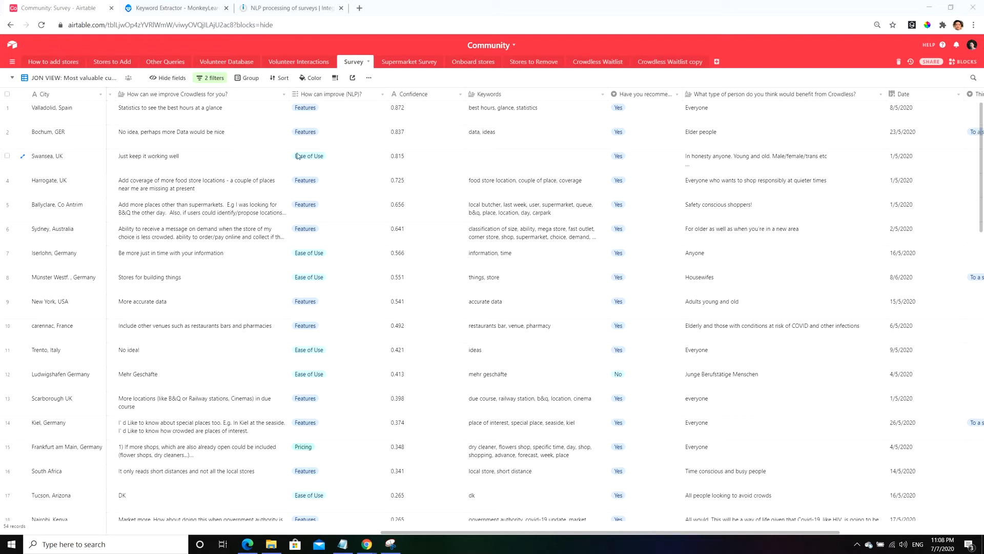
- Examine the first three survey answers on improving Crowdless alongside their assigned NLP categories
click(231, 114)
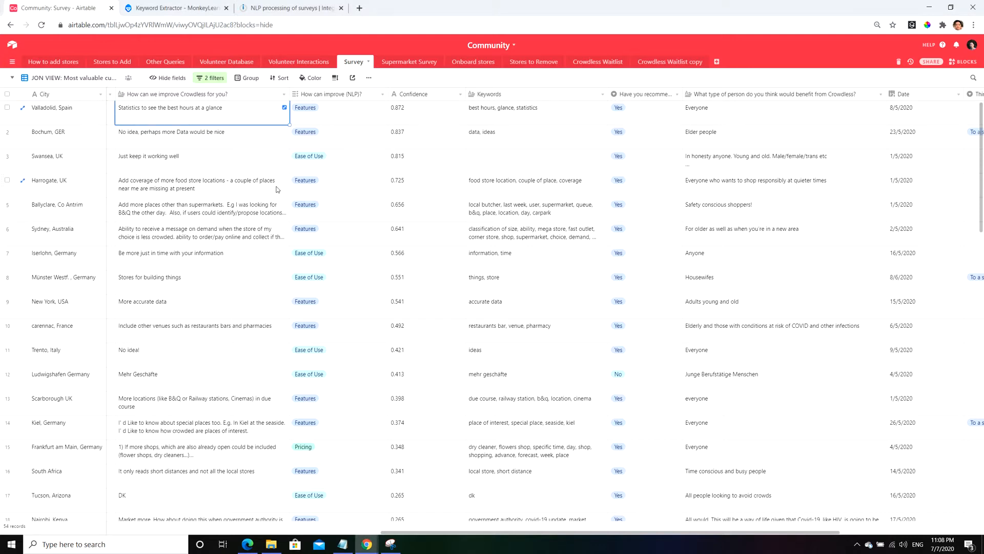
click(358, 117)
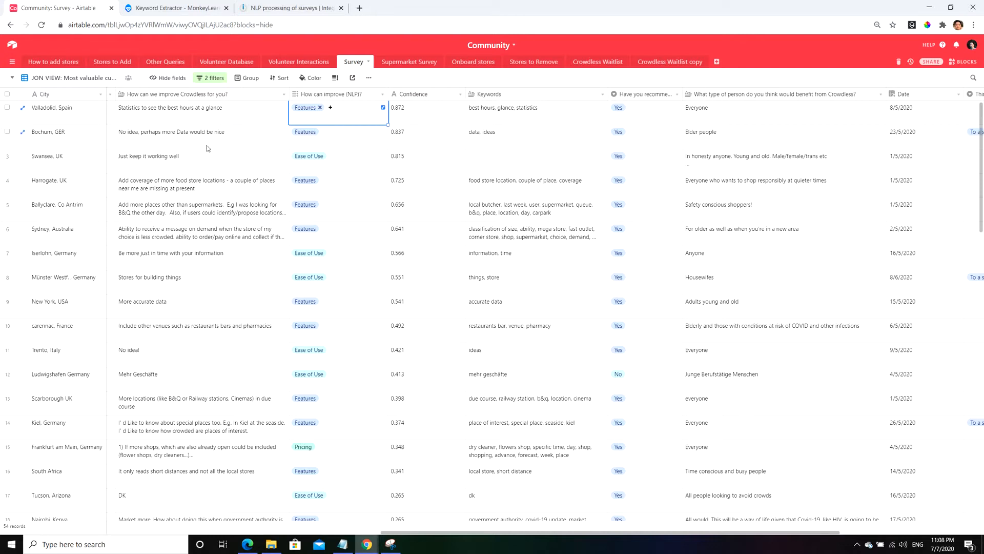
click(158, 140)
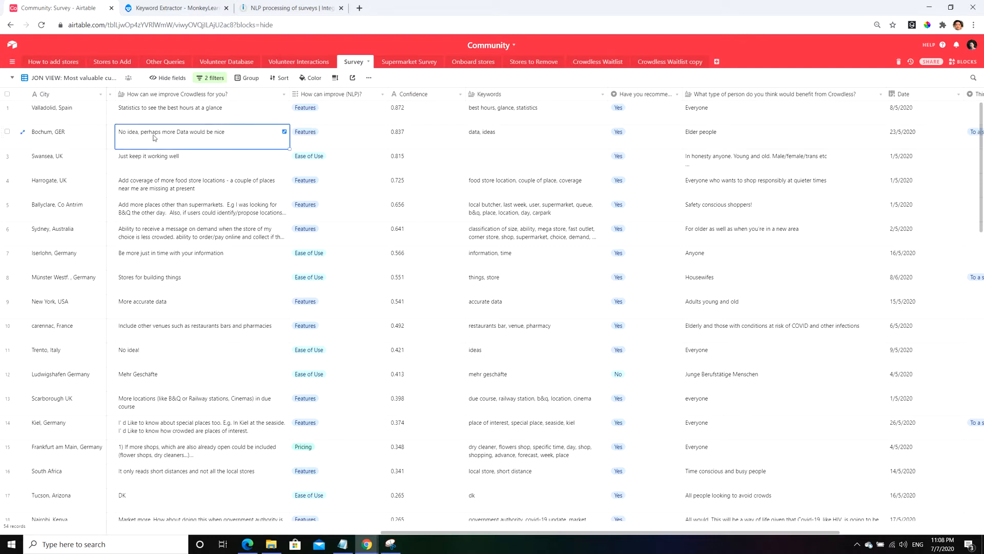
double_click(365, 139)
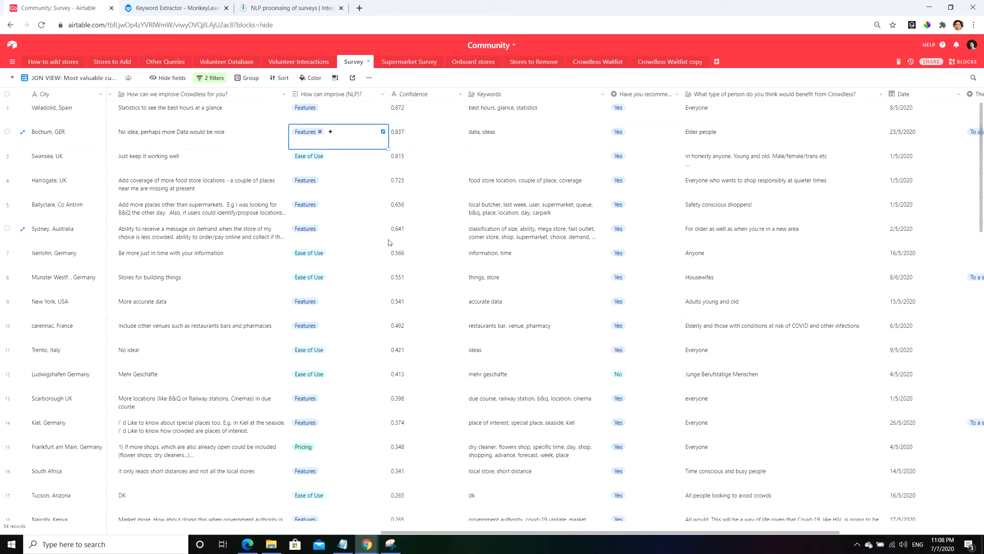
key(Left)
key(Down)
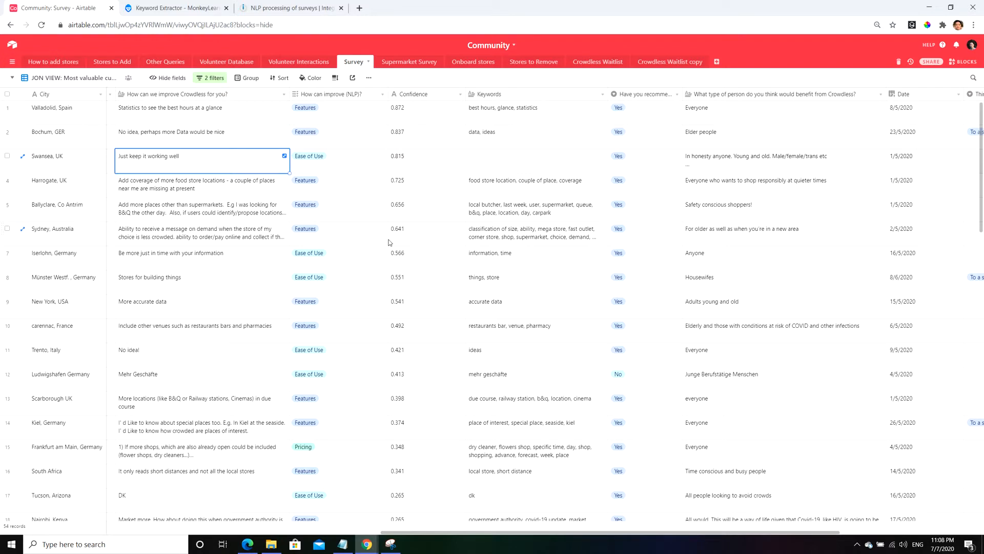
key(Right)
key(Return)
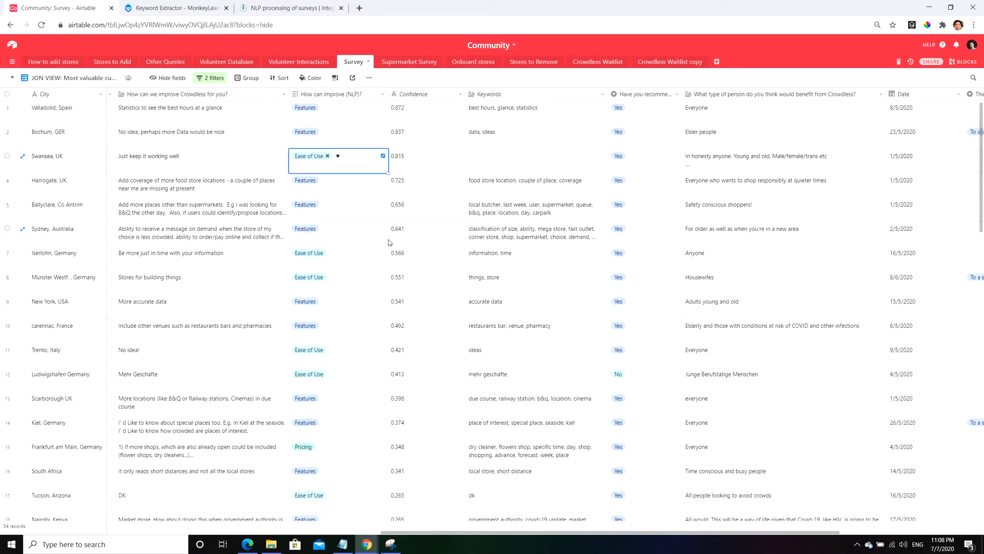
- Examine the confidence score and extracted keywords for the Bochum survey response
key(Tab)
key(Up)
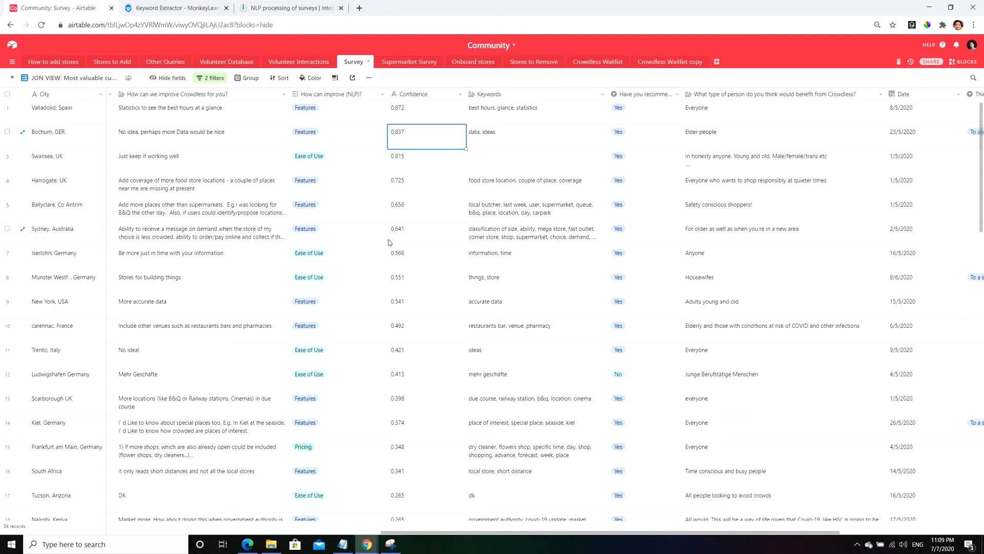
key(Left)
key(Right)
key(Right)
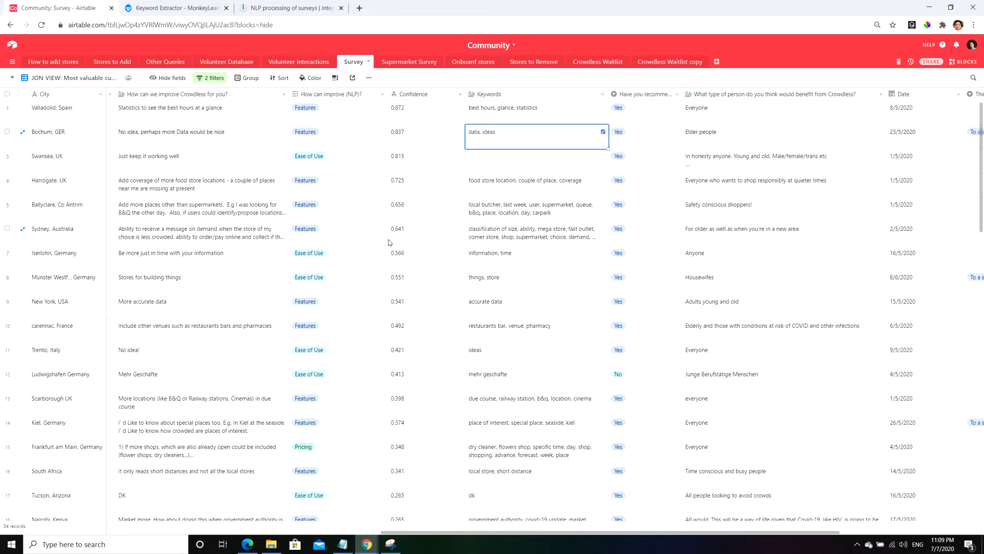
click(248, 128)
key(Right)
key(Right)
key(Right)
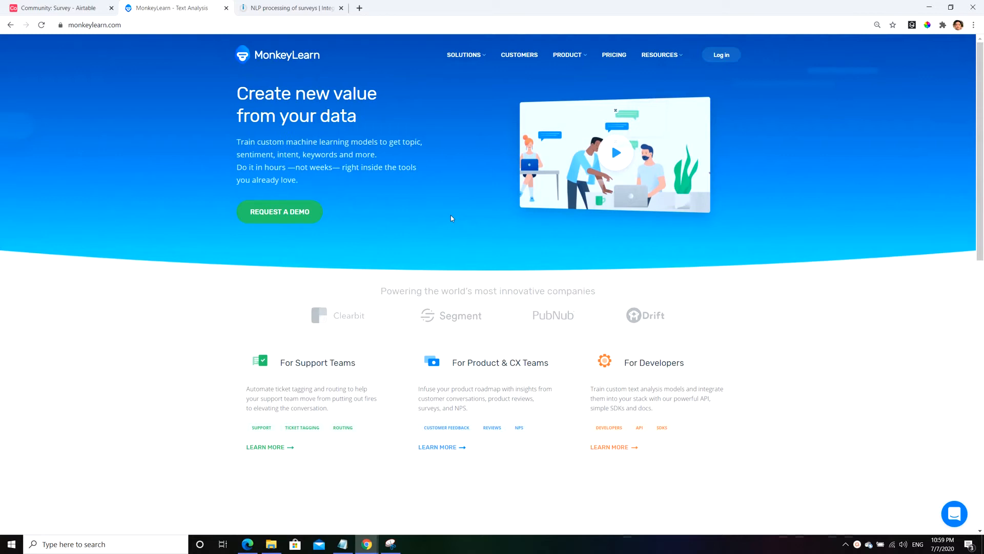
- Log in to MonkeyLearn and open its catalogue of ready-made models
click(721, 56)
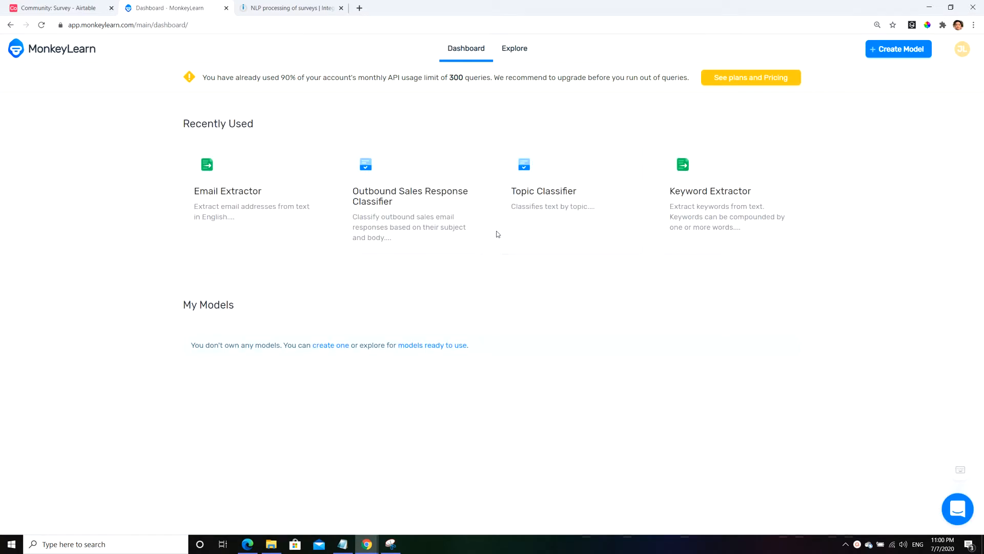
click(514, 48)
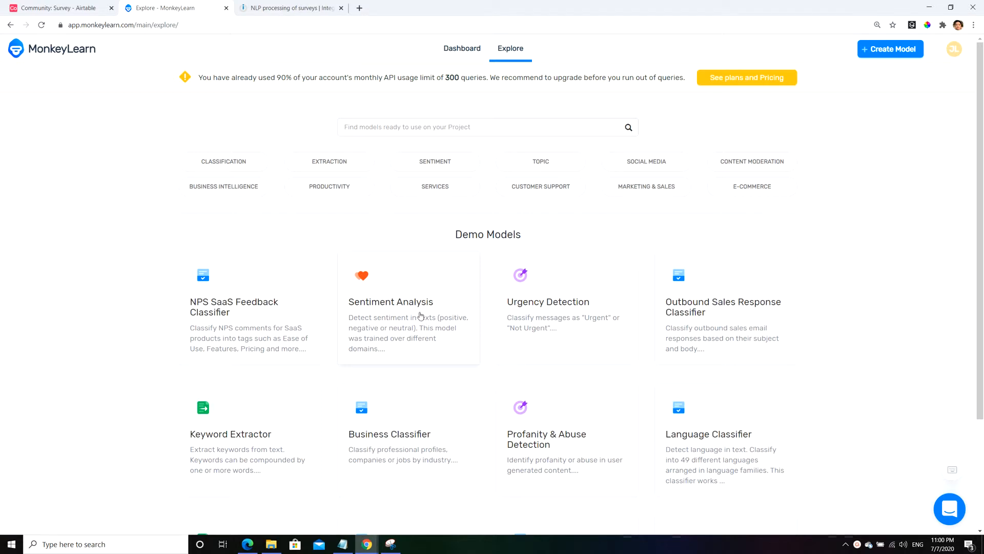
- Browse the demo models and view the NPS SaaS Feedback Classifier's tags and sample classification
scroll(438, 321, down, 1)
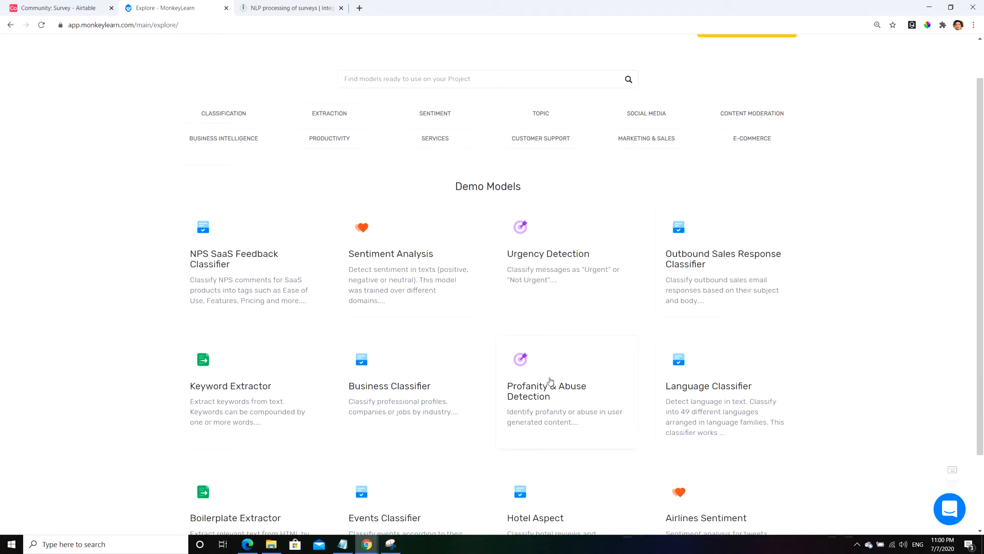
scroll(554, 372, down, 1)
scroll(555, 363, down, 1)
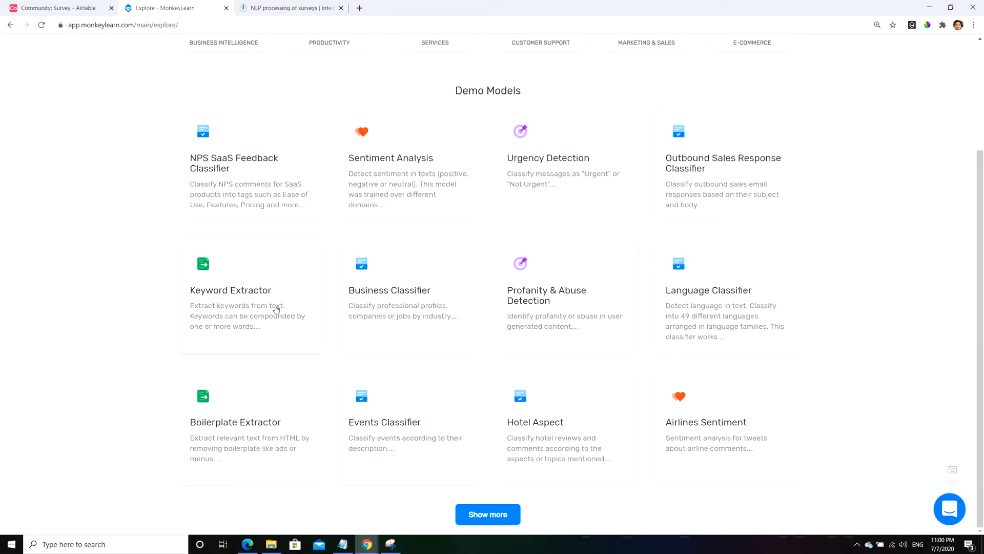
scroll(287, 323, up, 2)
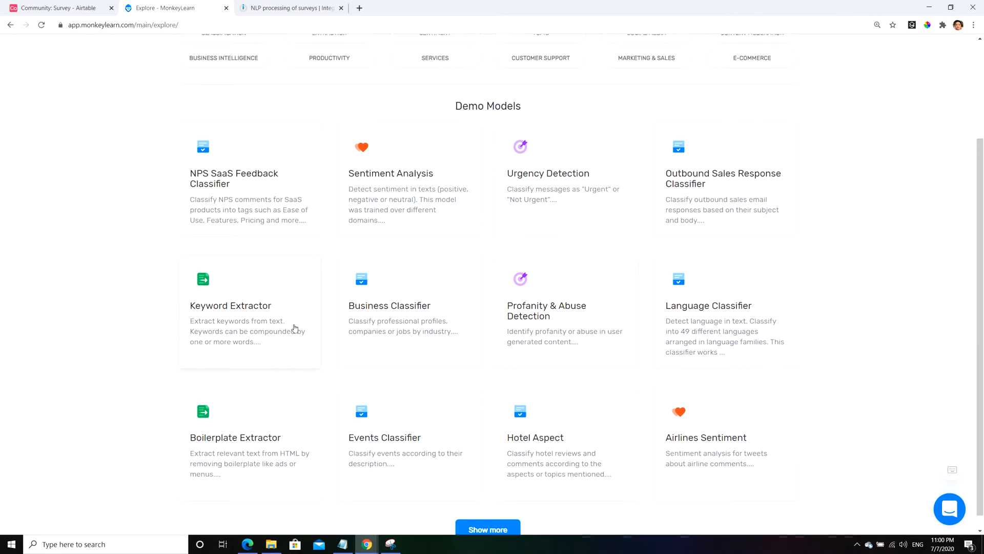
scroll(229, 320, up, 1)
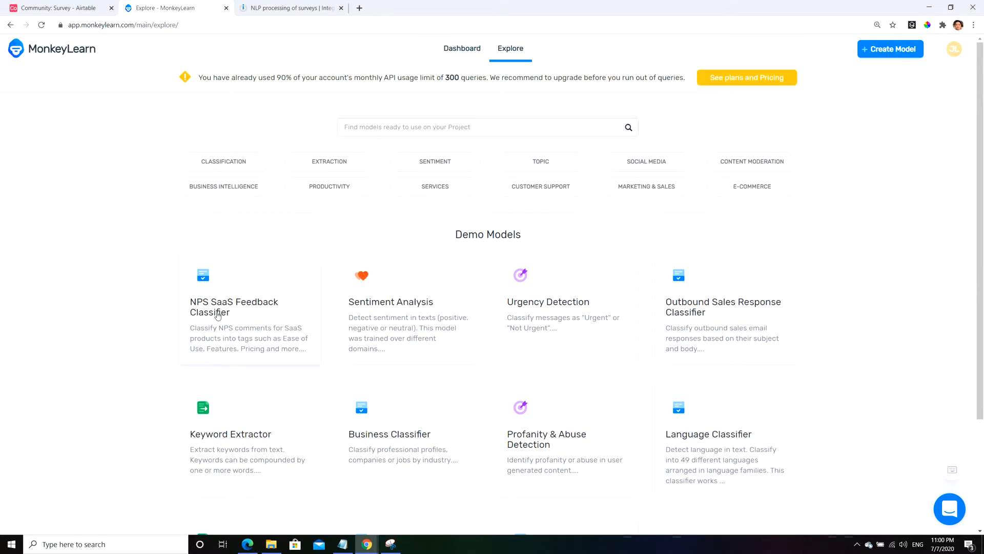
click(246, 311)
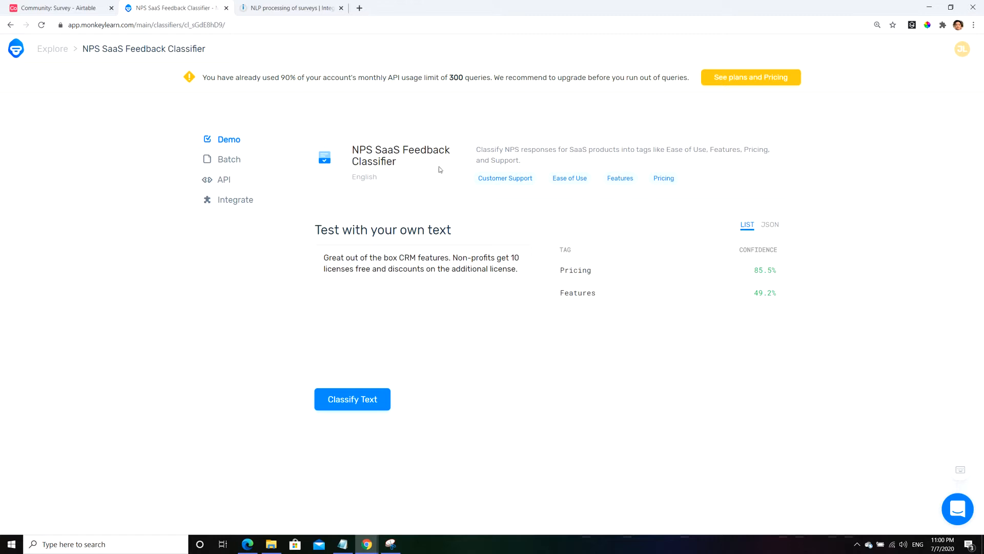
key(alt+Left)
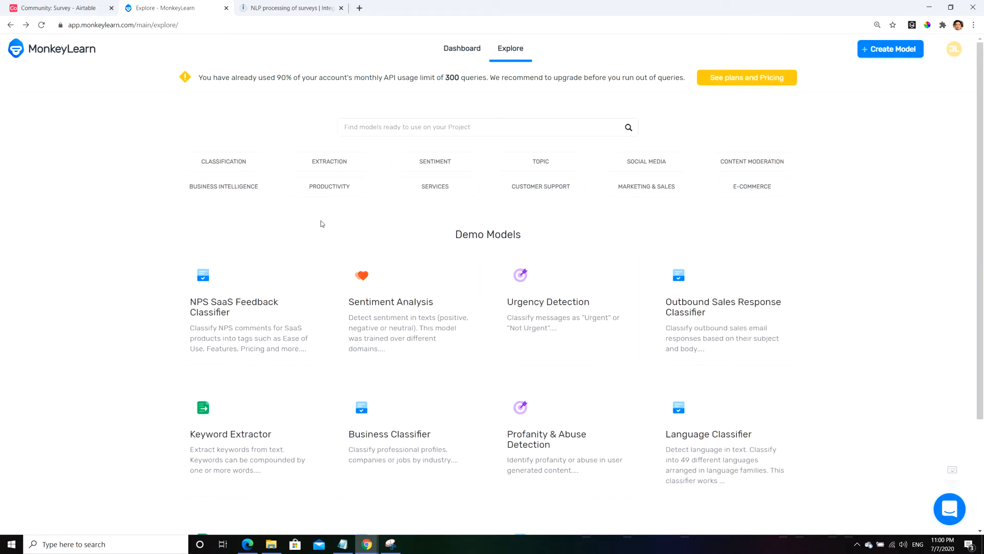
- Open the Keyword Extractor model and review its sample text and extracted keywords
scroll(128, 292, down, 1)
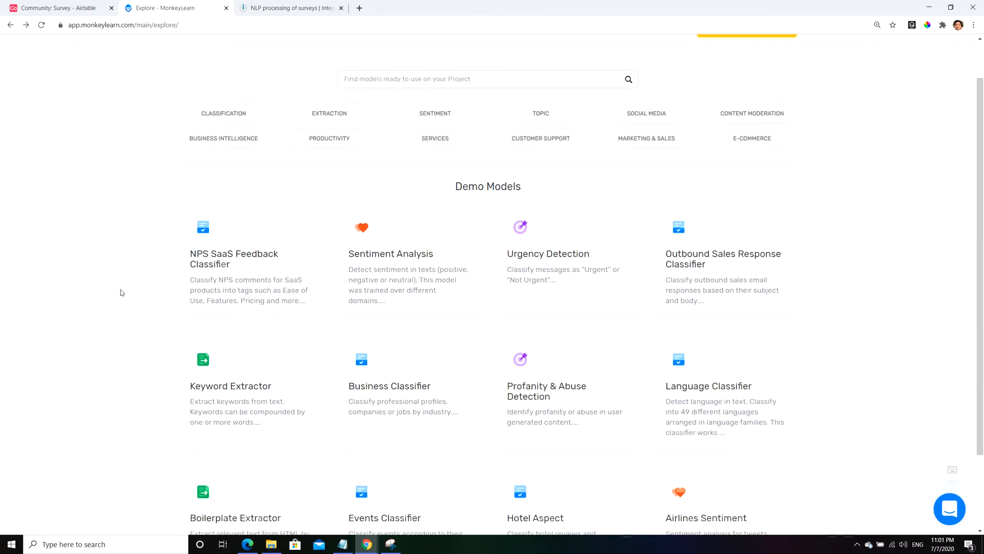
click(269, 386)
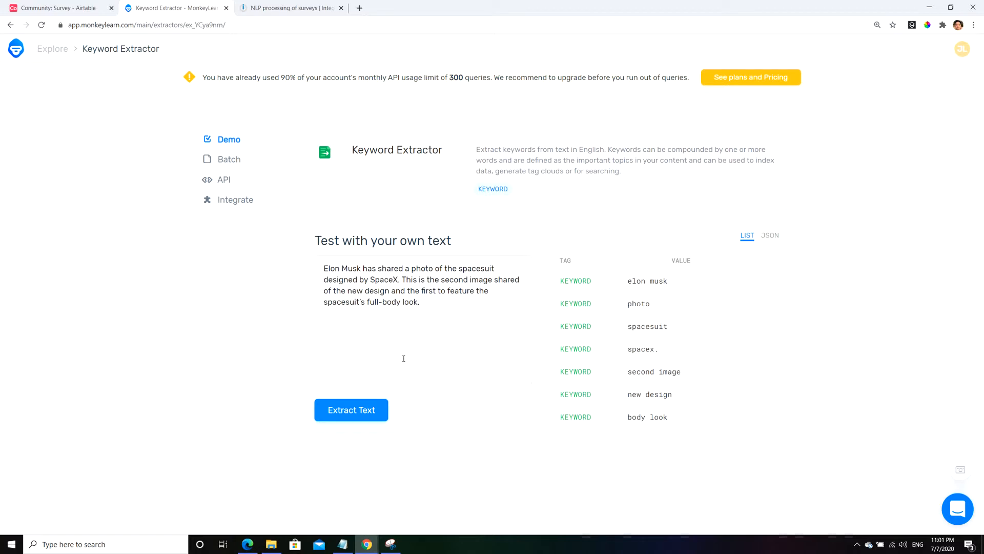
key(ctrl+a)
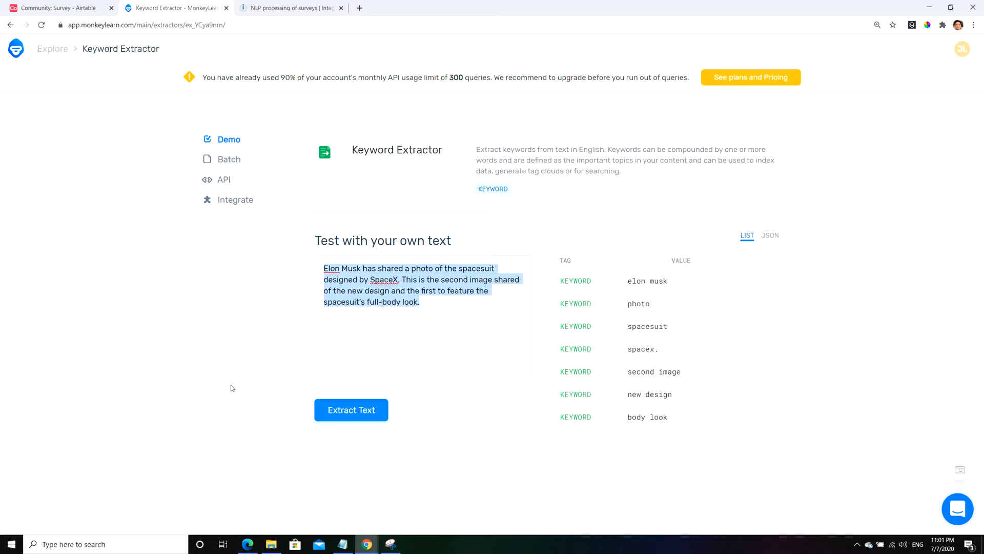
click(219, 380)
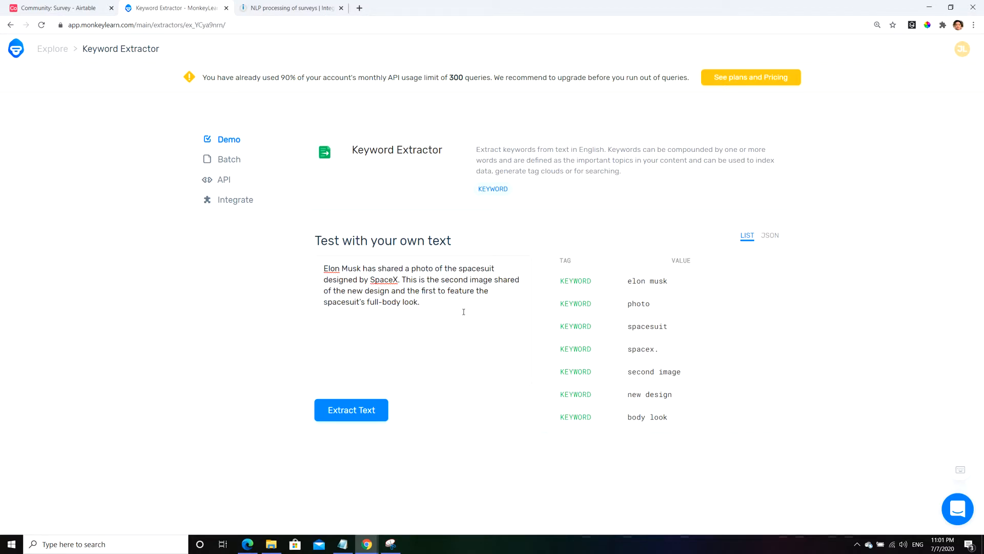
- Inspect the extraction results as JSON, including the relevance value for each keyword, and return to the list view
click(771, 235)
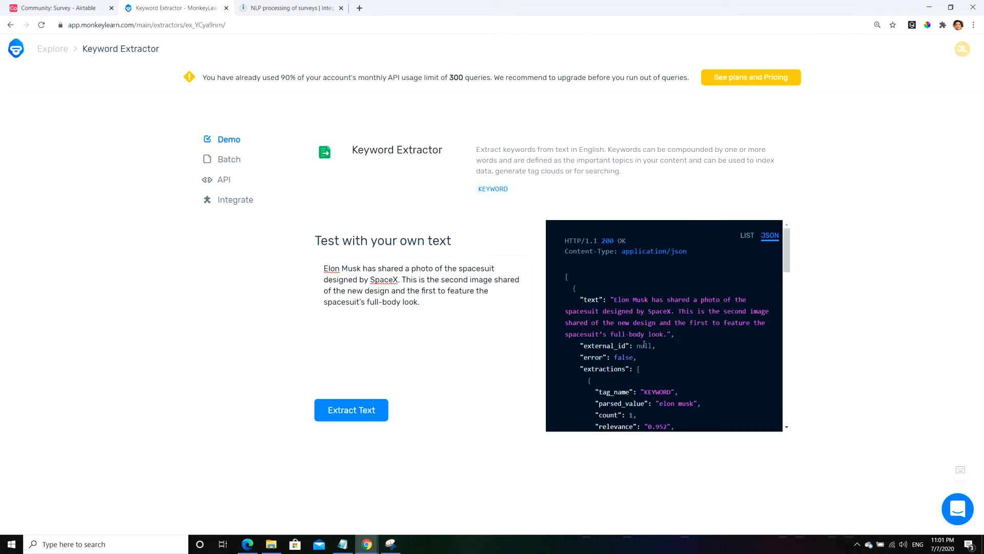
scroll(644, 344, down, 1)
scroll(645, 368, down, 1)
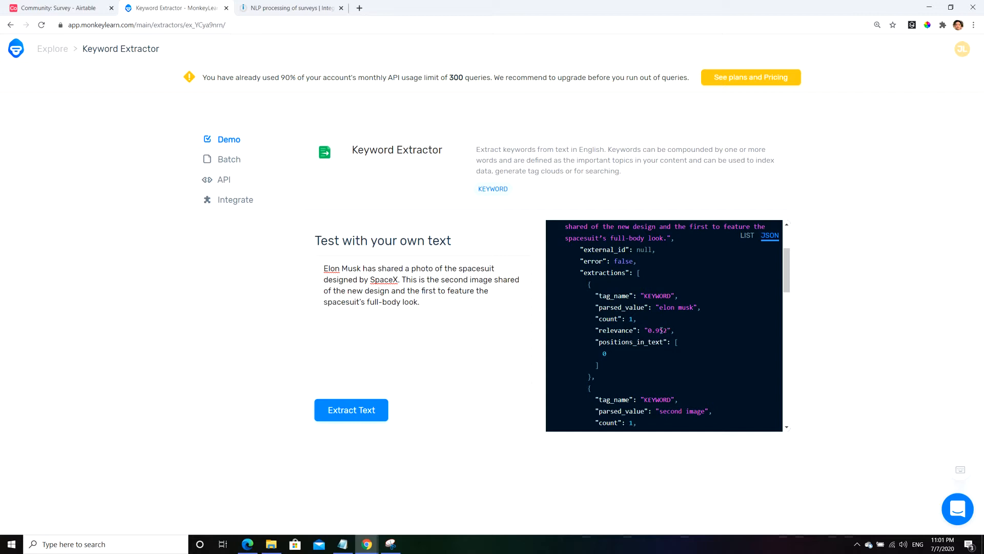
scroll(661, 329, down, 2)
scroll(675, 296, down, 4)
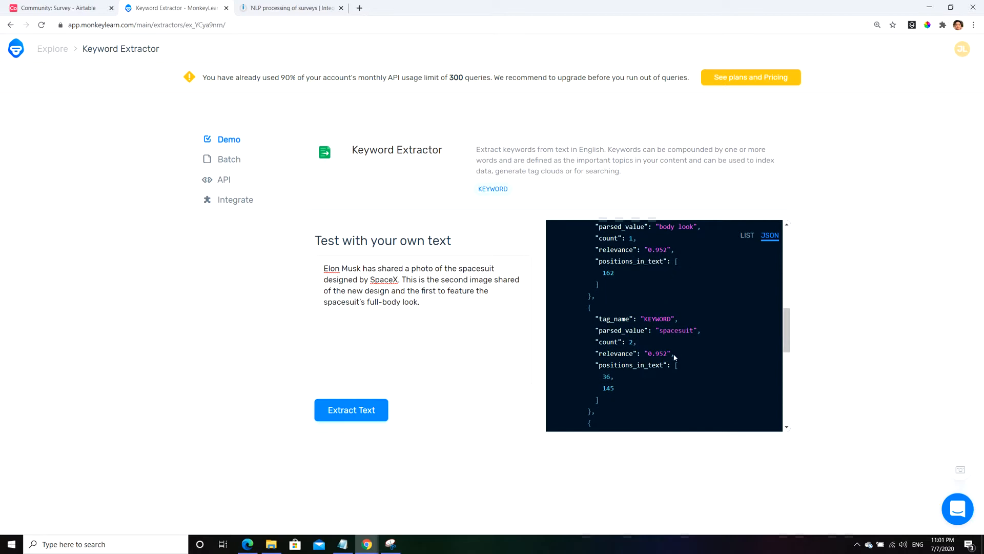
drag(675, 357, 595, 354)
click(678, 334)
click(747, 235)
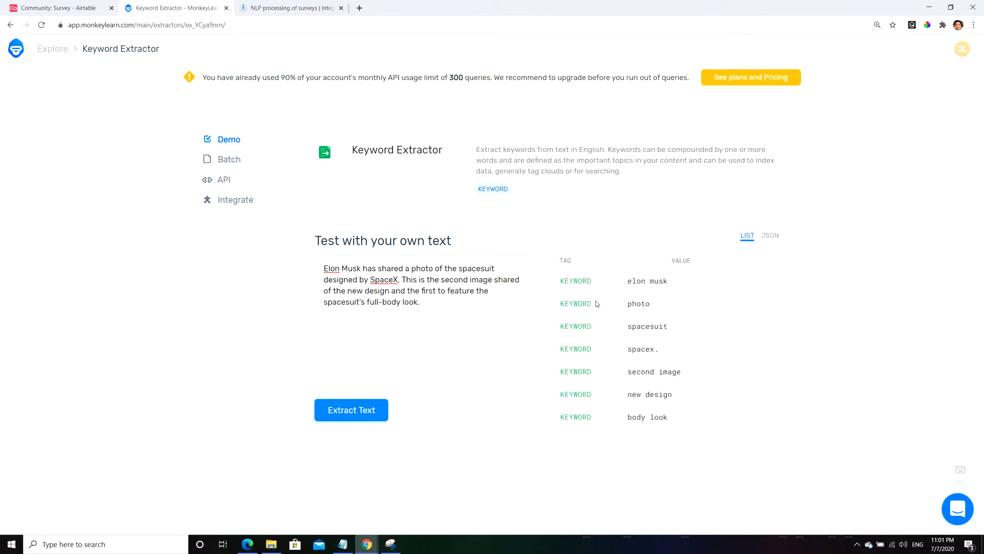
- Switch to the Integromat scenario "NLP processing of surveys" and compare its survey-response trigger with the records in the Airtable Survey table
key(ctrl+Tab)
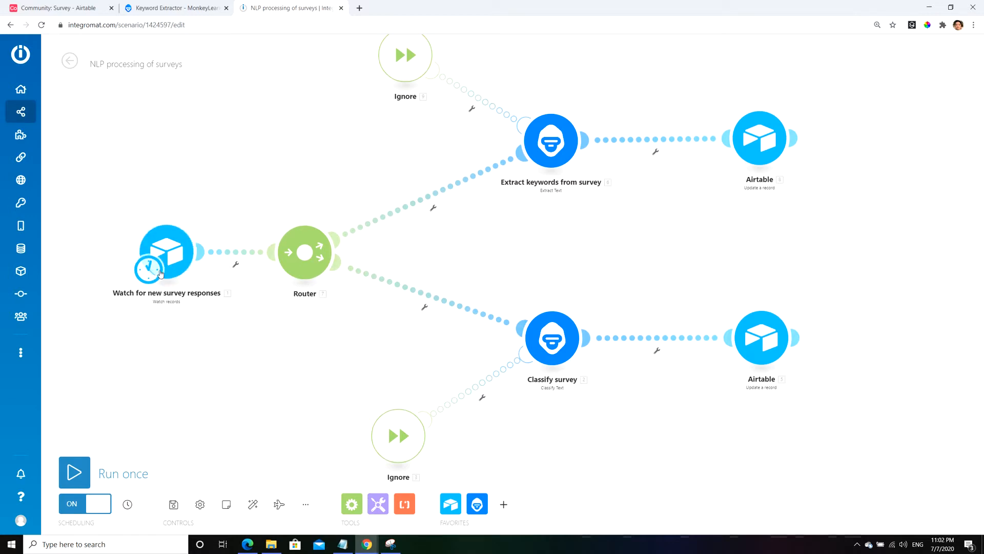
click(64, 8)
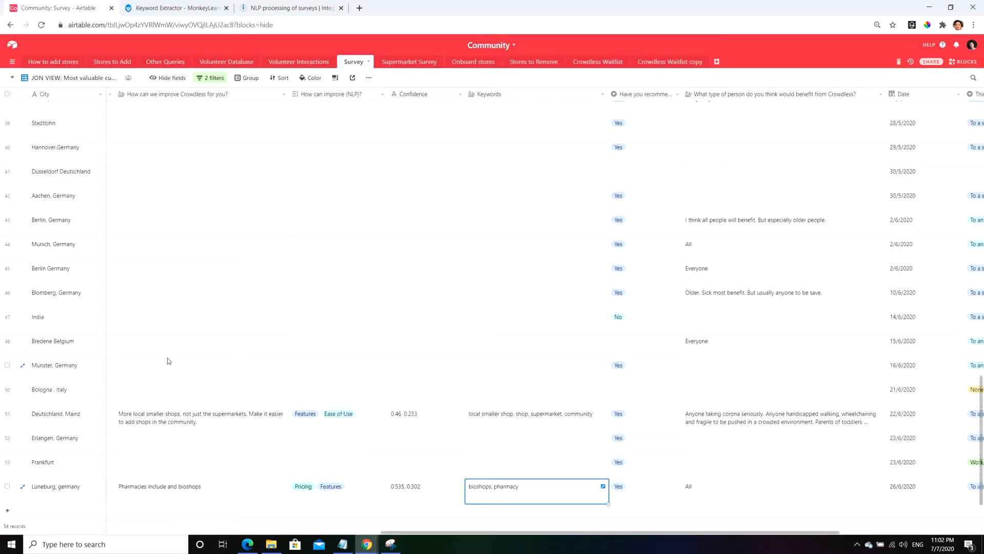
scroll(177, 411, up, 2)
scroll(176, 411, up, 15)
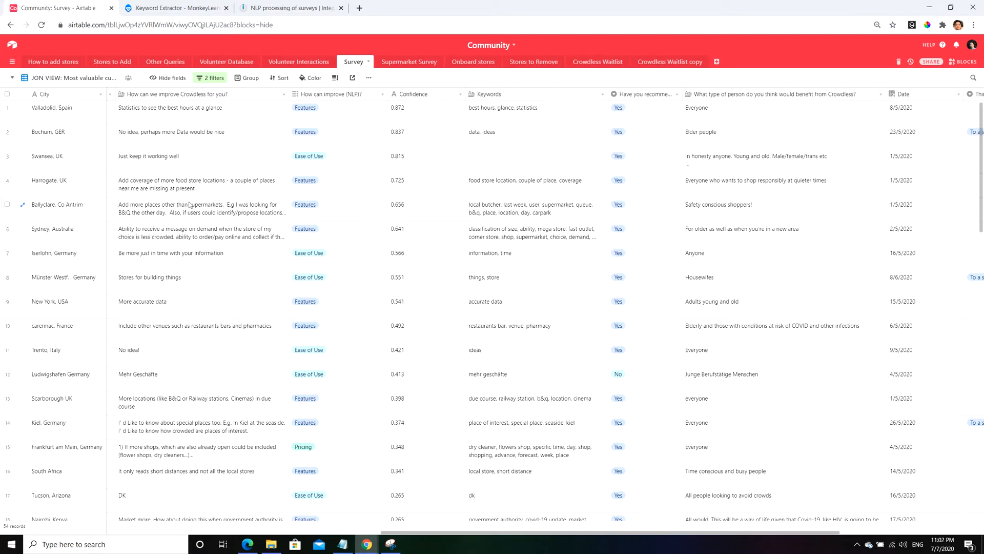
click(281, 9)
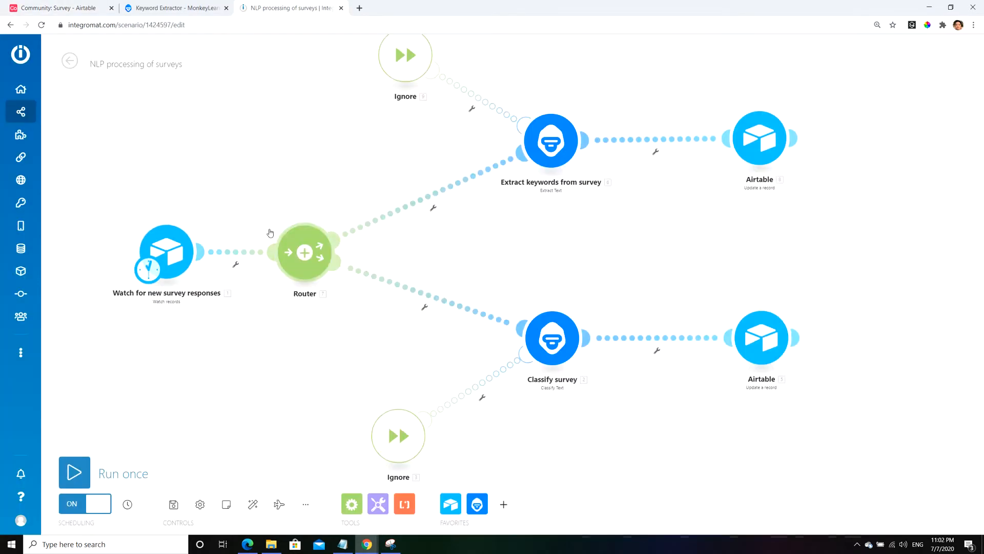
- Compare the free-text answers and NLP category column in Airtable with the keyword extraction and classification routes in the Integromat scenario
click(86, 9)
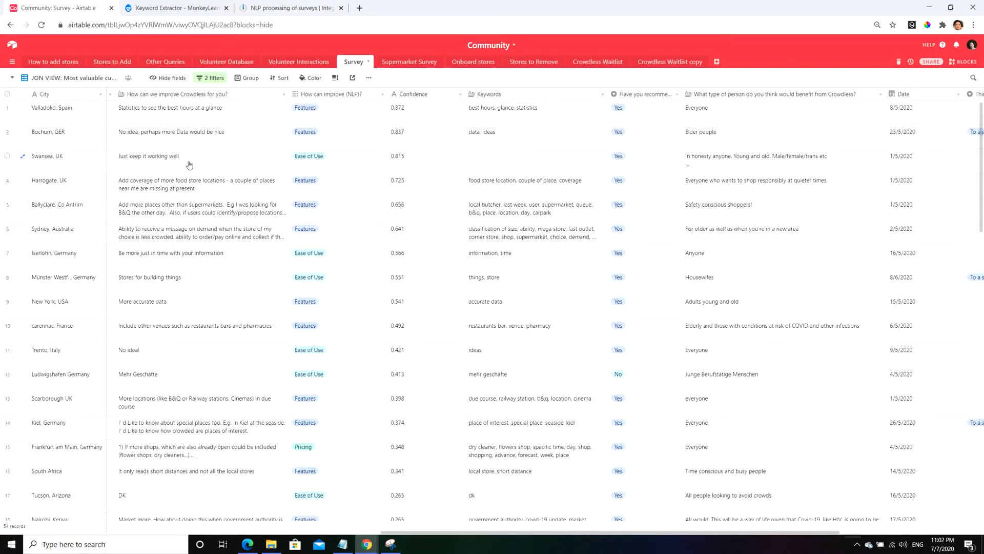
click(193, 136)
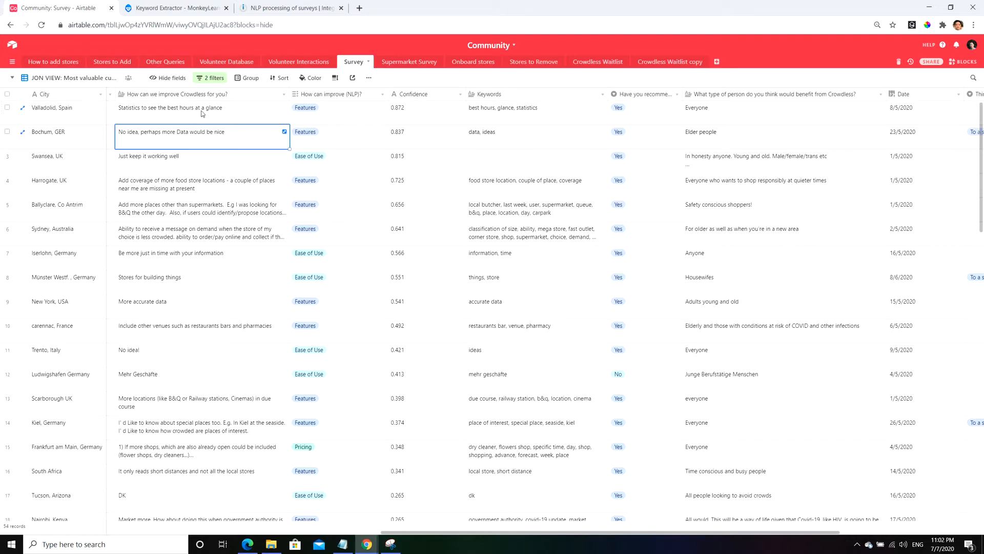
click(279, 9)
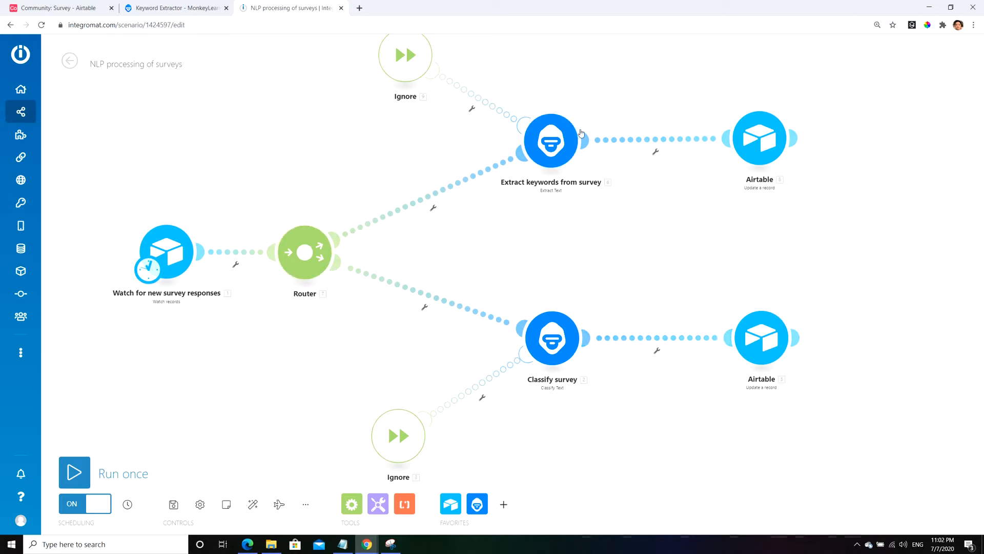
click(56, 8)
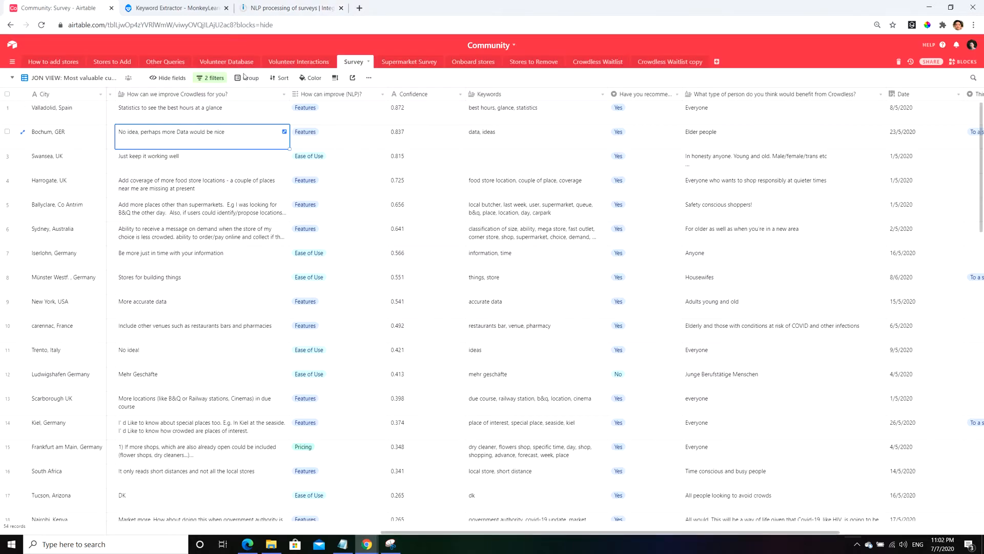
click(289, 7)
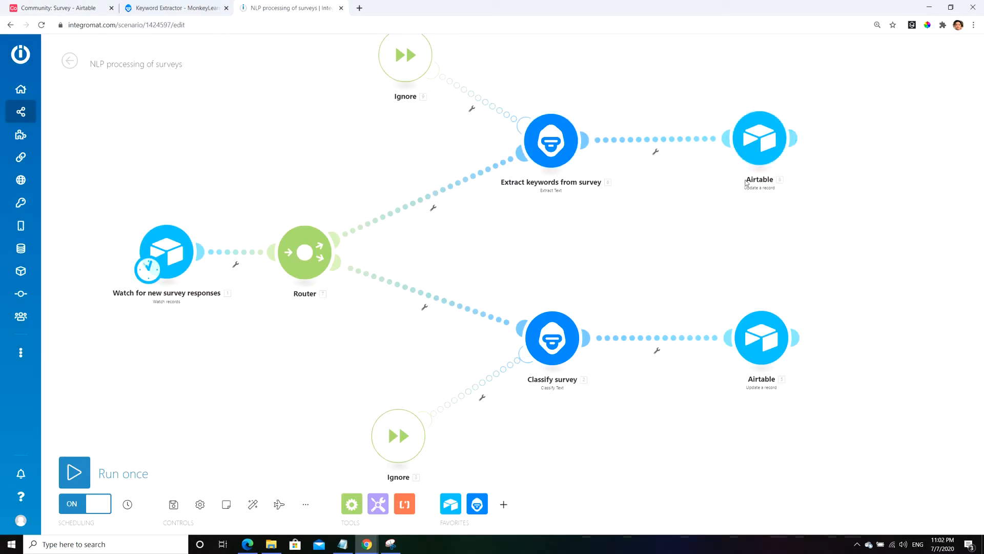
click(85, 9)
click(356, 111)
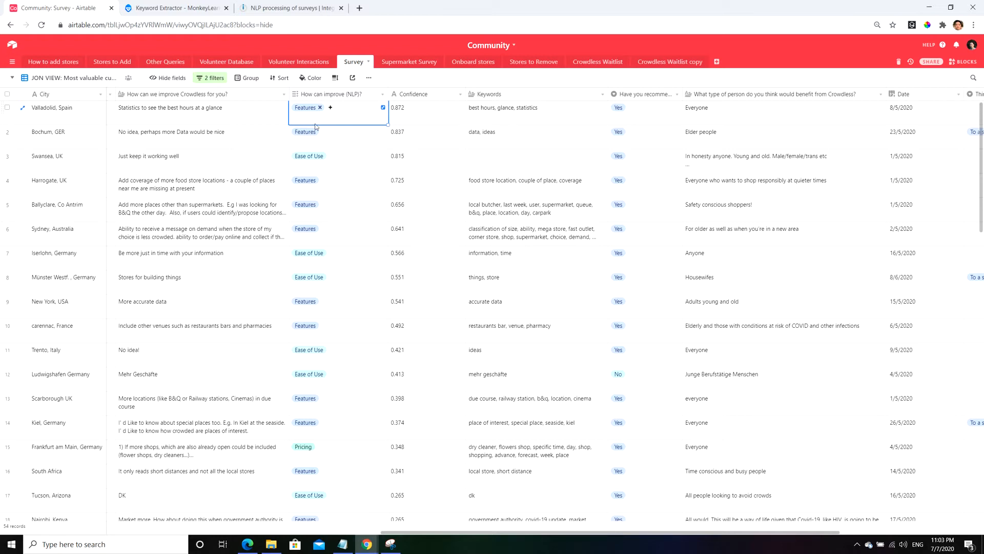
- Examine the Confidence and Keywords values of the first record in the Airtable Survey table
click(429, 108)
click(512, 115)
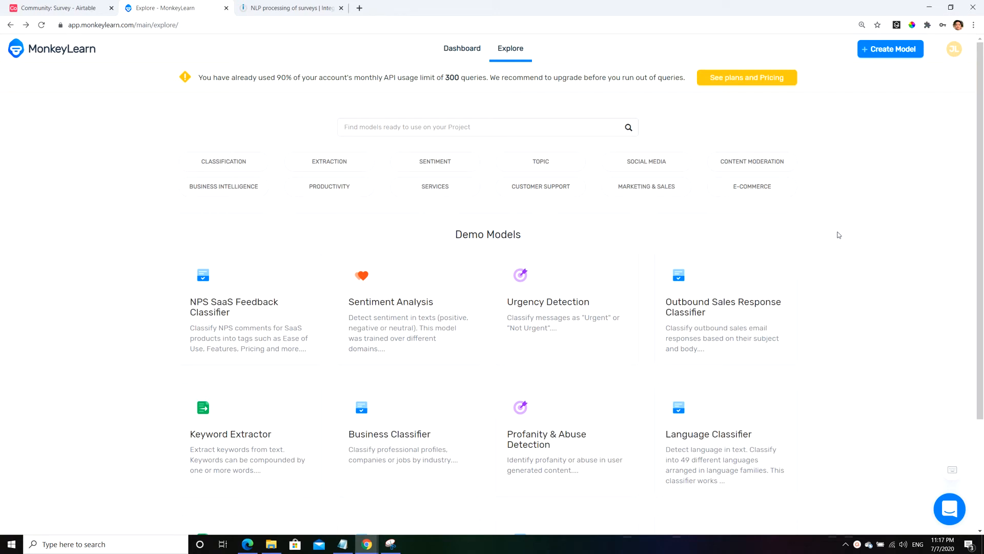
- Locate the API key in the MonkeyLearn account, then inspect the new-connection form of Integromat's "Extract keywords from survey" module and cancel it
click(959, 59)
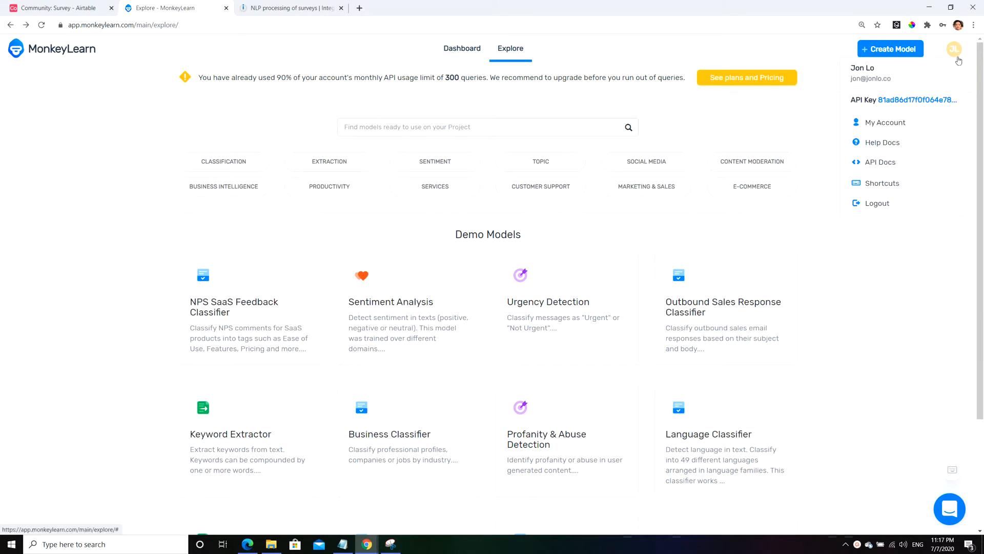
click(931, 265)
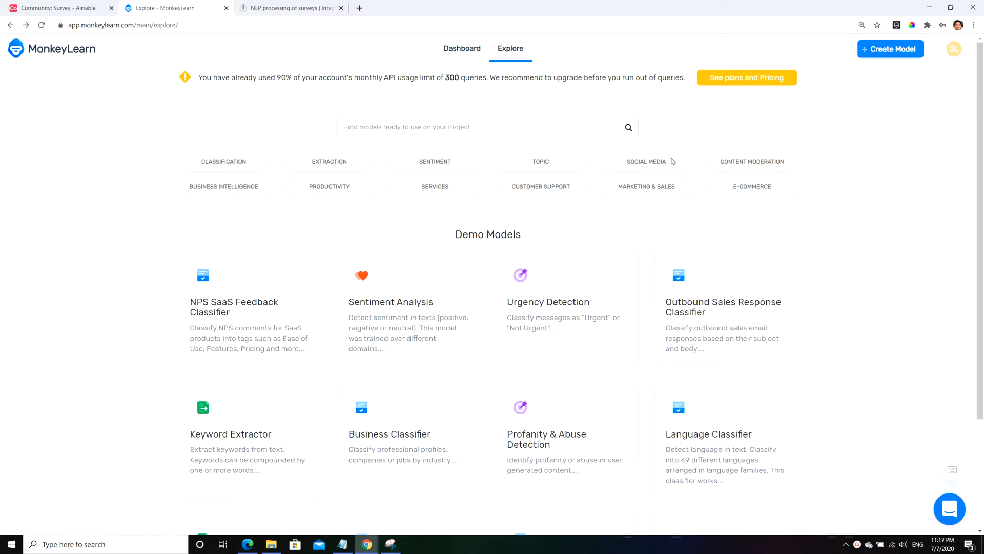
click(291, 8)
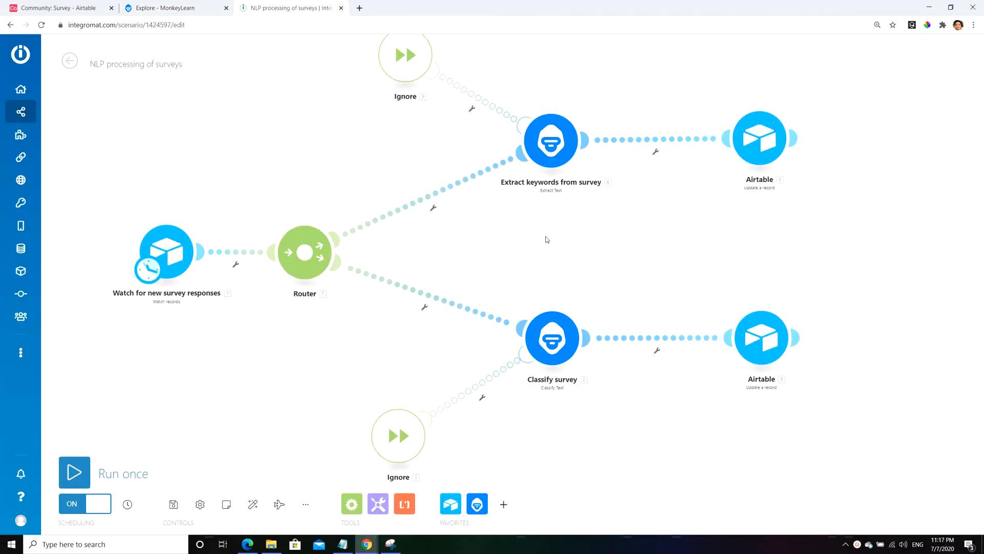
click(549, 151)
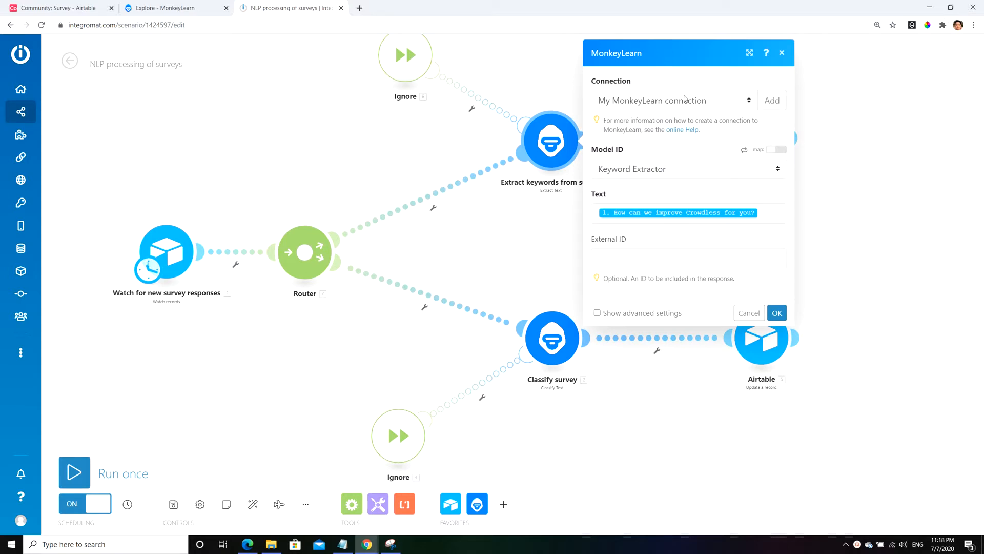
click(766, 100)
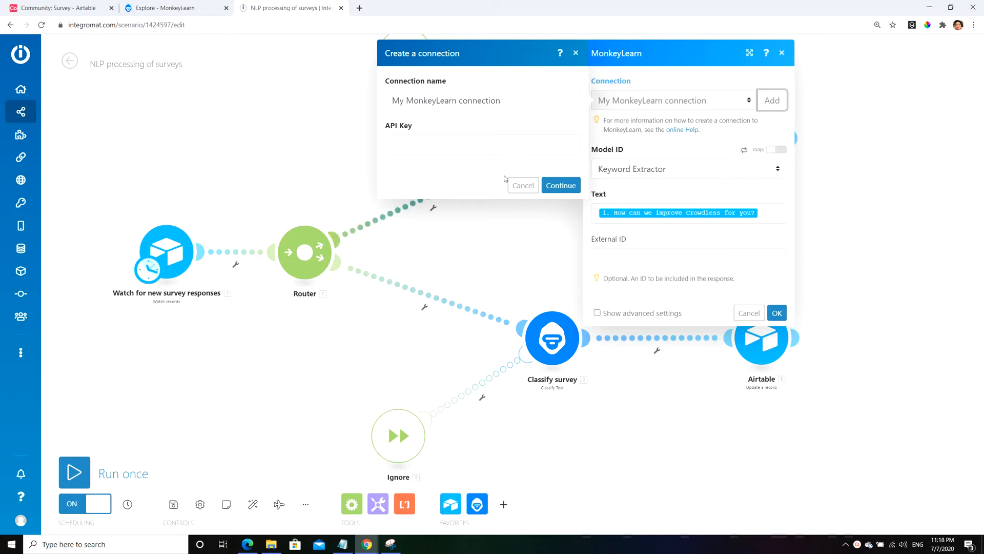
click(523, 185)
click(745, 313)
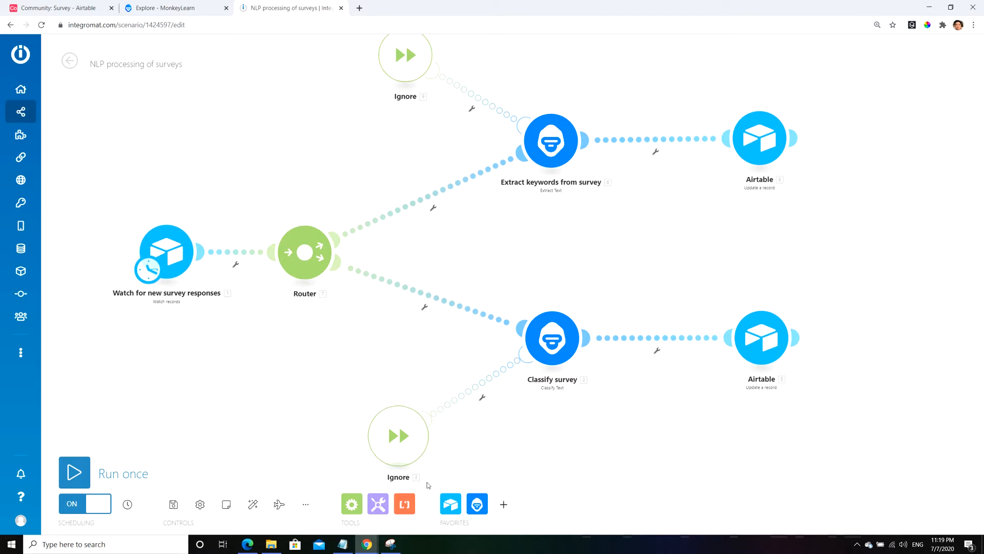
- Review Integromat's available Airtable triggers and actions, then look over the survey records in Airtable
click(451, 503)
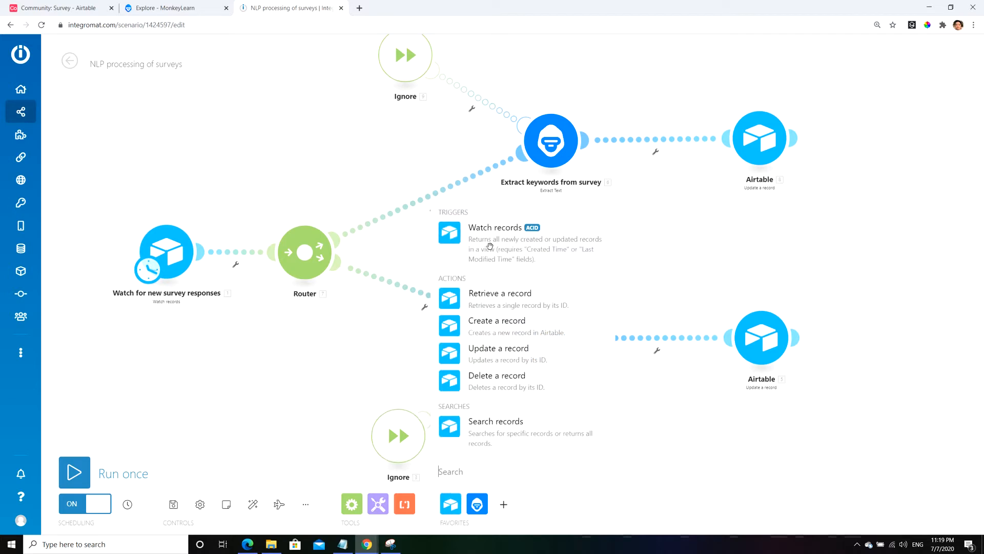
click(244, 162)
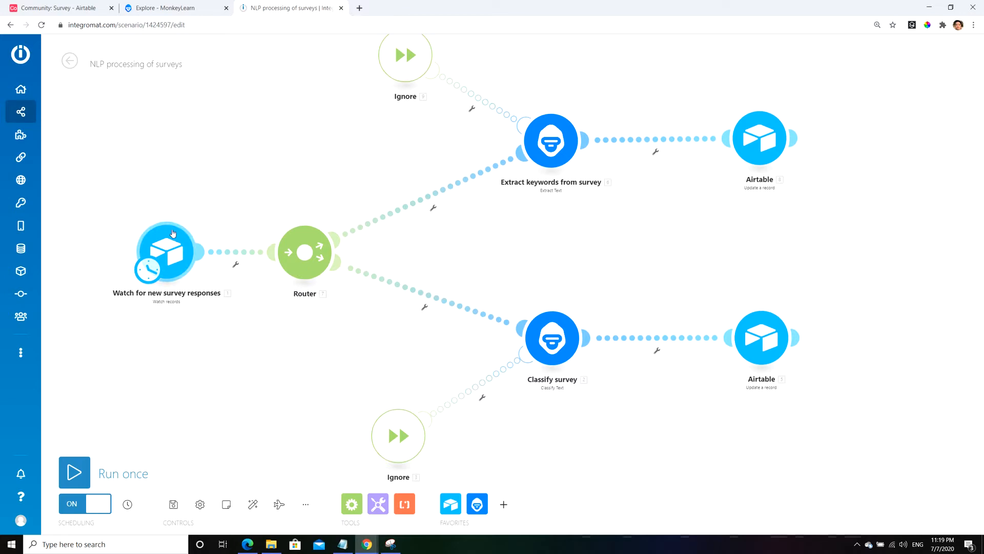
click(84, 7)
scroll(242, 364, up, 4)
scroll(242, 367, up, 12)
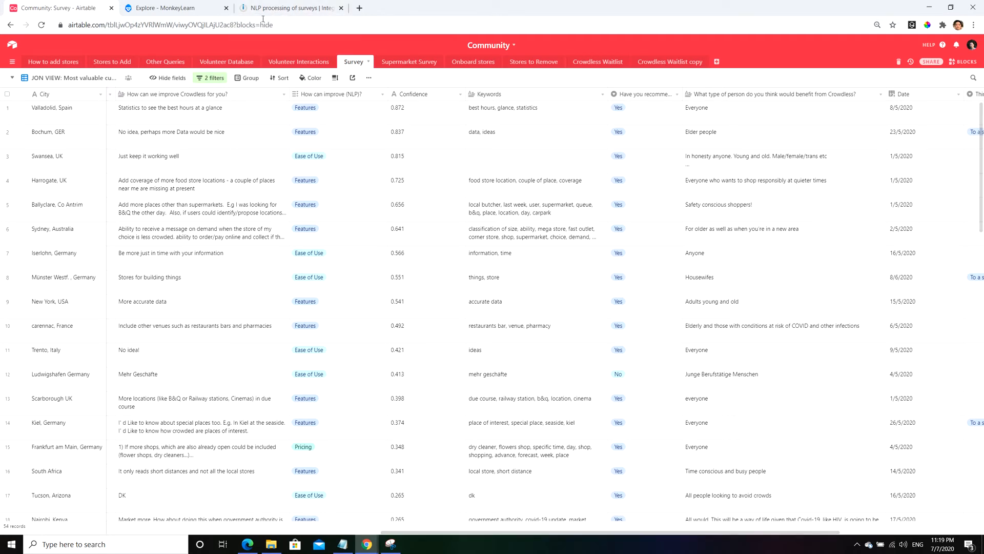
- In Integromat, inspect the form for adding an Airtable connection to the "Watch for new survey responses" module, and cancel it
click(290, 8)
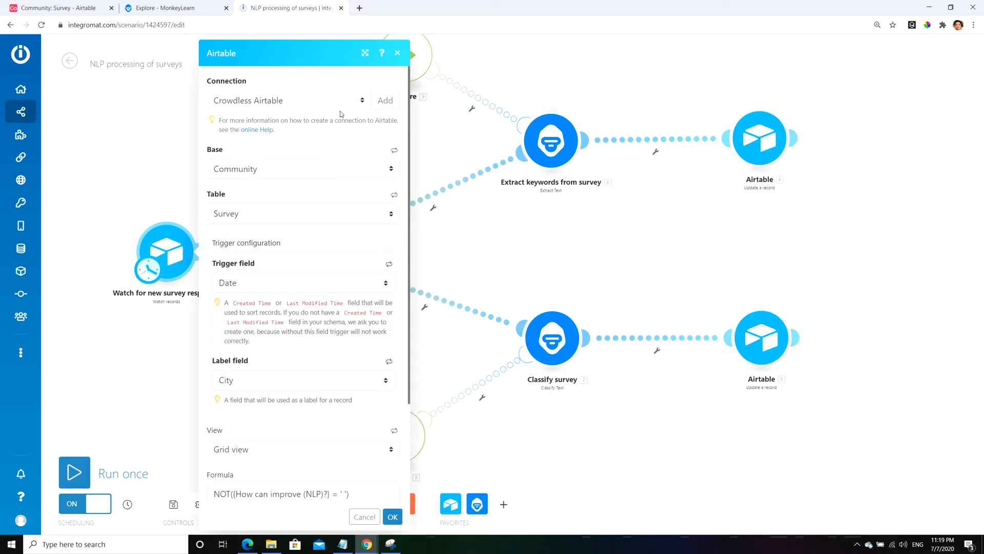
click(394, 106)
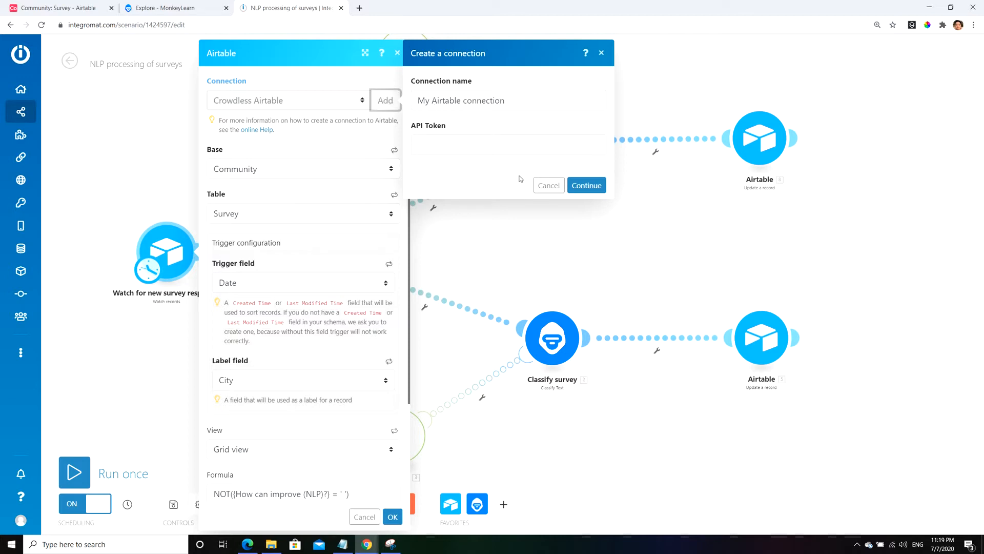
click(541, 187)
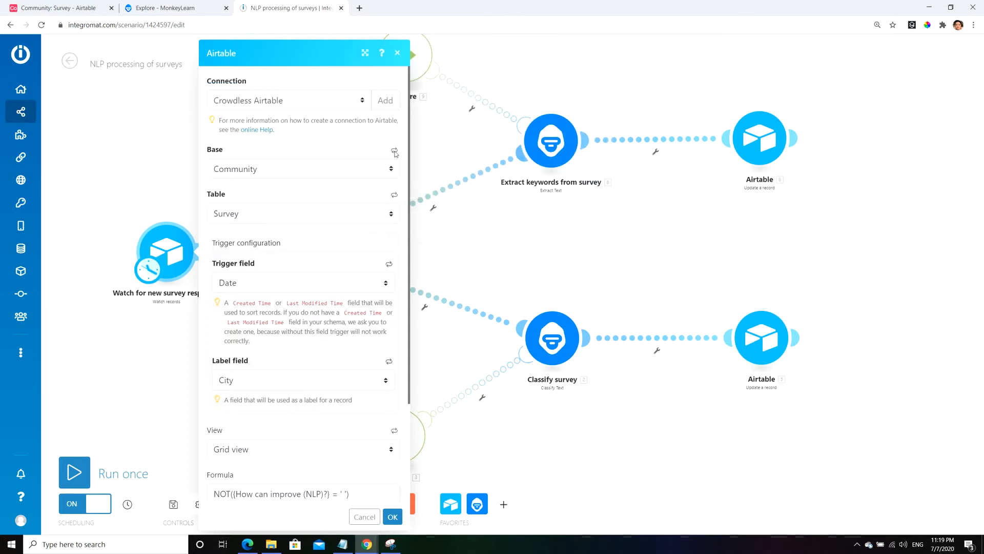
- Compare the trigger's Base and Table settings, Community and Survey, with the matching base and table in Airtable
click(285, 172)
click(286, 171)
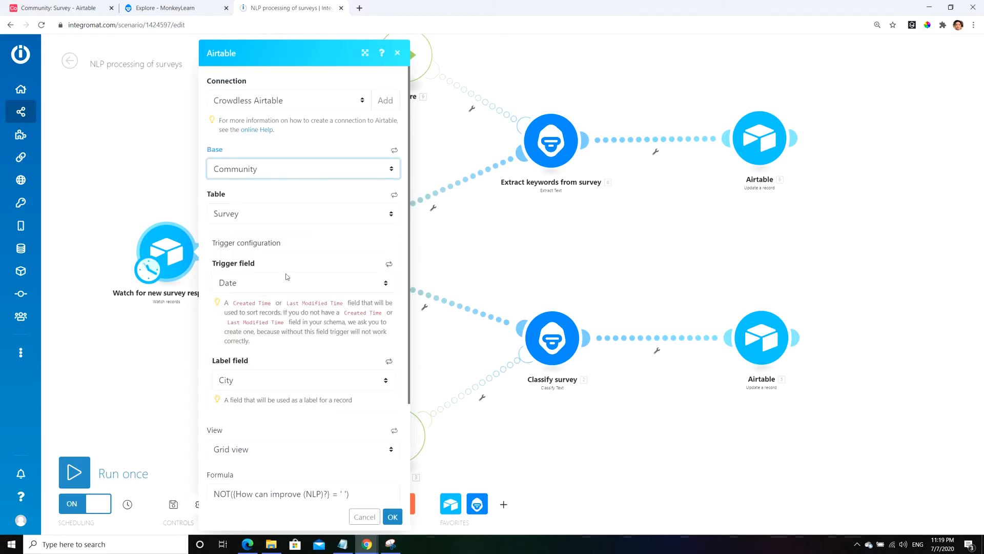
click(111, 7)
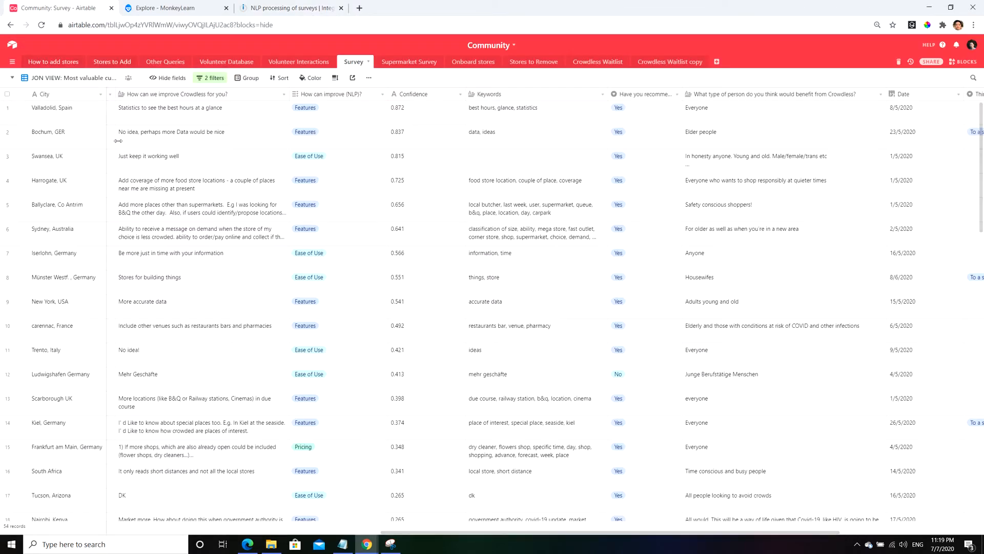
click(307, 14)
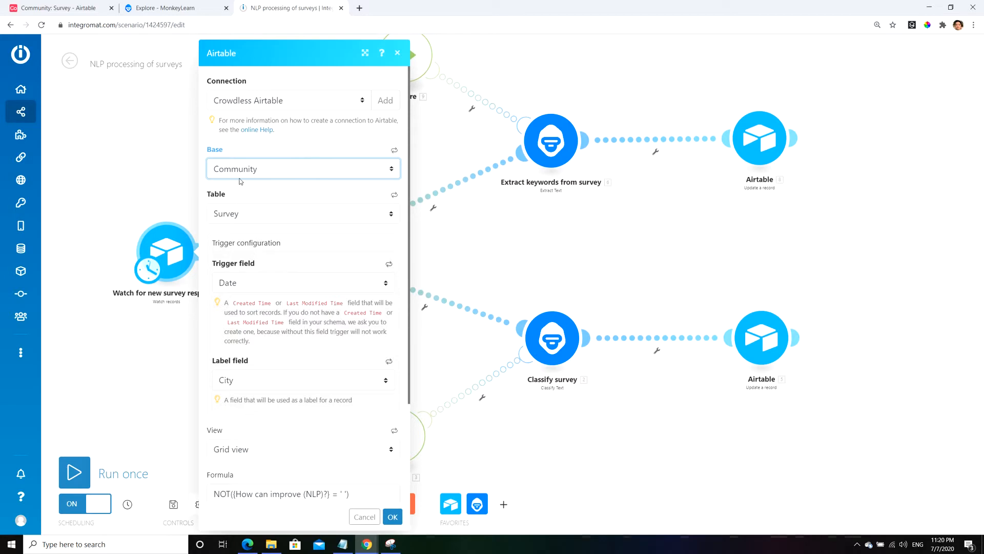
click(238, 212)
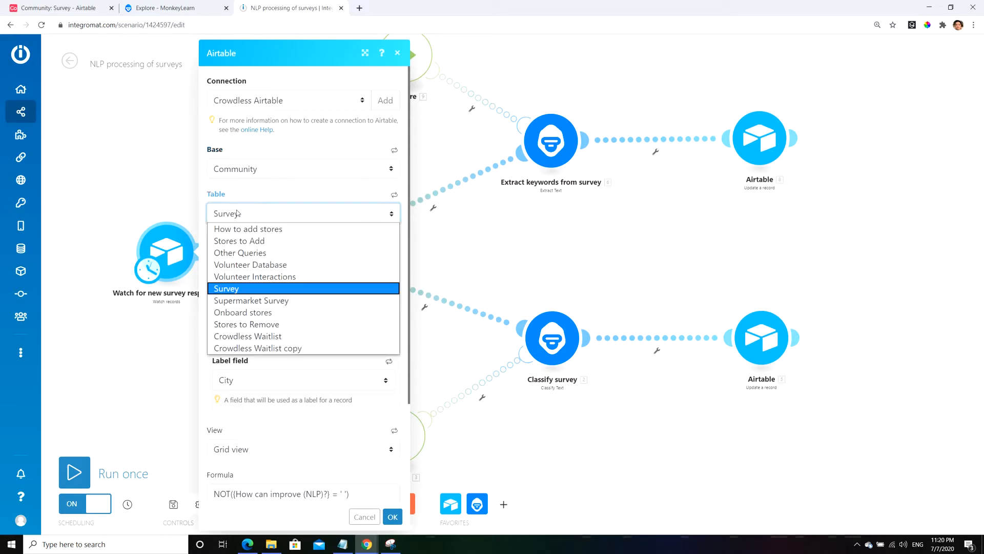
click(238, 213)
click(94, 8)
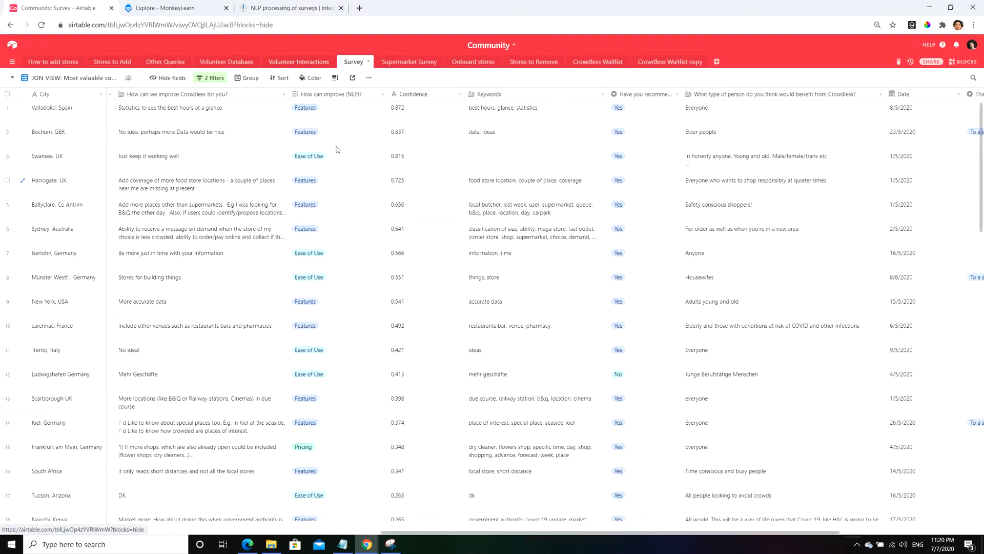
click(275, 9)
- Inspect the trigger configuration of the survey watch module, checking the options for the Trigger field
scroll(258, 249, down, 1)
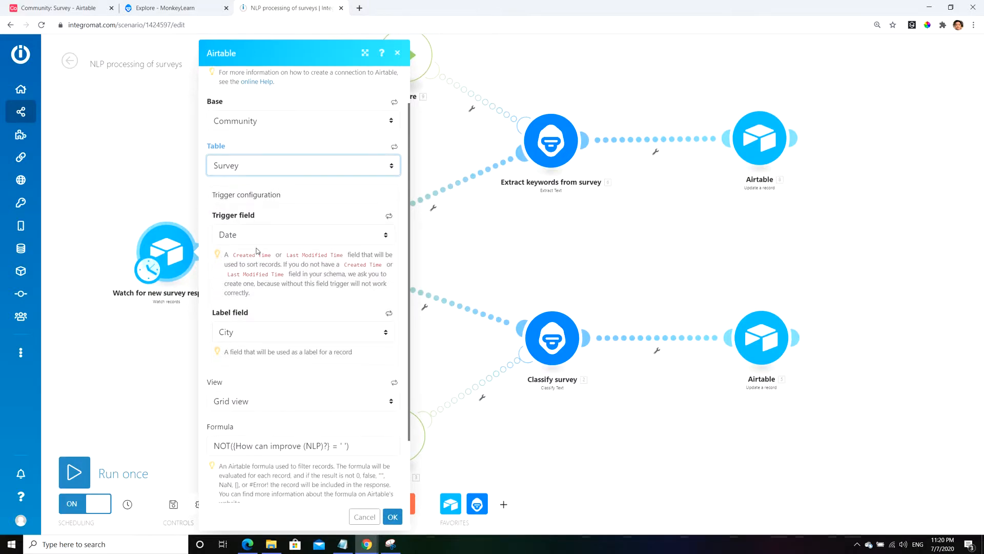
scroll(247, 220, down, 2)
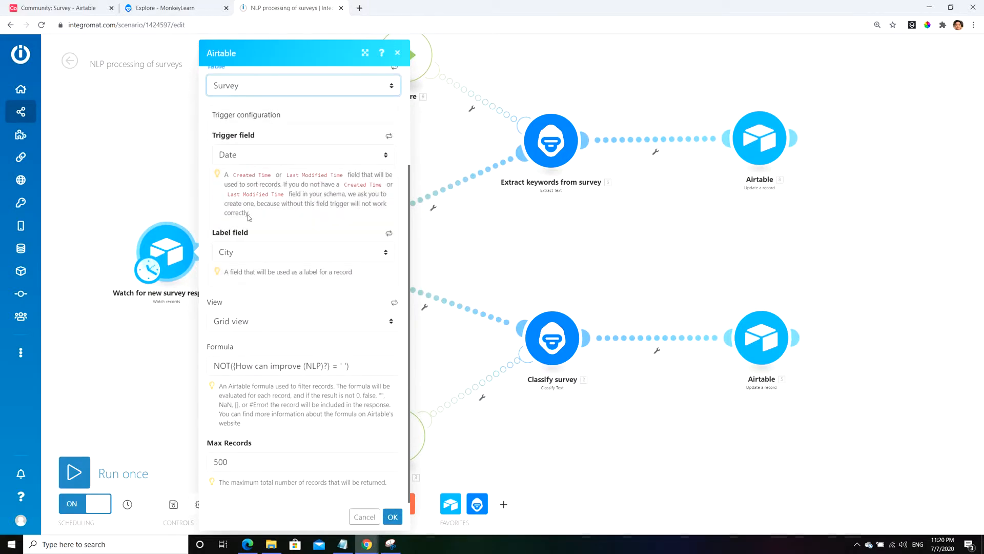
click(253, 152)
click(253, 152)
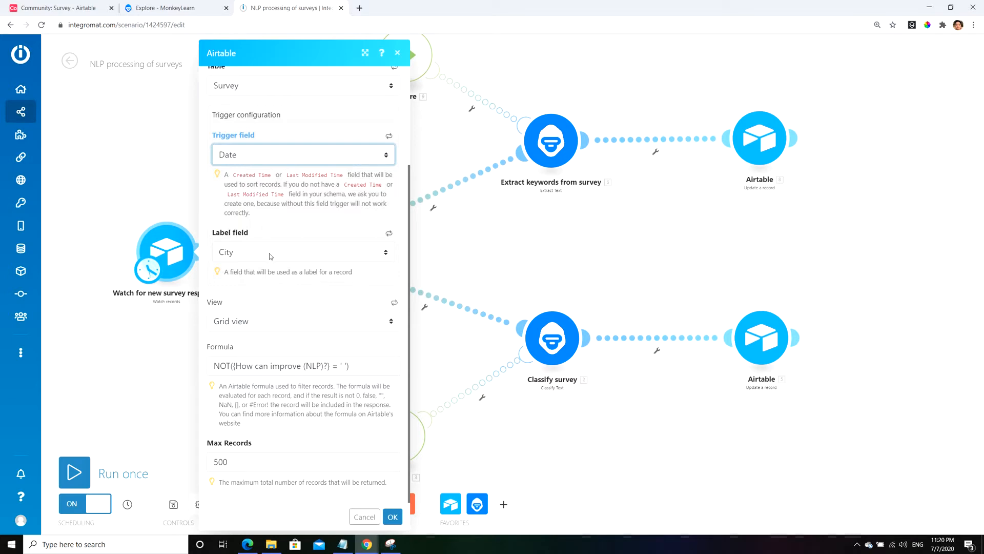
- In Airtable, compare the Survey table's Grid view with its Most valuable customers view
click(73, 7)
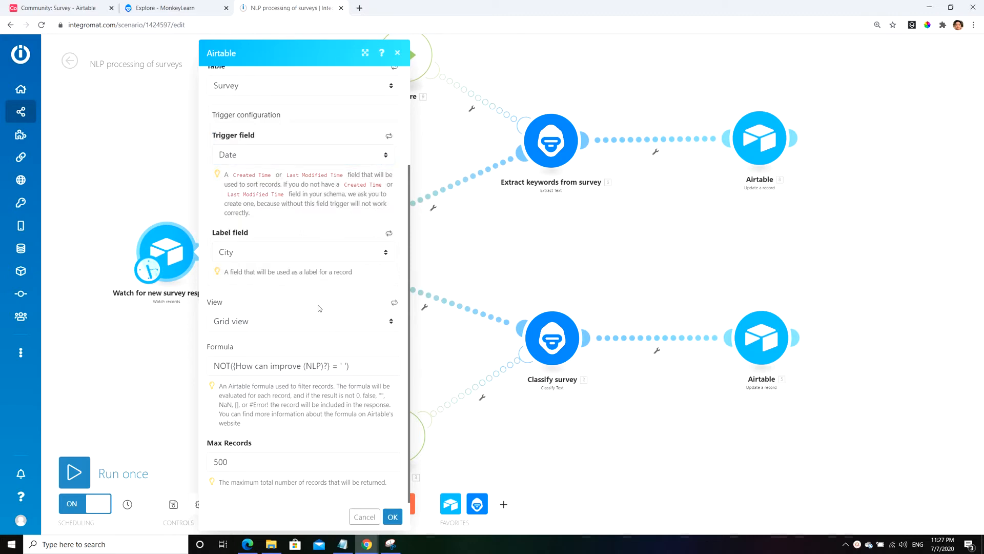
click(73, 14)
click(248, 172)
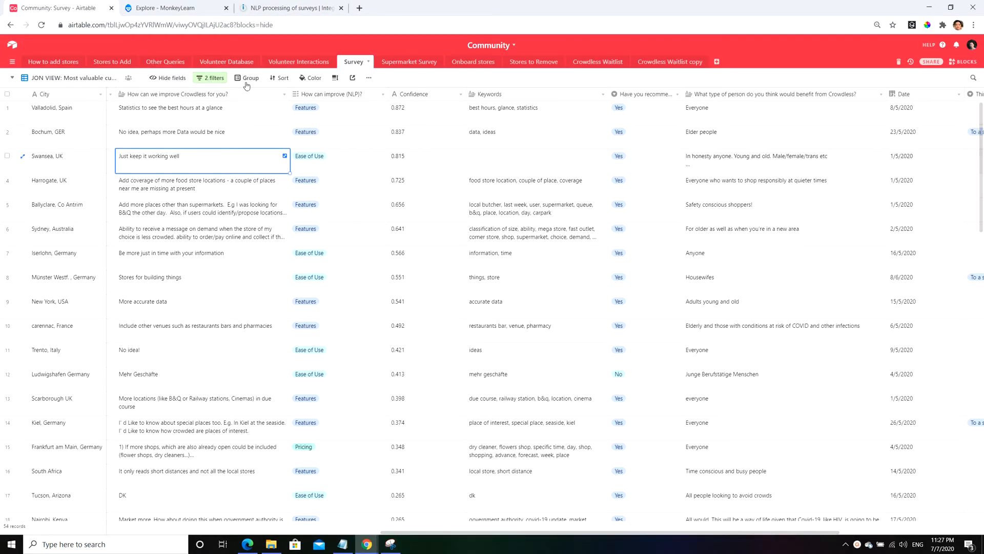
click(75, 78)
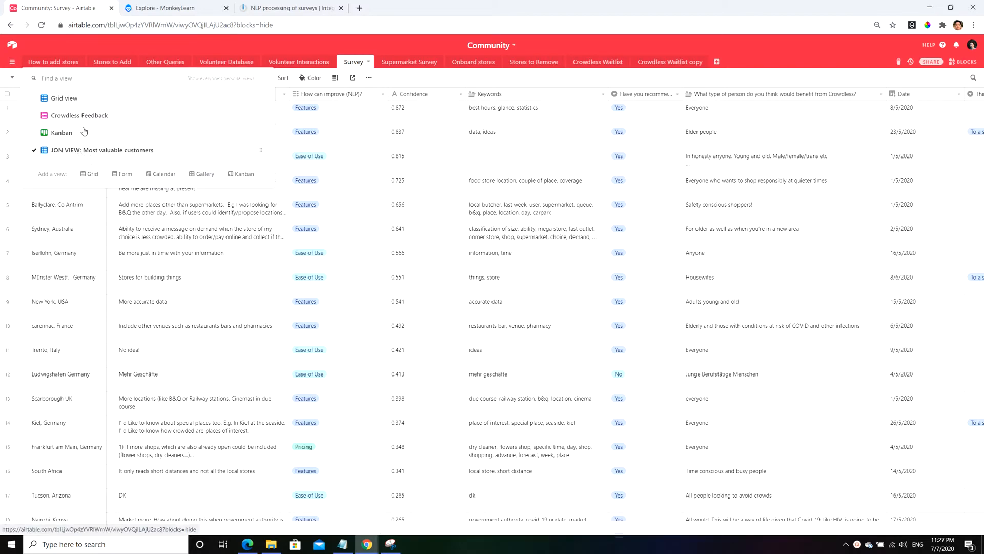
click(74, 101)
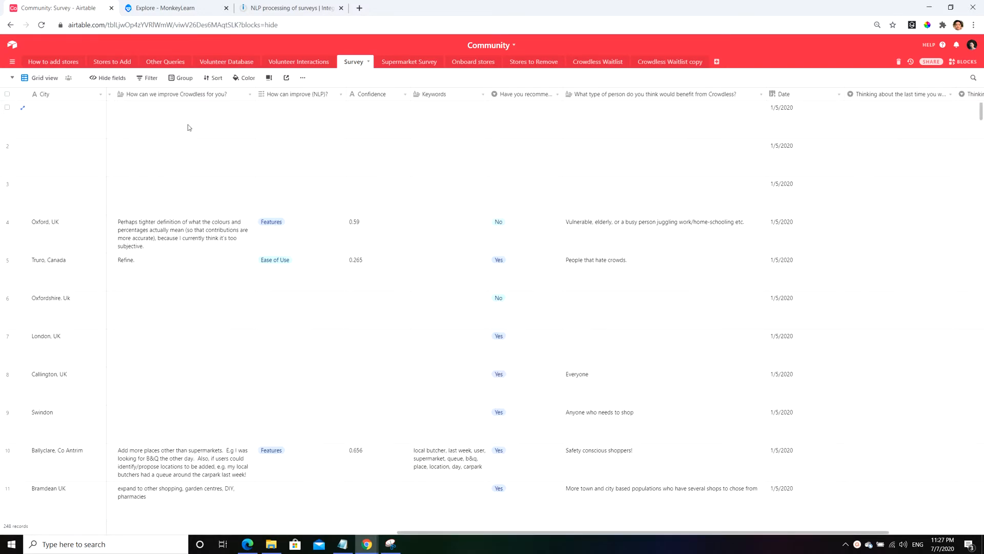
click(56, 80)
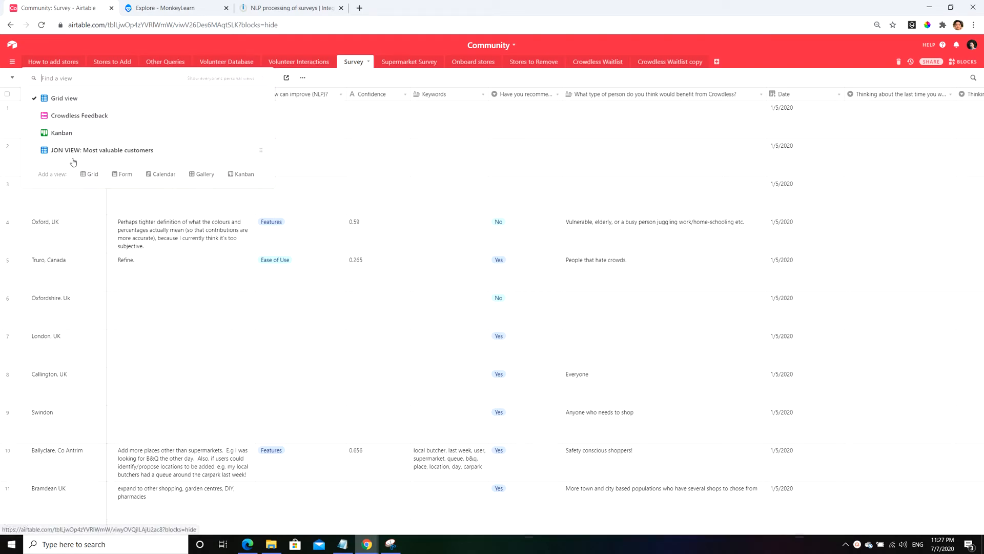
click(92, 140)
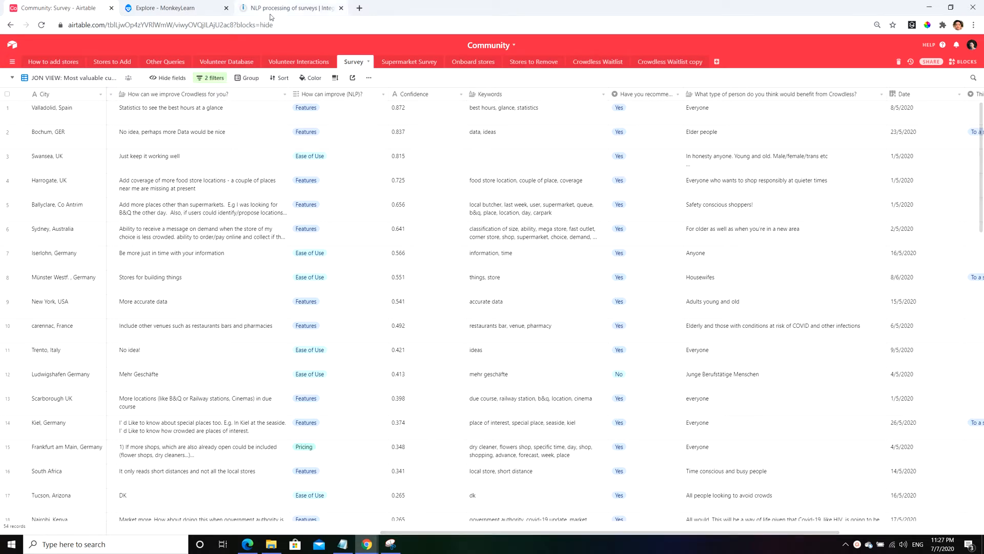
- In the Integromat survey trigger, select Grid view as the view to watch and compare it with the view open in Airtable
click(287, 8)
click(264, 321)
click(264, 319)
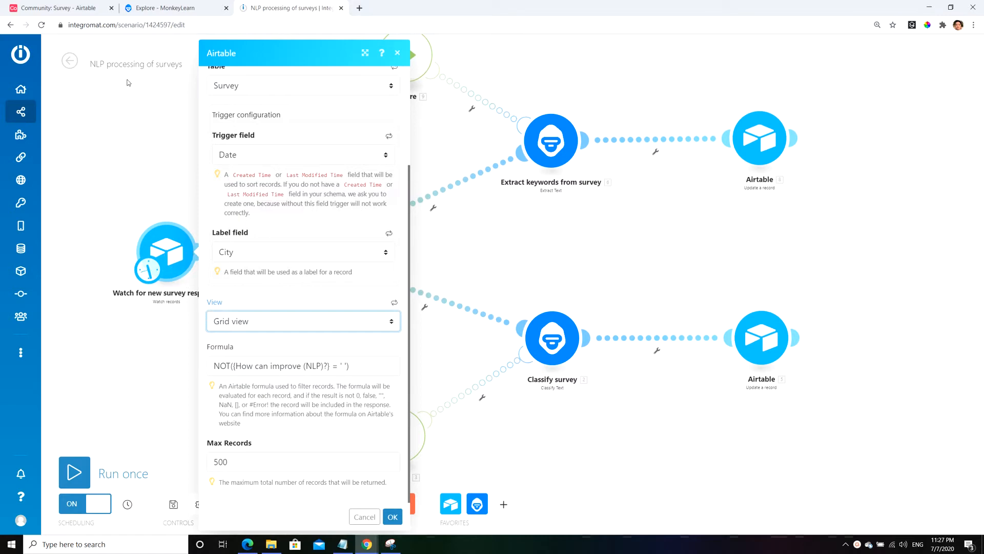
click(242, 318)
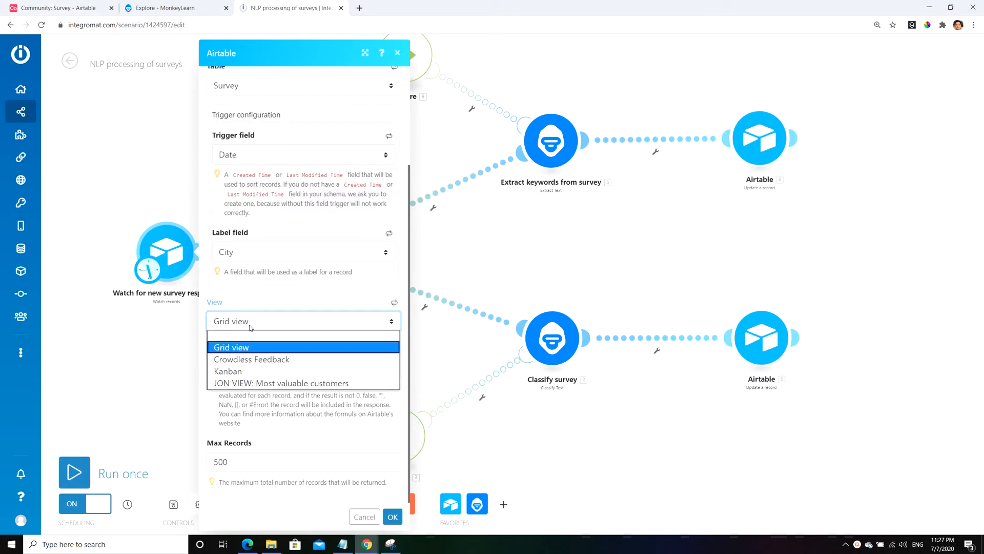
click(249, 348)
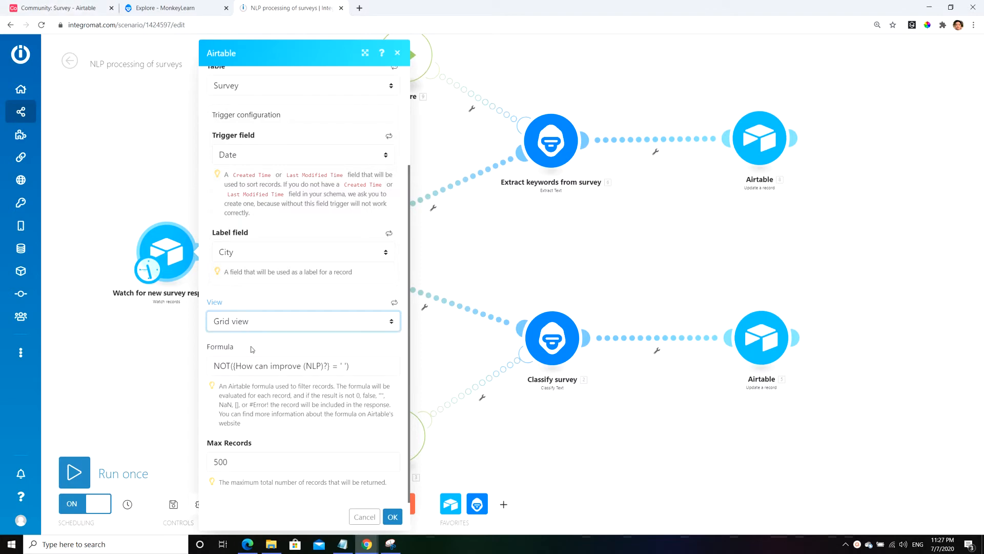
click(96, 14)
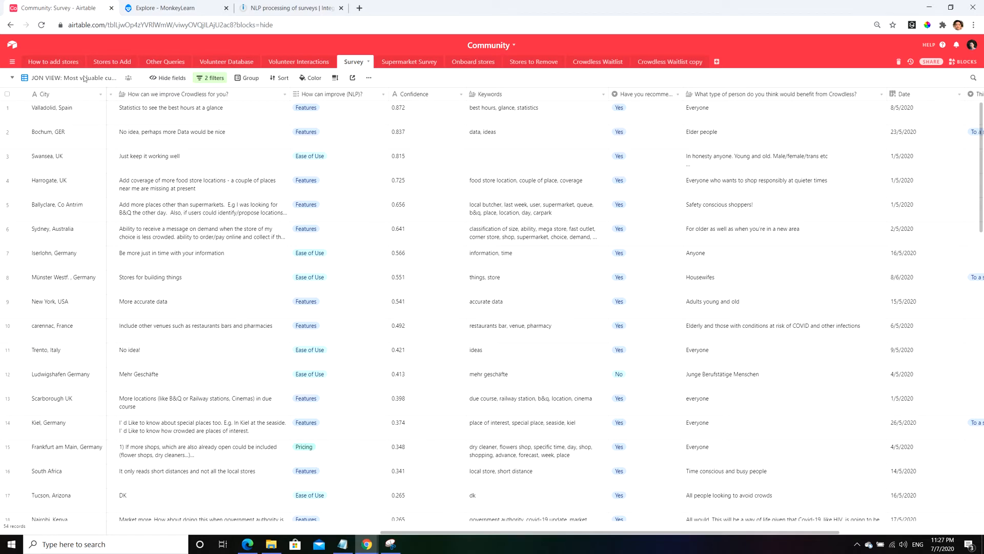
click(266, 6)
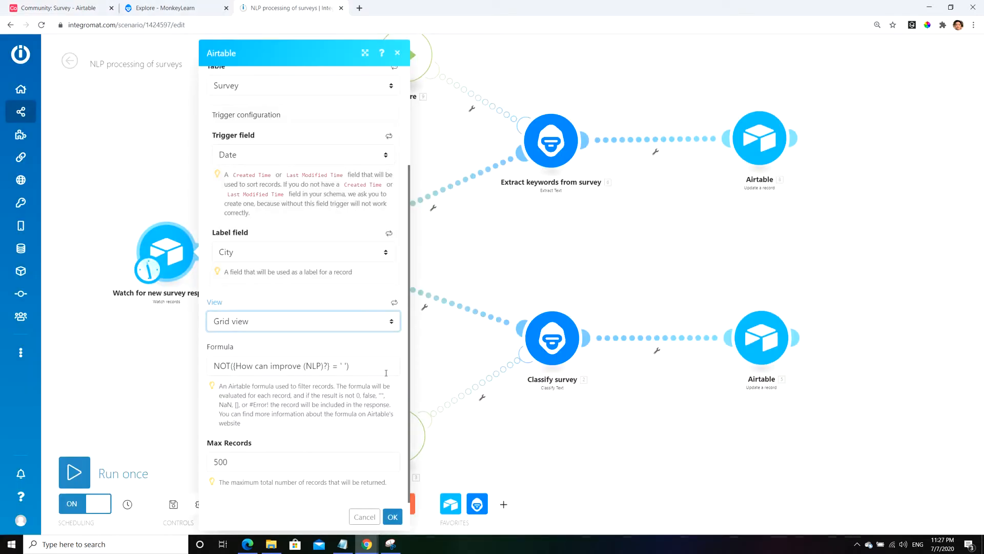
- Clear the filter formula in the survey trigger and check the Max Records limit
key(Tab)
key(BackSpace)
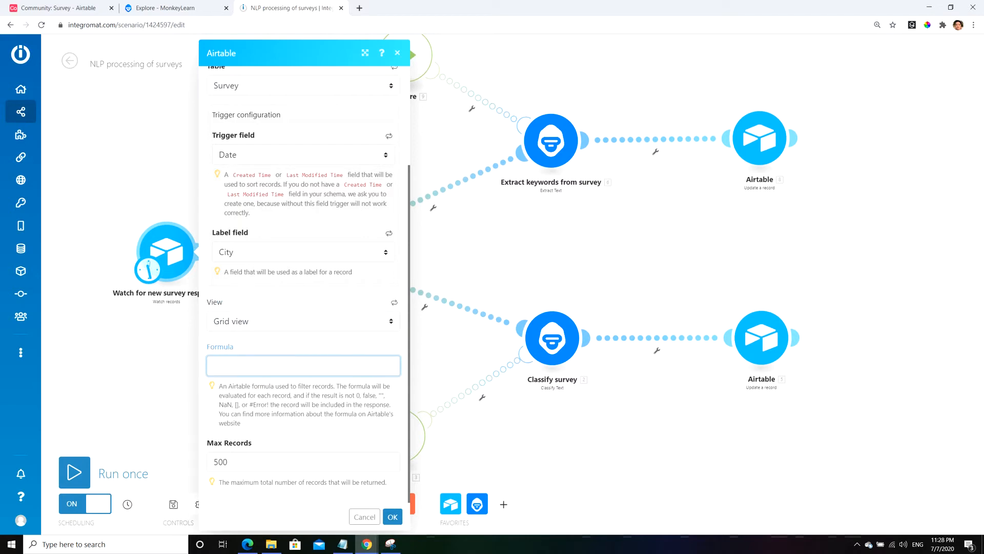
key(Tab)
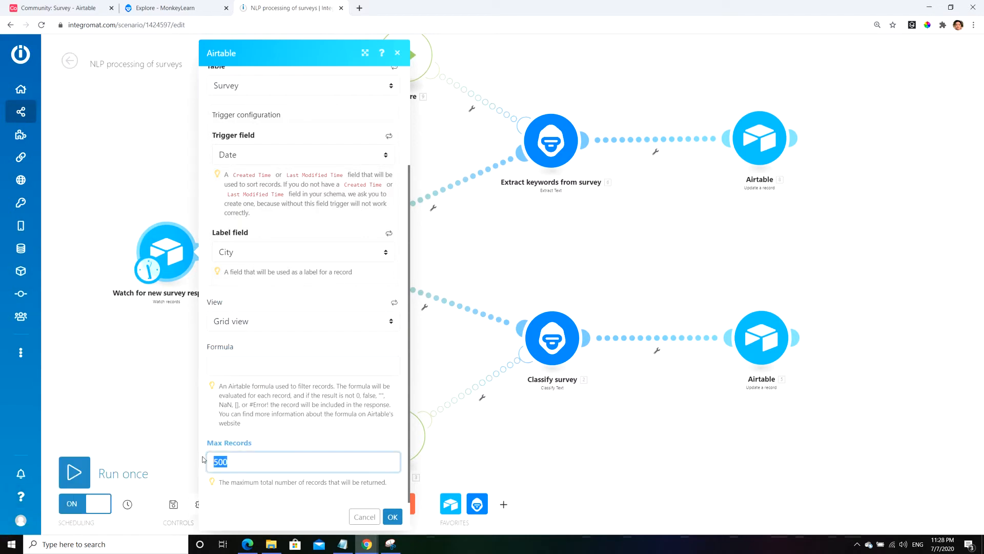
click(289, 442)
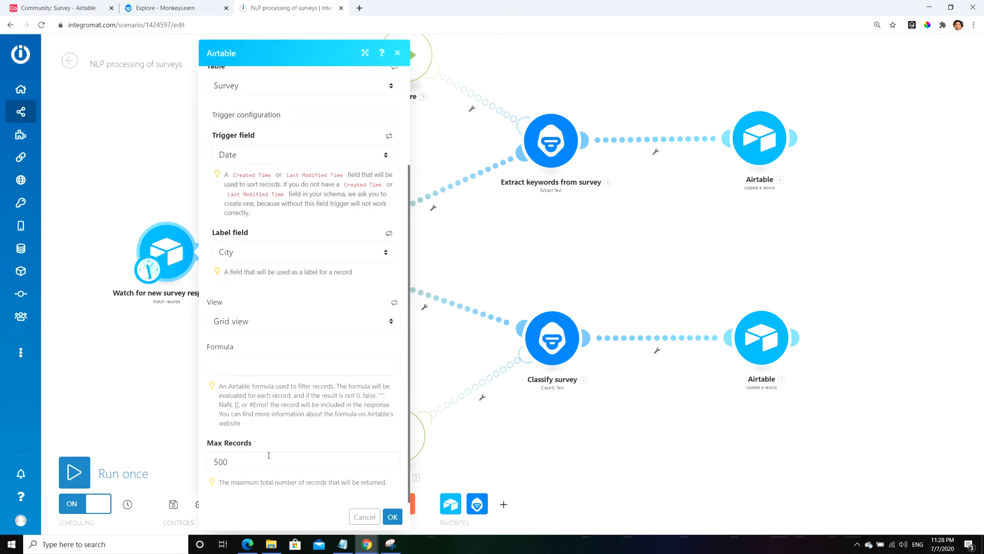
- Review the survey records in Airtable, and confirm the survey trigger's settings back in Integromat
click(90, 9)
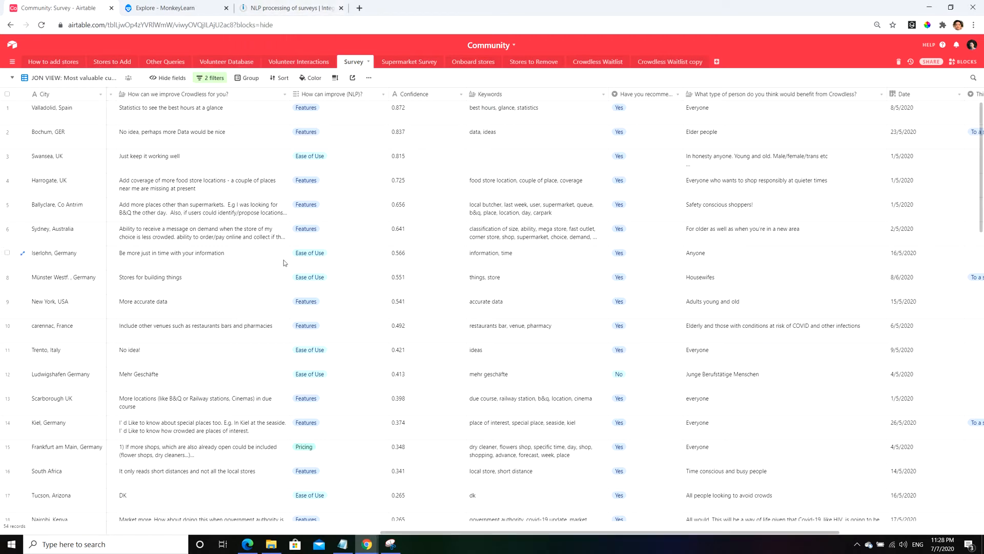
scroll(246, 304, down, 2)
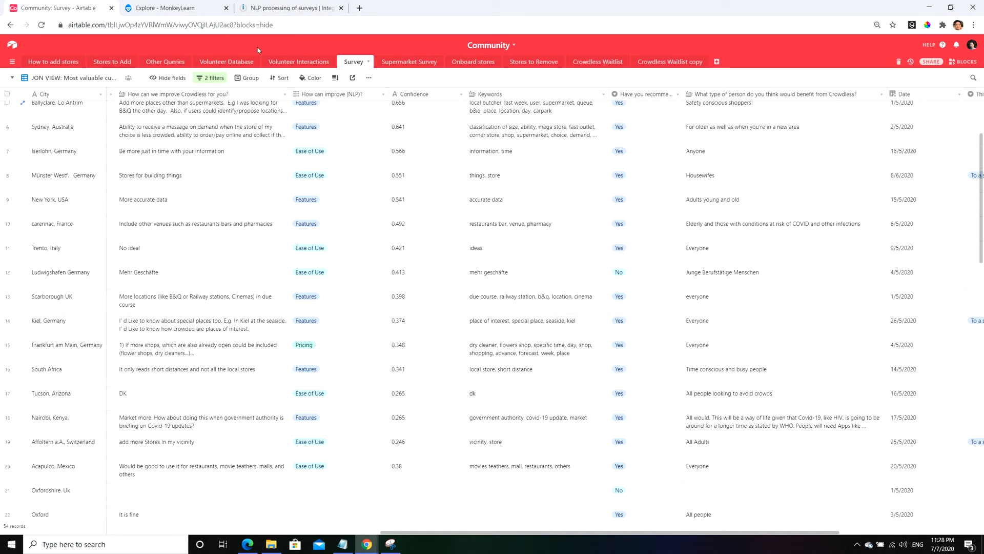
click(275, 15)
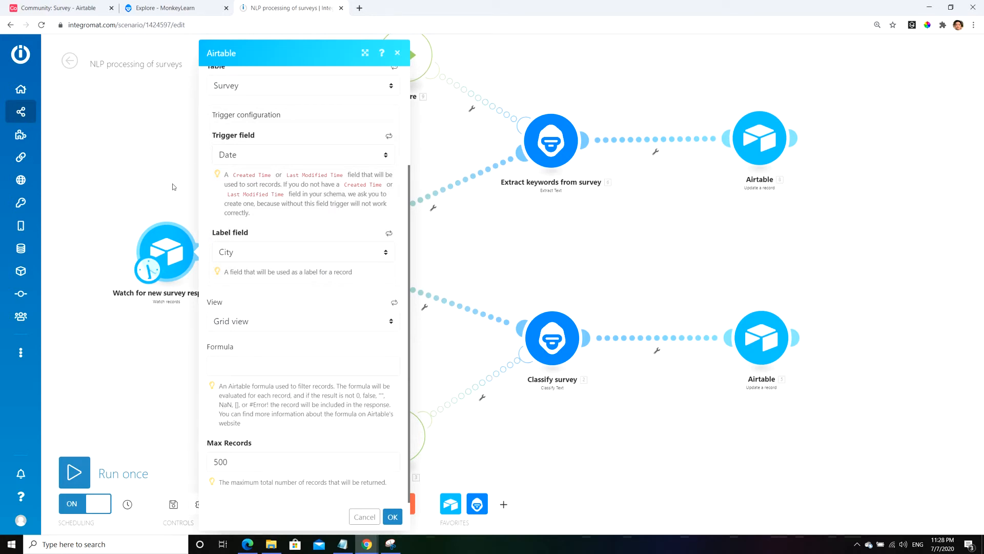
click(393, 516)
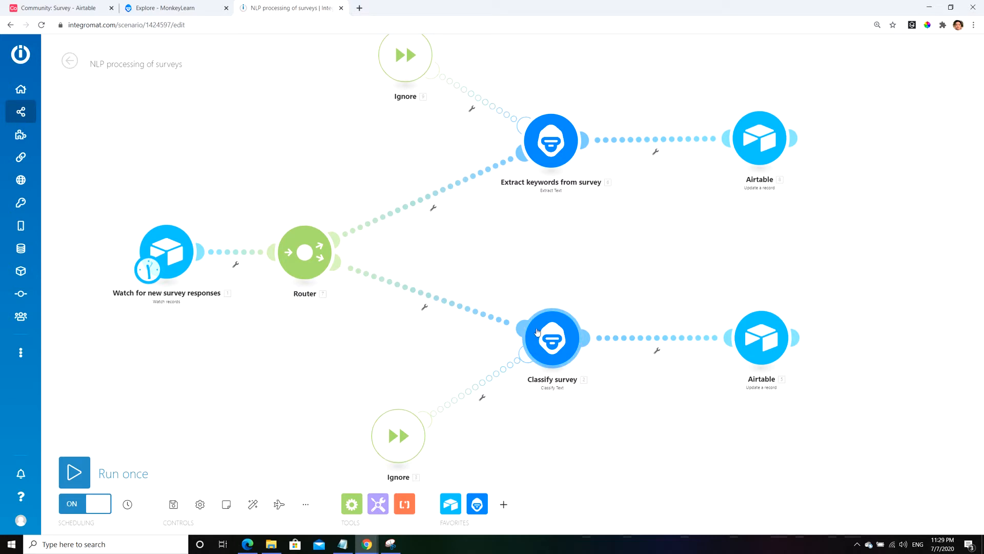
- Add a MonkeyLearn Extract Text module and a MonkeyLearn Classify Text module to the scenario
click(477, 504)
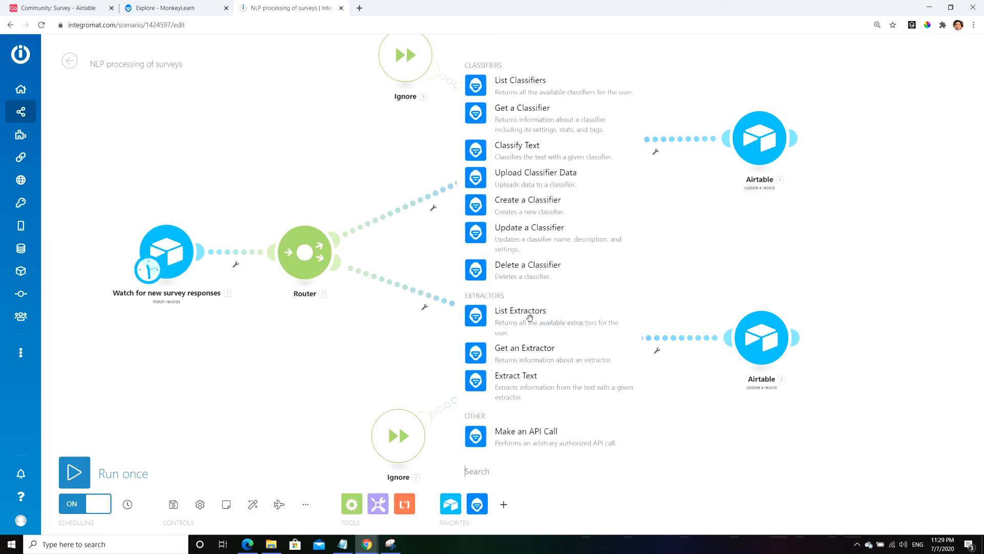
click(517, 395)
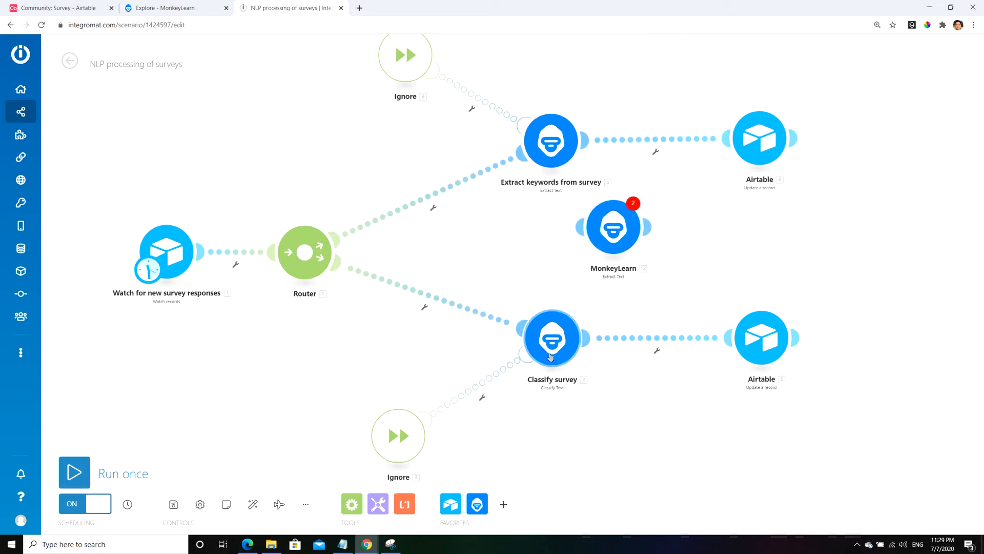
click(476, 504)
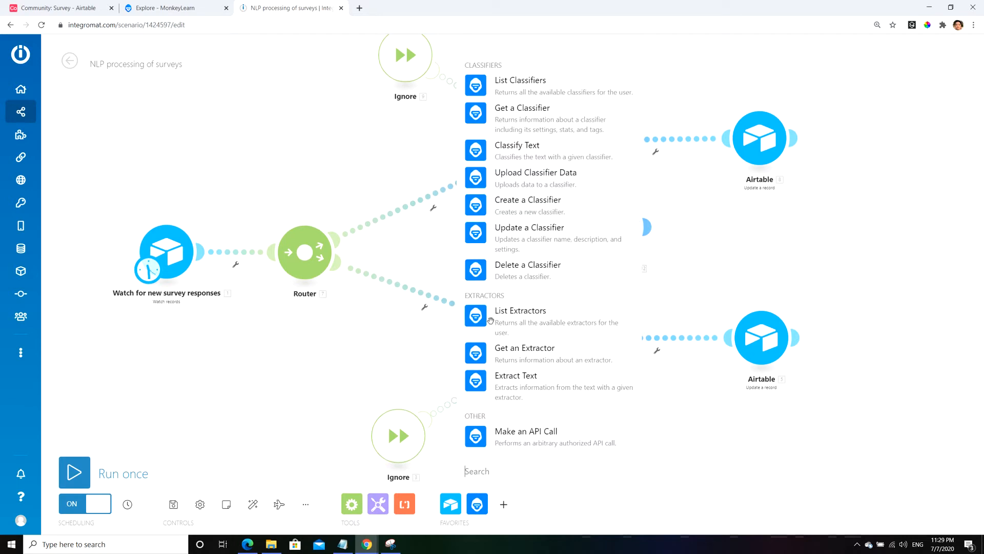
click(519, 162)
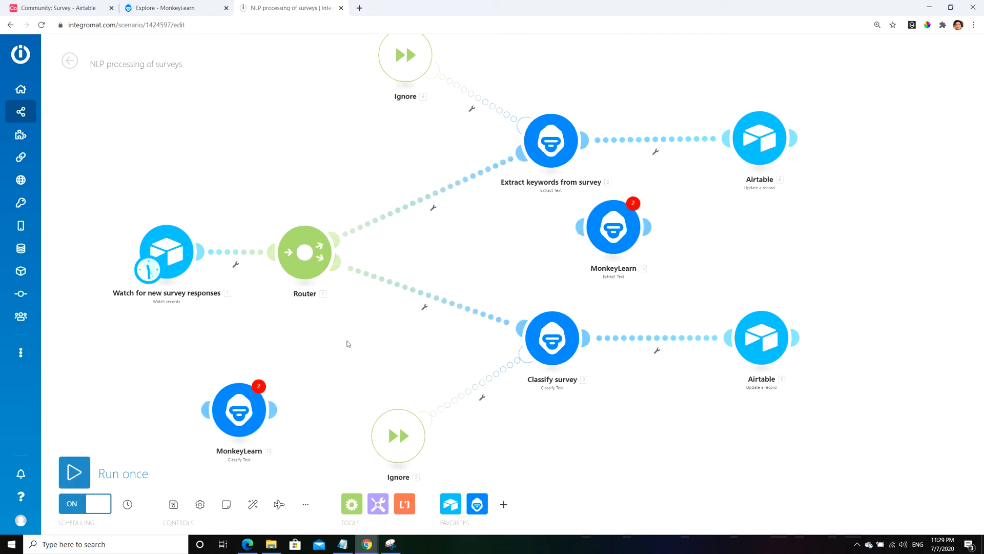
- Delete the two unconnected MonkeyLearn modules from the scenario
right_click(609, 234)
click(642, 341)
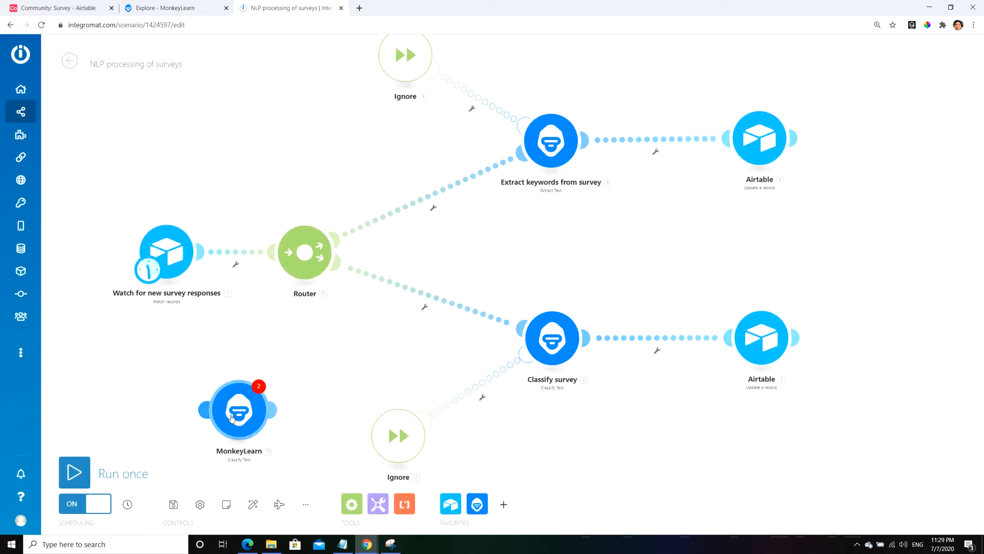
right_click(245, 411)
click(269, 521)
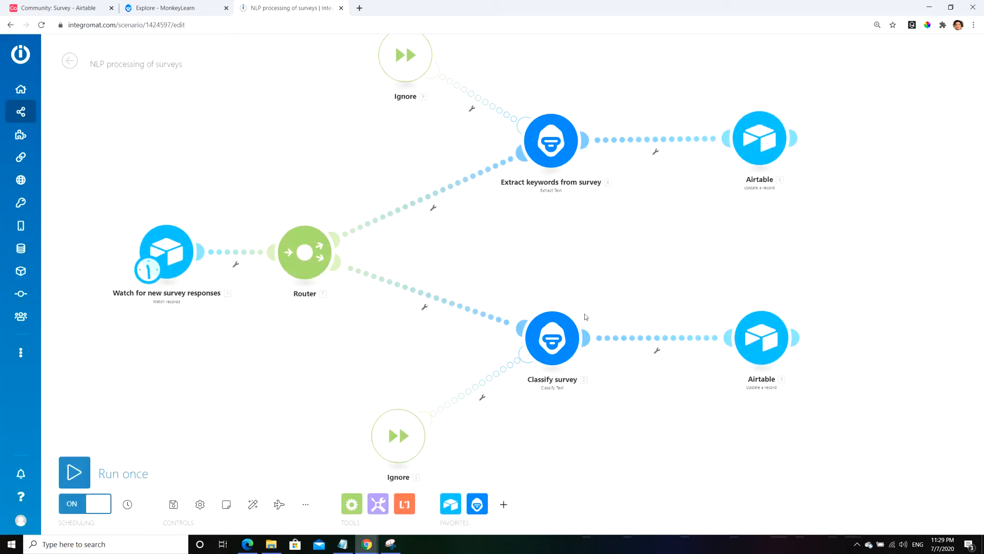
- In the Classify survey module, choose My MonkeyLearn connection and the NPS SaaS Feedback Classifier model
click(540, 334)
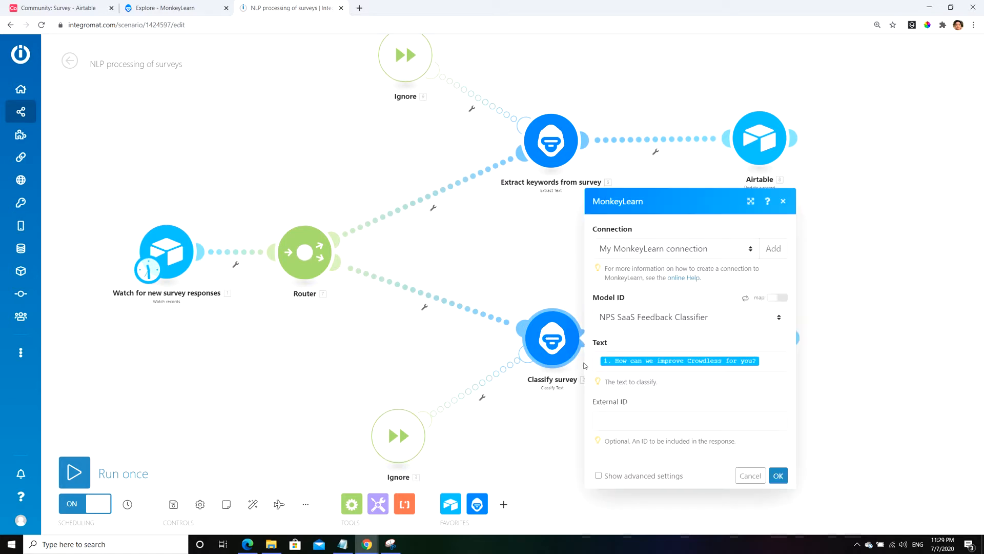
click(647, 249)
click(651, 263)
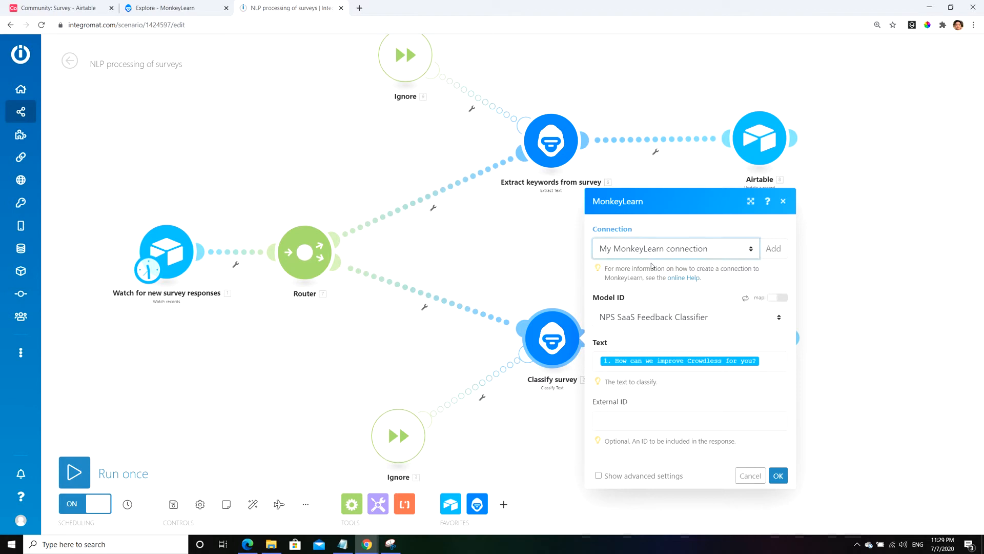
click(657, 319)
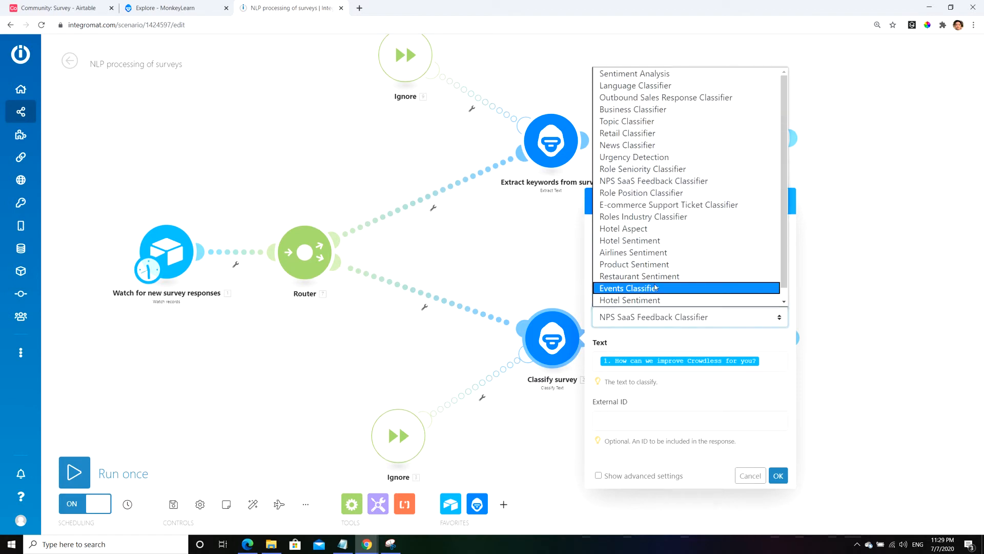
click(615, 181)
- In MonkeyLearn, filter the demo models to Classification and look through the full list of classifiers
click(181, 8)
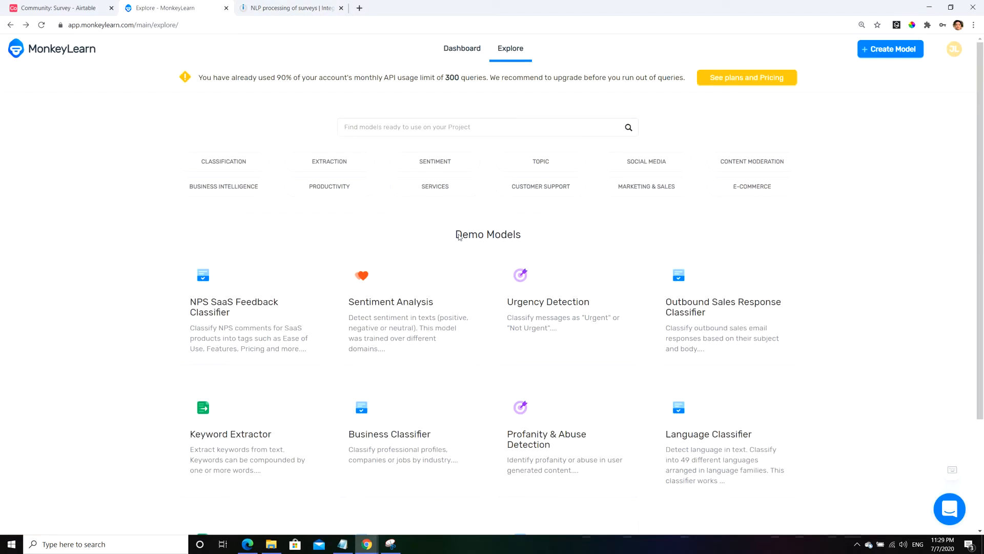
click(257, 165)
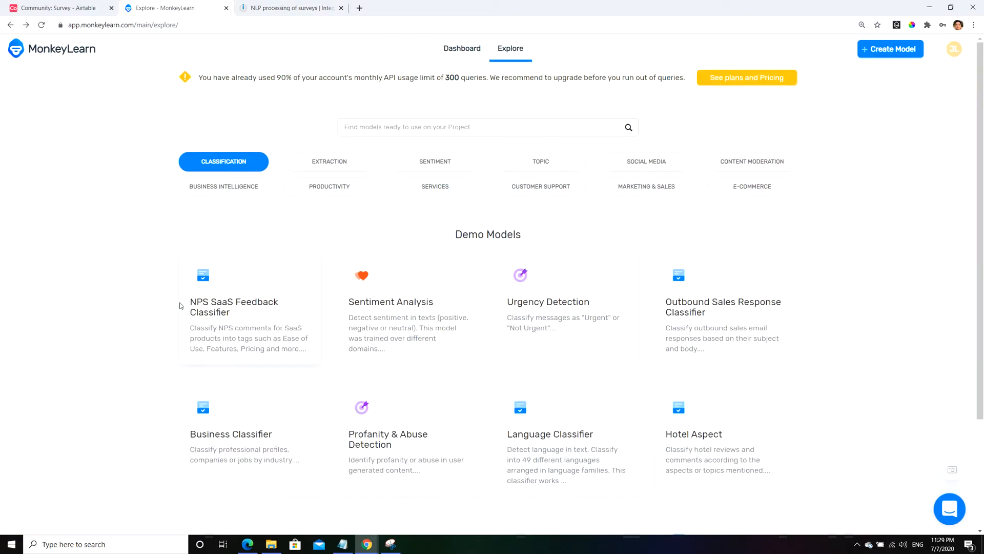
scroll(451, 417, down, 3)
click(472, 522)
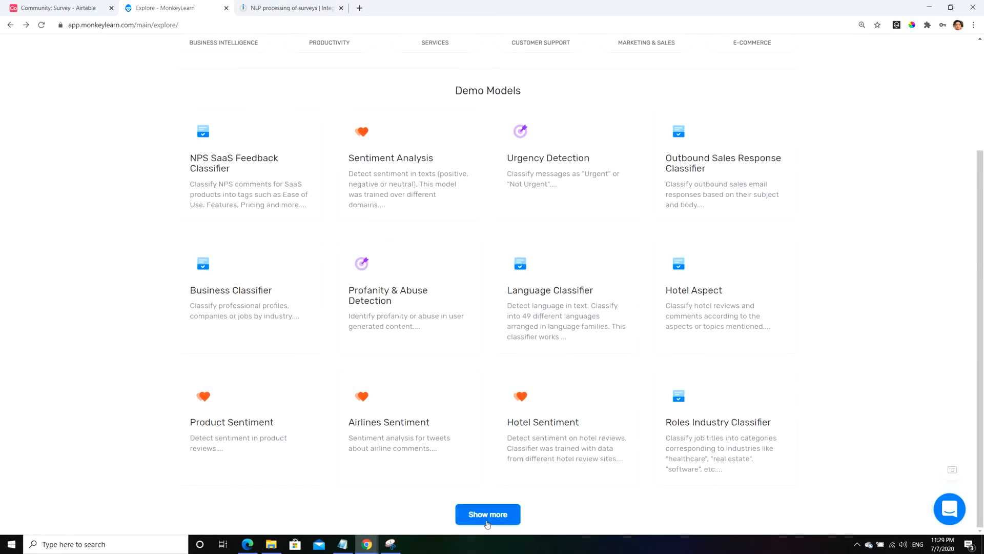
scroll(154, 328, down, 7)
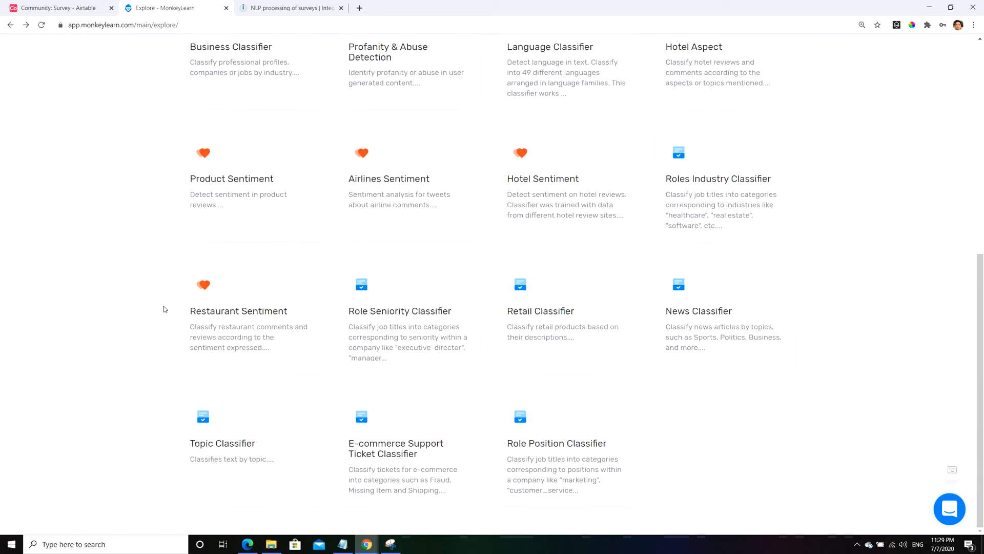
scroll(164, 309, up, 1)
- Check the Classify survey module's Text mapping in Integromat against the matching Airtable column, and confirm the module settings
click(303, 8)
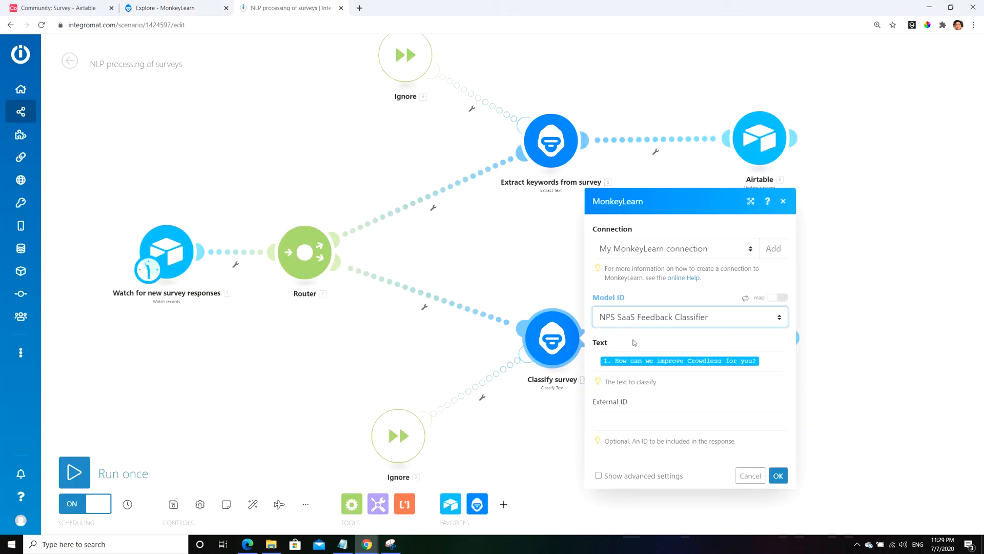
click(779, 358)
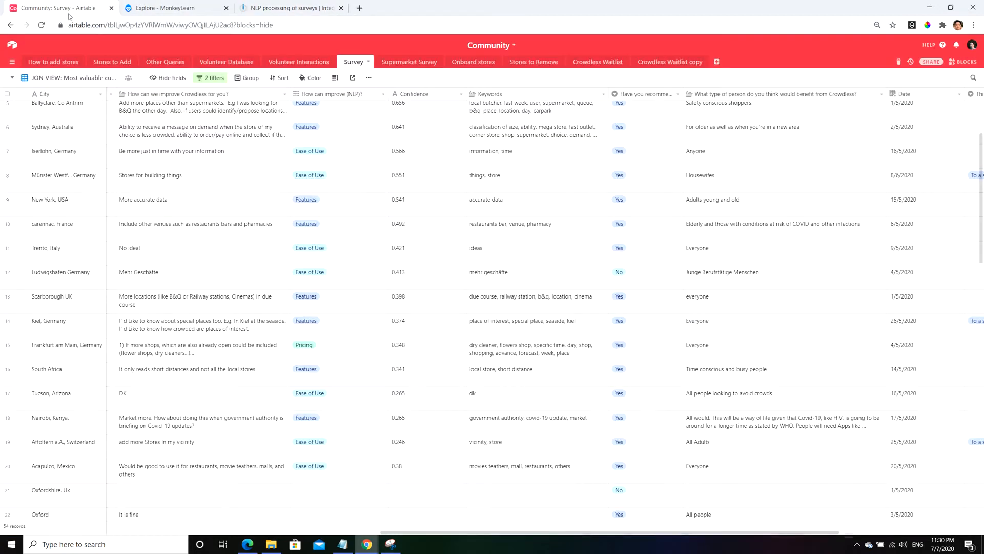
click(56, 8)
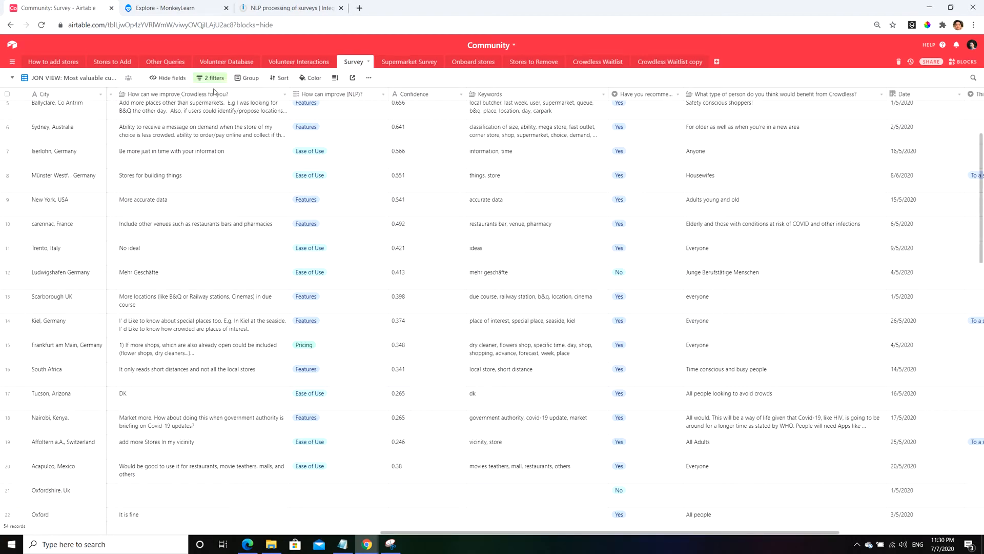
click(290, 7)
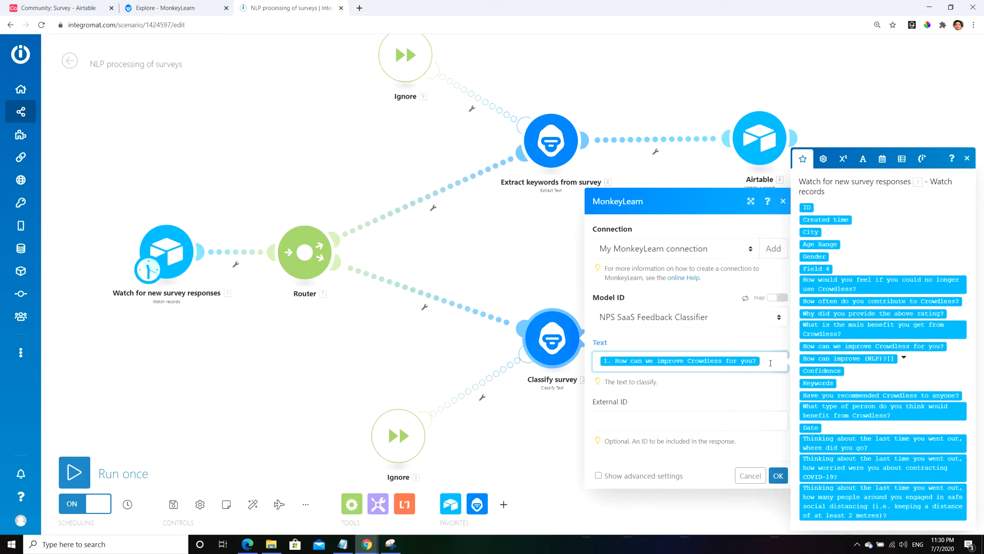
click(778, 475)
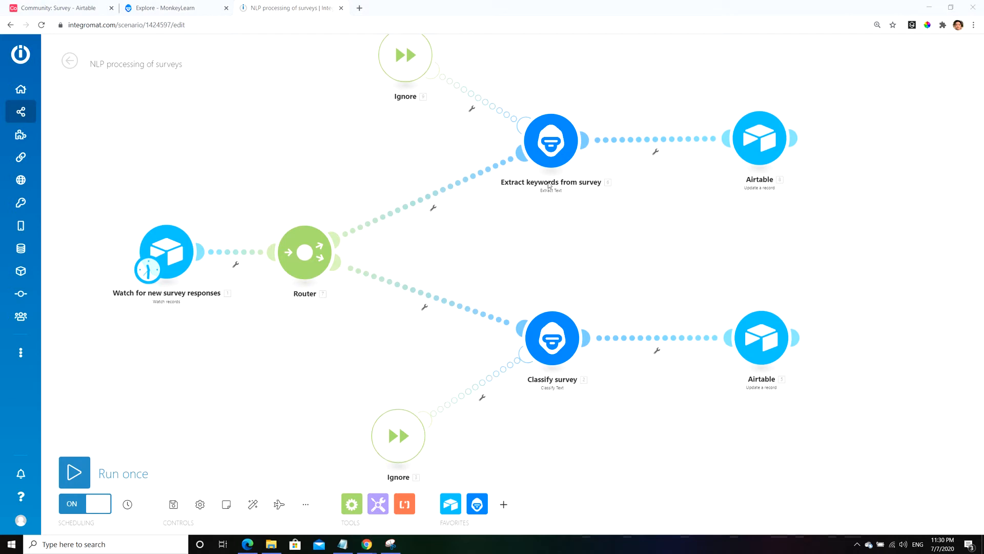
- Open the Extract keywords from survey module and examine the extractors available for its Model ID, keeping Keyword Extractor
click(548, 147)
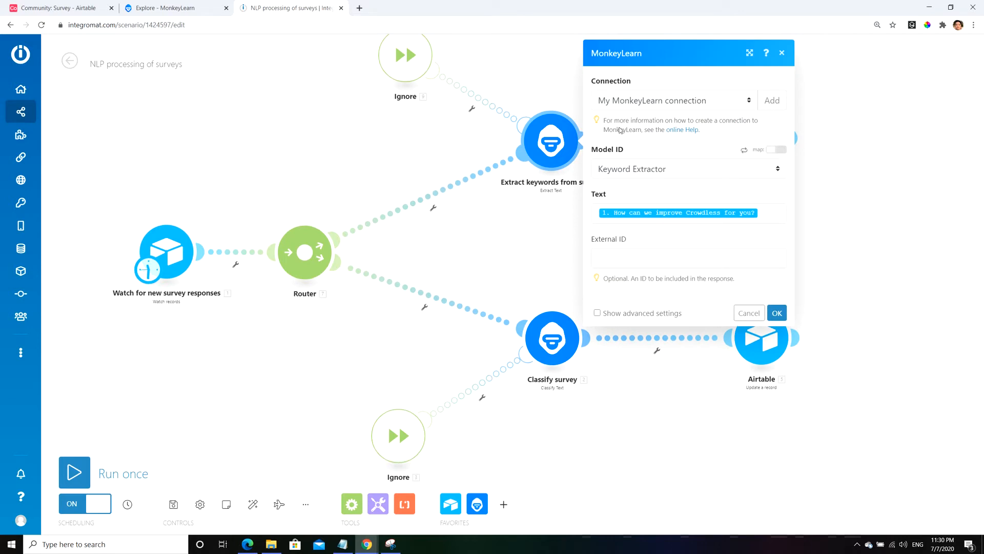
click(654, 171)
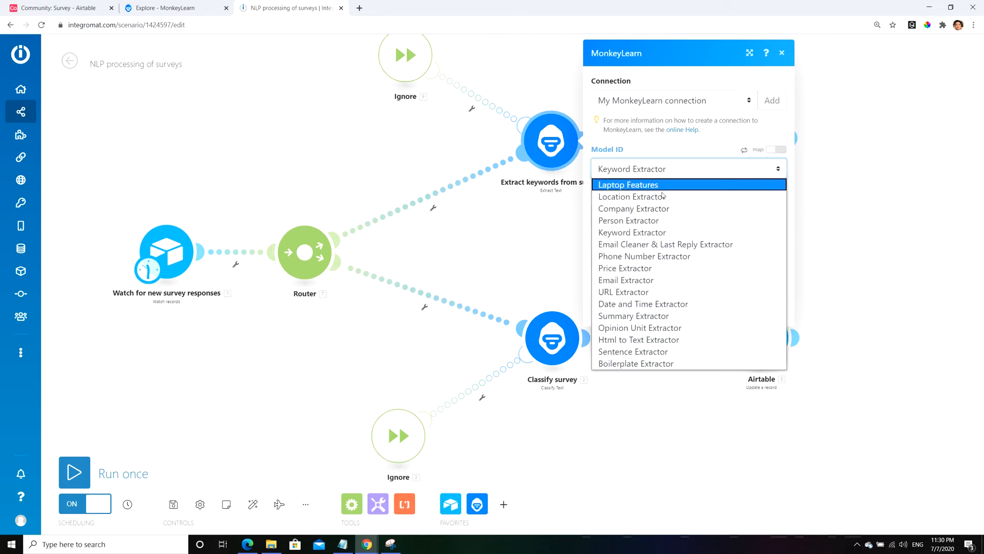
click(672, 145)
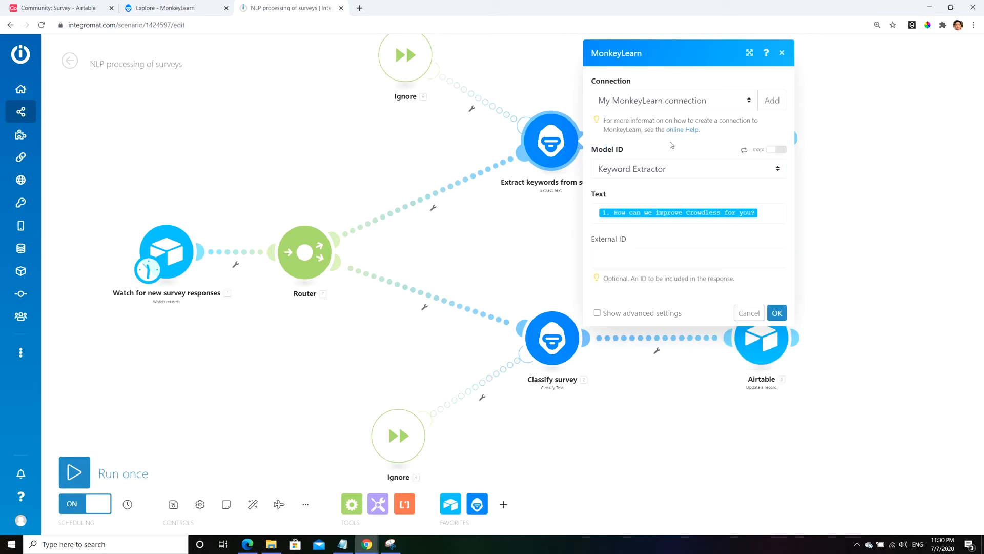
- In MonkeyLearn, filter the demo models to Extraction only and look through the available extractors
click(174, 8)
scroll(153, 85, up, 7)
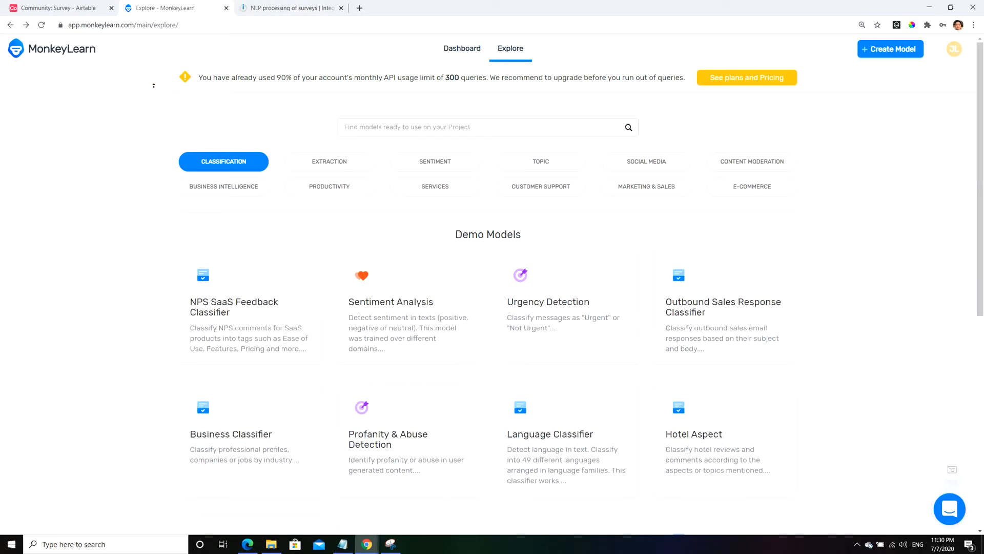
click(328, 163)
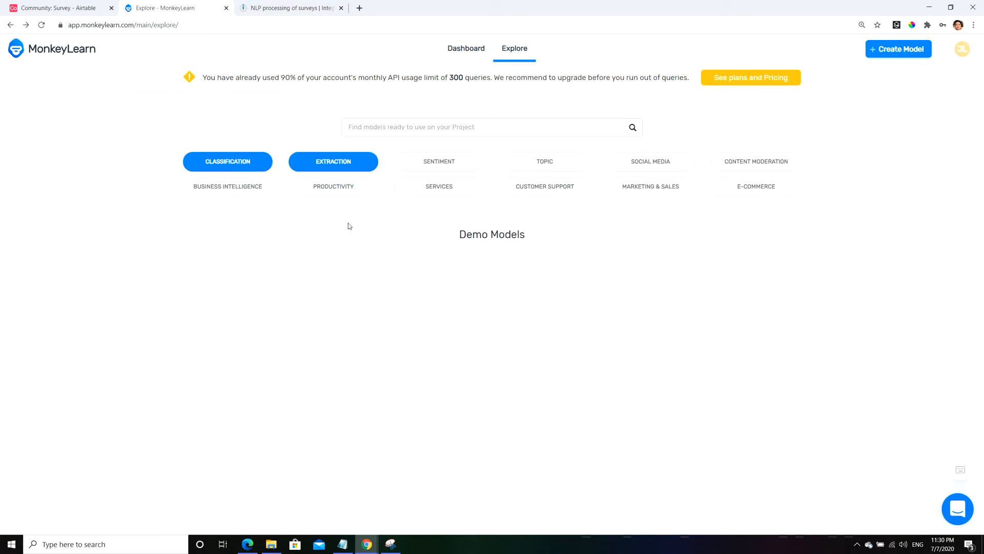
click(251, 163)
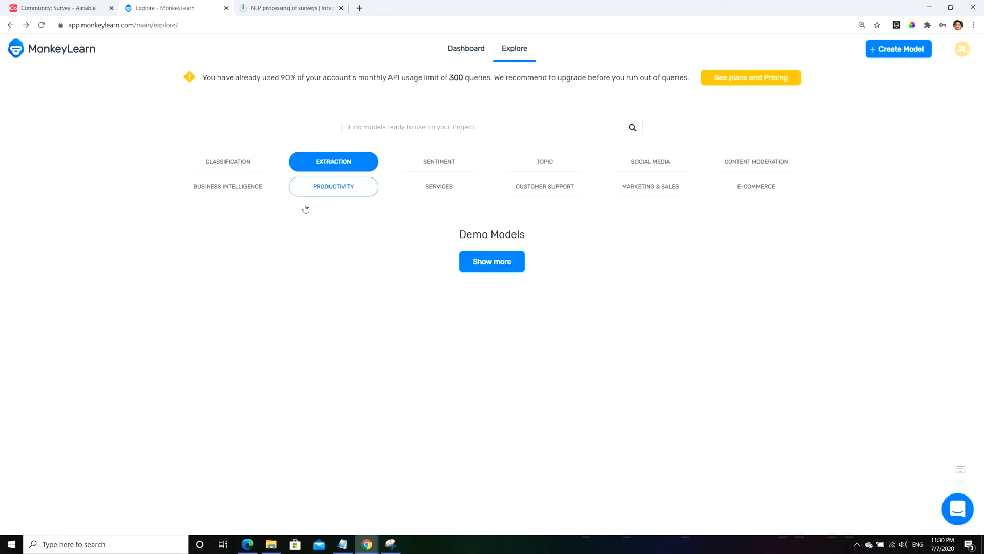
scroll(198, 287, down, 3)
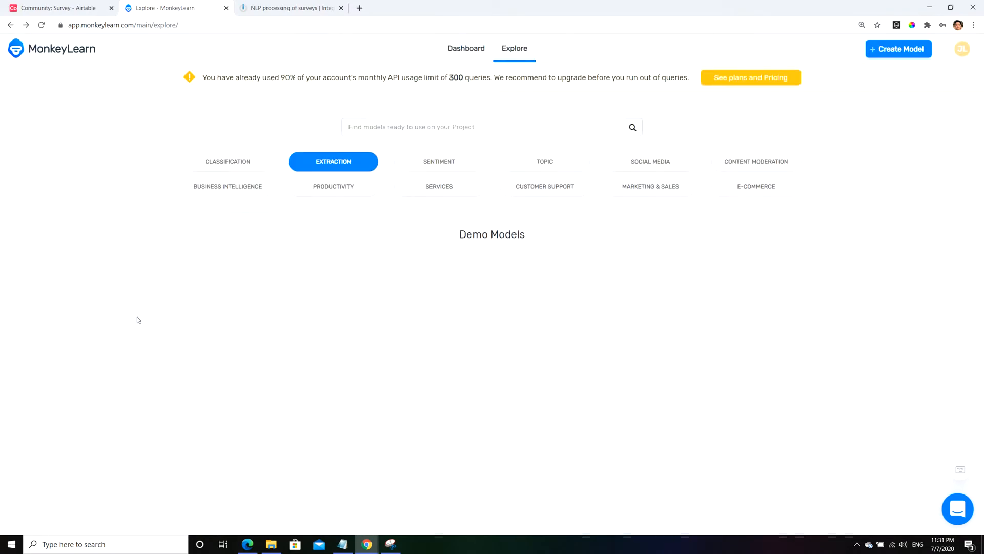
scroll(214, 347, down, 5)
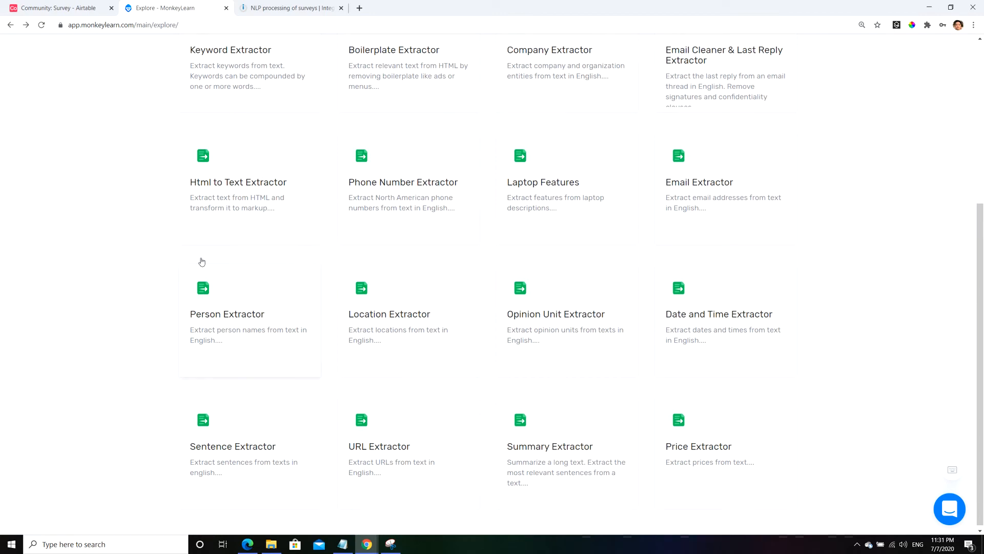
scroll(198, 260, up, 3)
- Back in Integromat, check the fields available for the keyword extraction module's Text mapping and confirm its settings
click(295, 7)
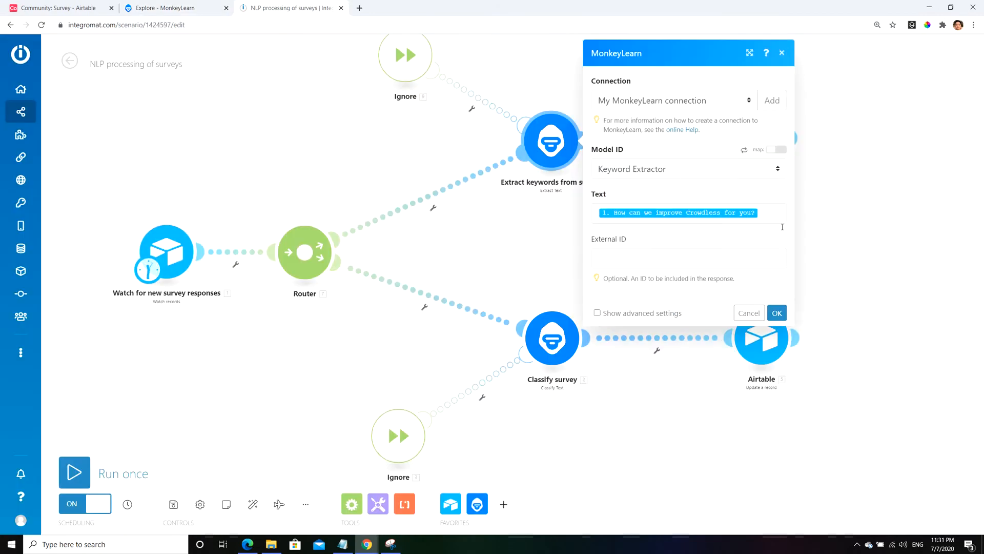
click(766, 211)
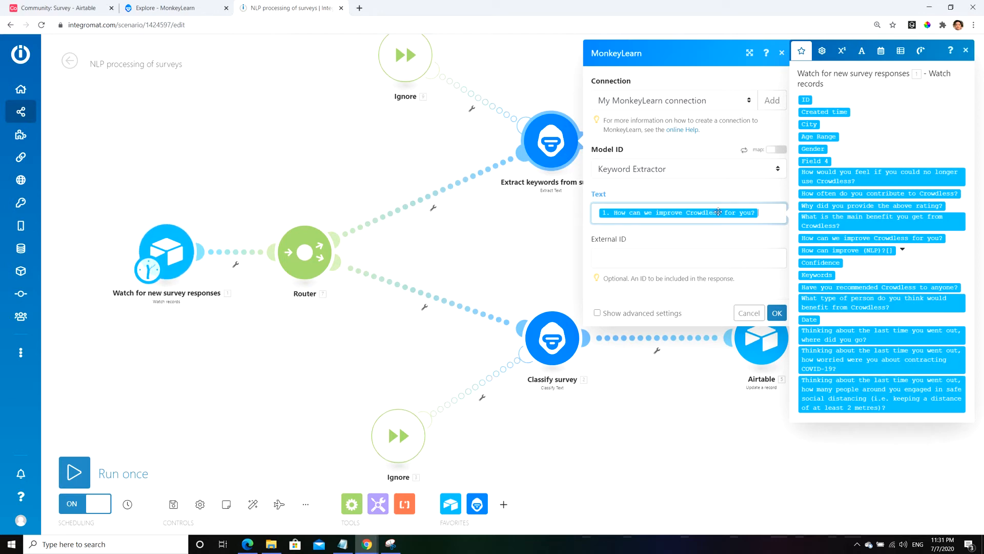
click(773, 311)
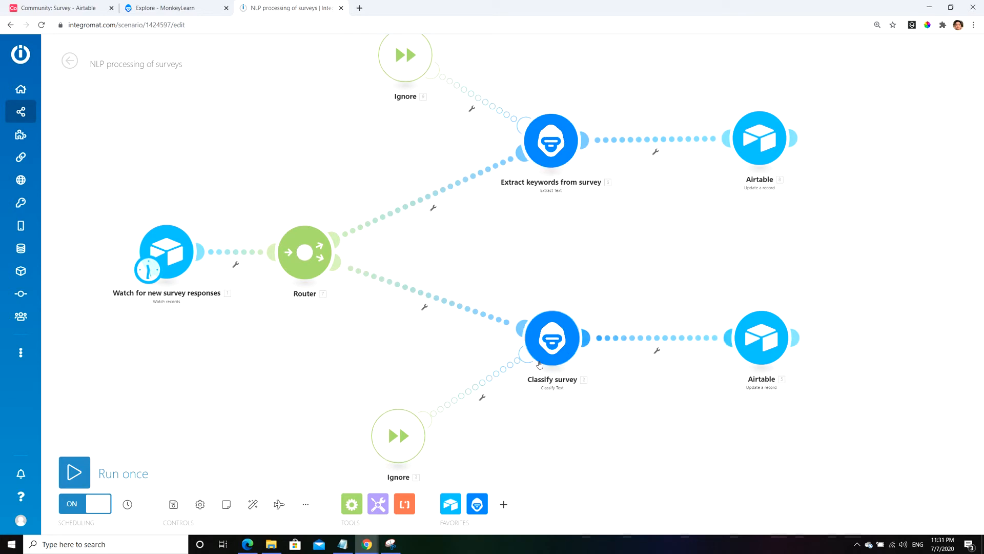
- Replace the error handler on the Classify survey module with a new Ignore directive
right_click(402, 450)
right_click(562, 361)
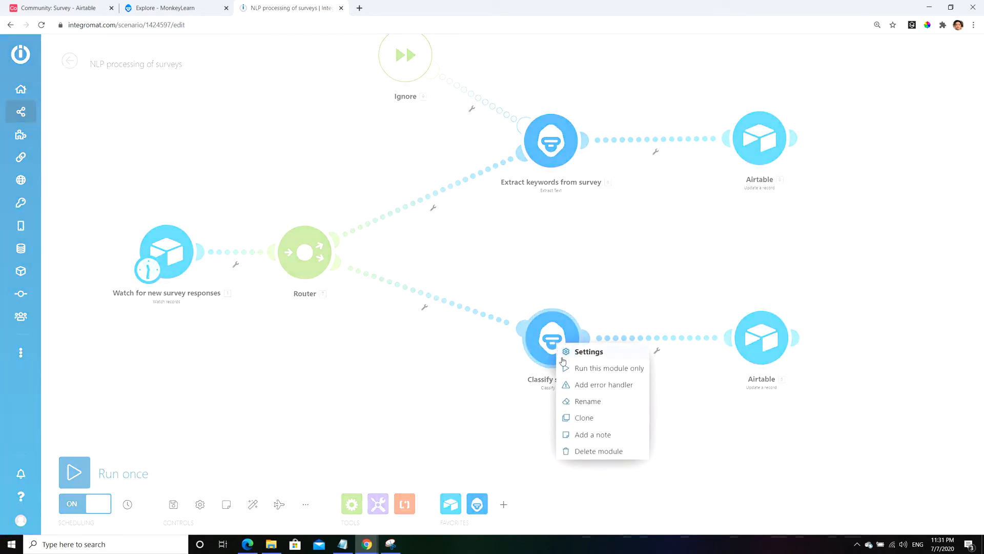
click(598, 384)
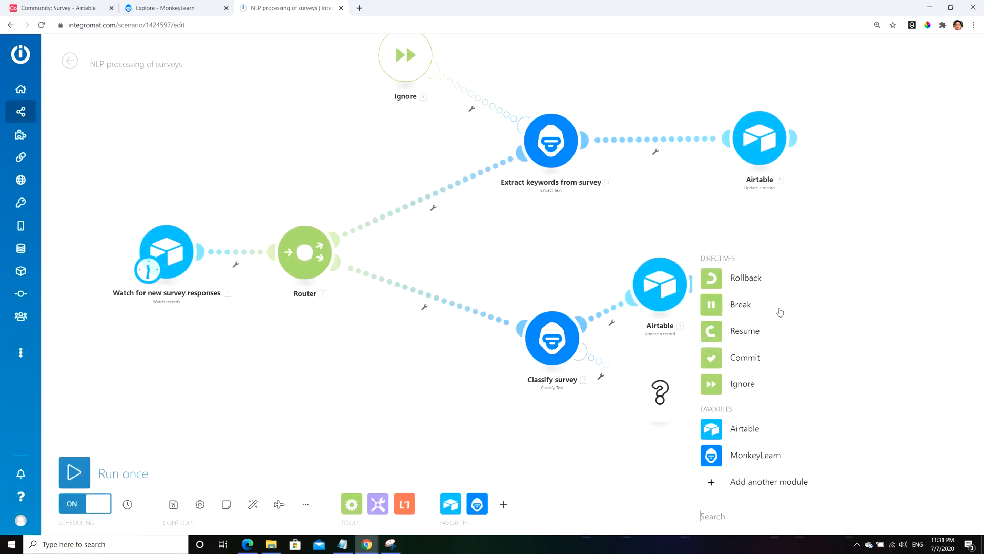
click(736, 392)
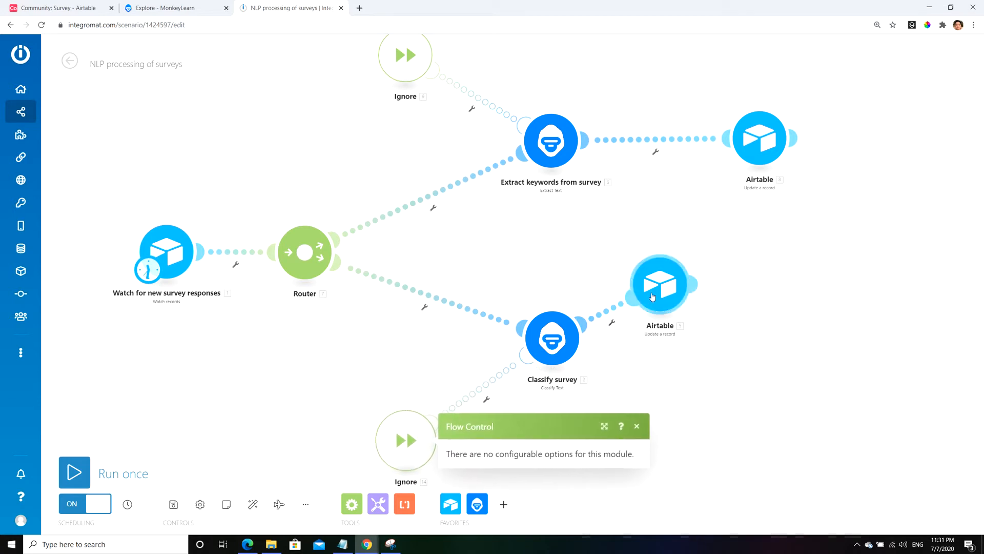
click(464, 299)
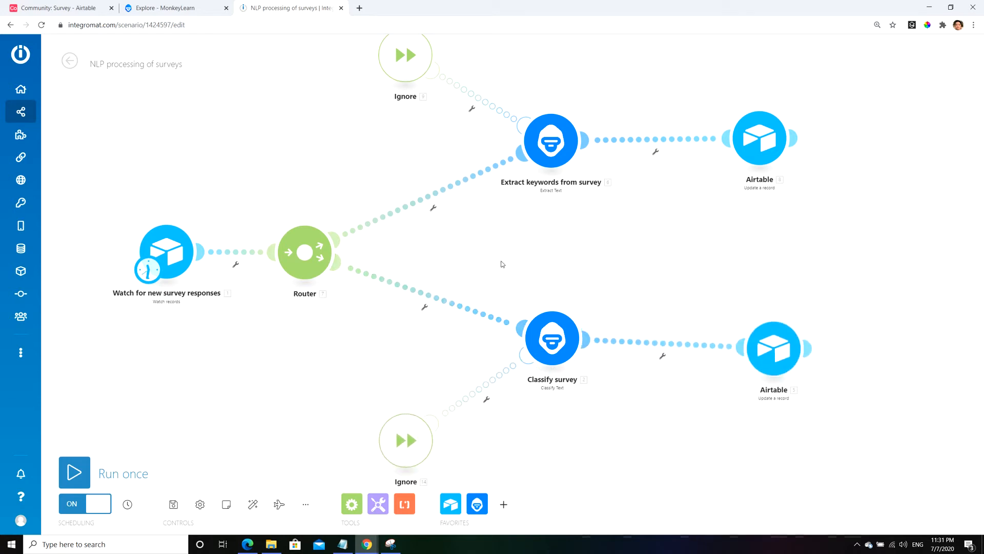
- In Airtable, examine filled and empty answers in the "How can we improve Crowdless for you?" column, and revisit MonkeyLearn's extraction models
click(170, 8)
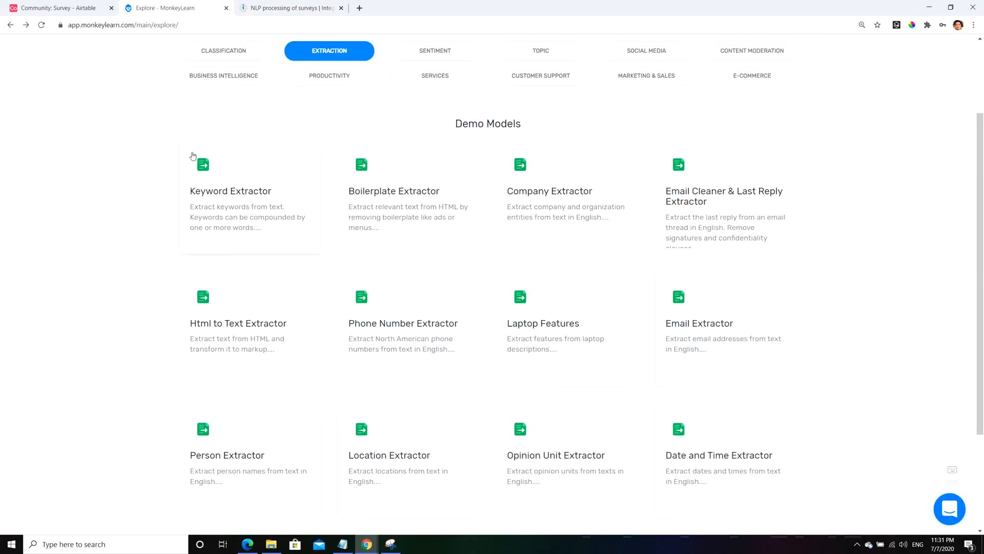
click(82, 7)
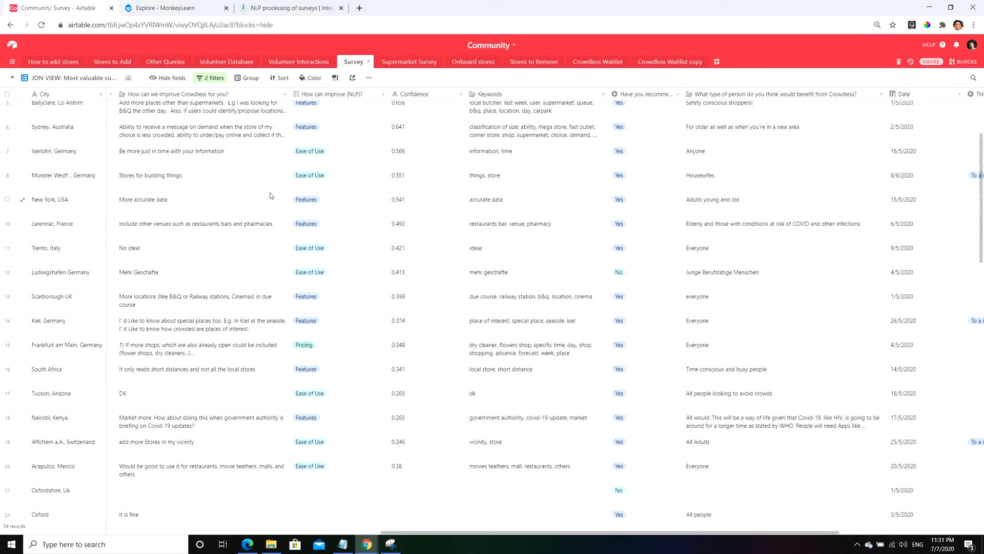
scroll(239, 218, up, 1)
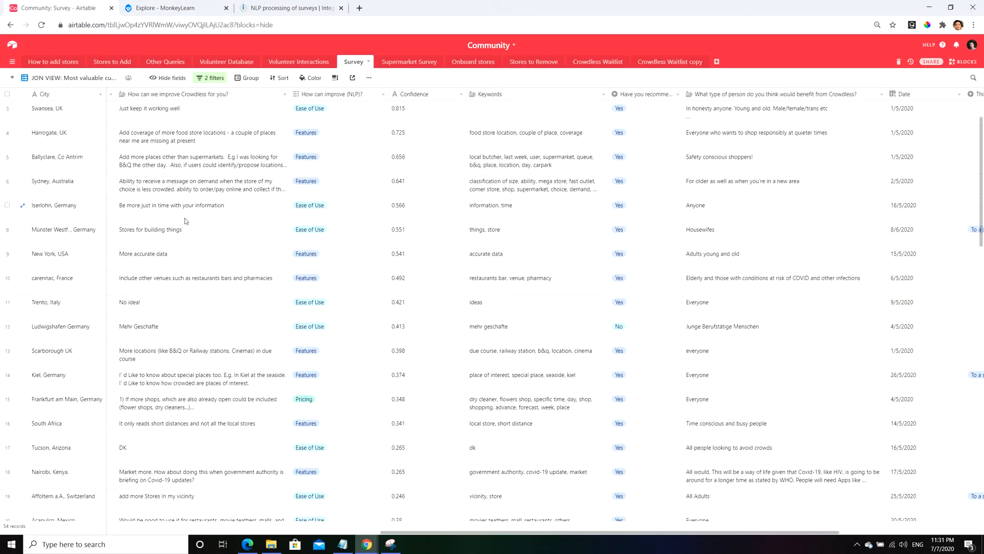
scroll(186, 220, down, 3)
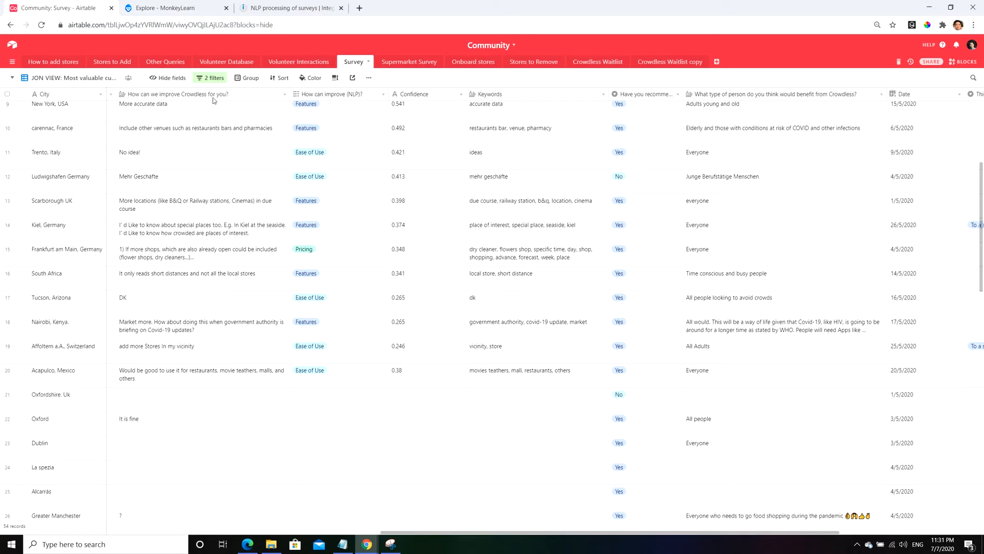
click(185, 410)
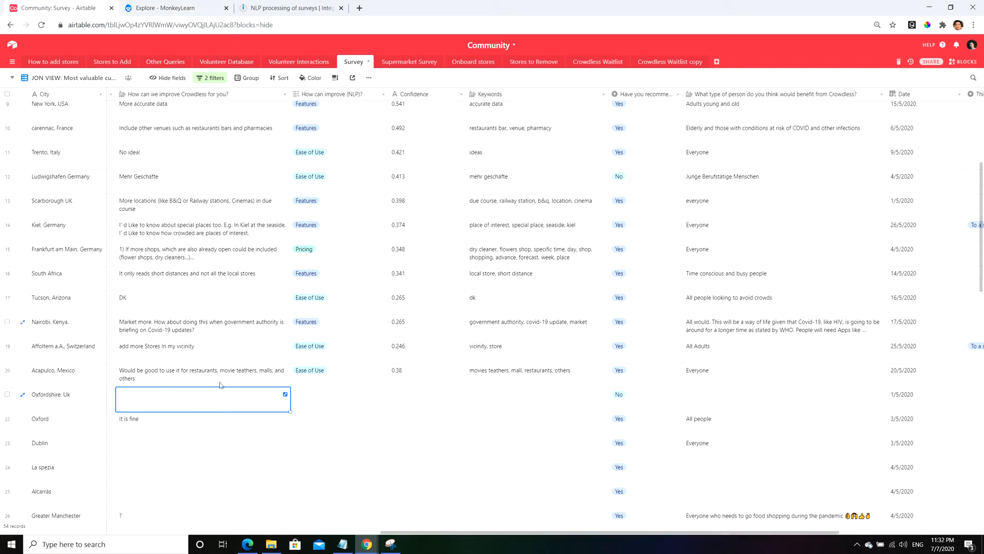
click(191, 447)
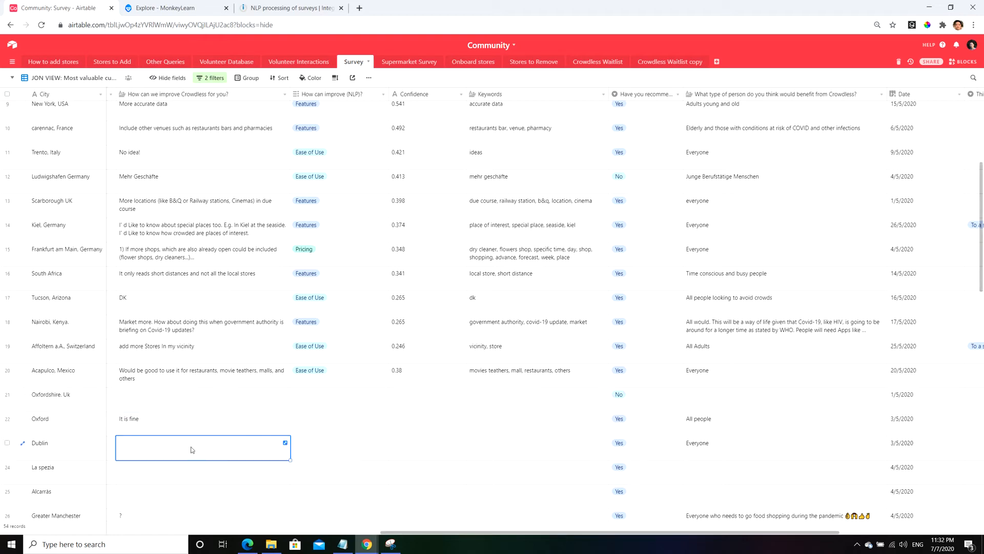
click(185, 472)
click(188, 494)
scroll(185, 455, down, 1)
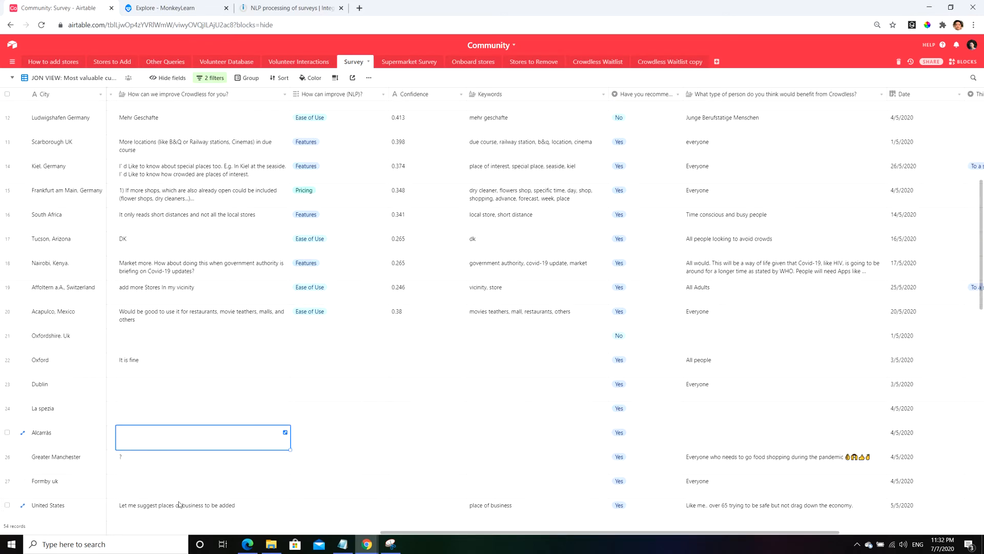
scroll(190, 445, up, 1)
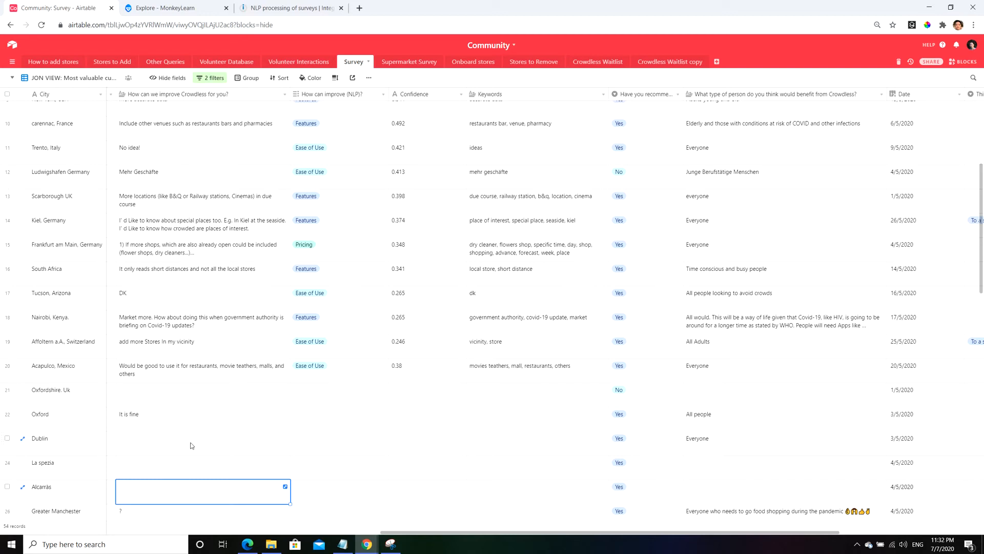
scroll(191, 445, up, 1)
click(188, 386)
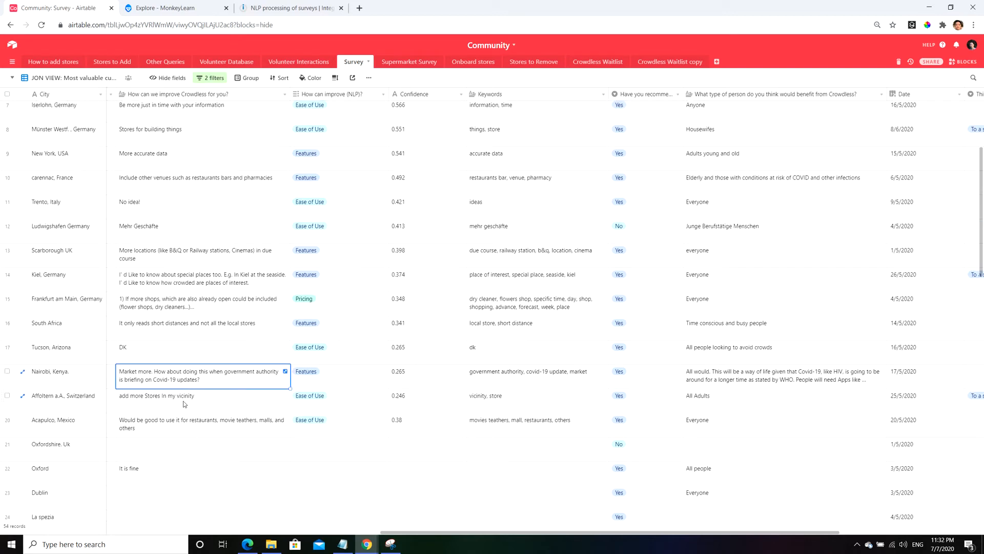
click(197, 7)
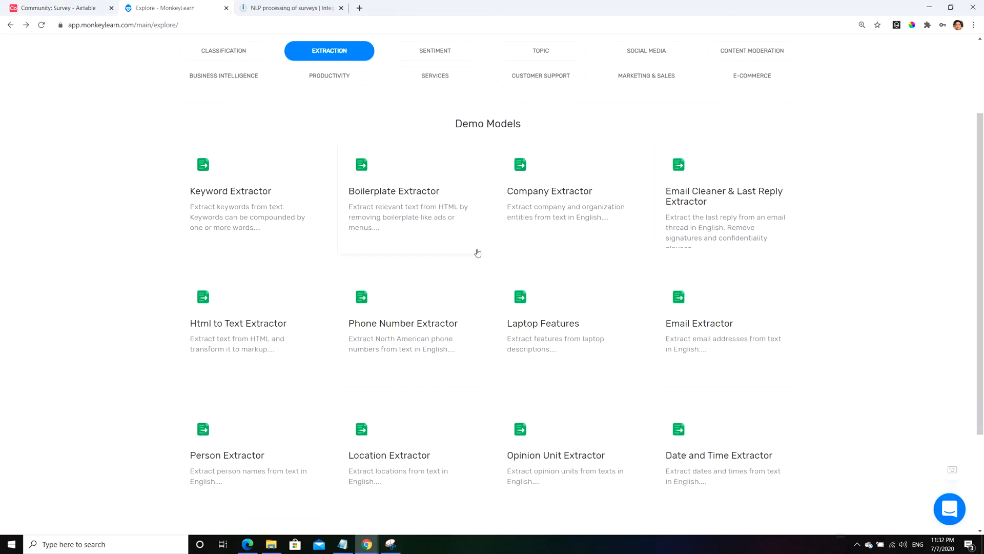
click(308, 7)
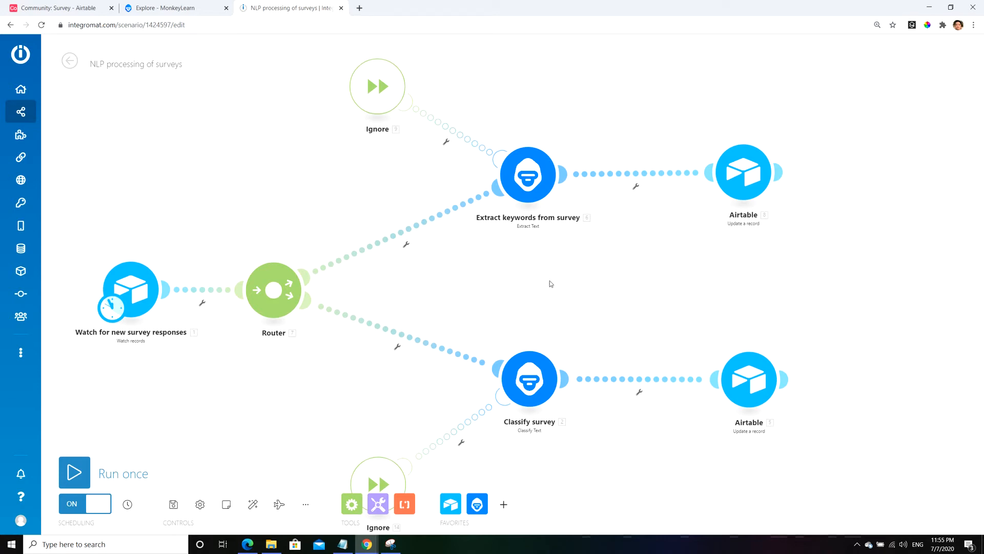
- Inspect the "How can improve (NLP)?" and Confidence columns in Airtable, and return to the Integromat scenario
click(84, 11)
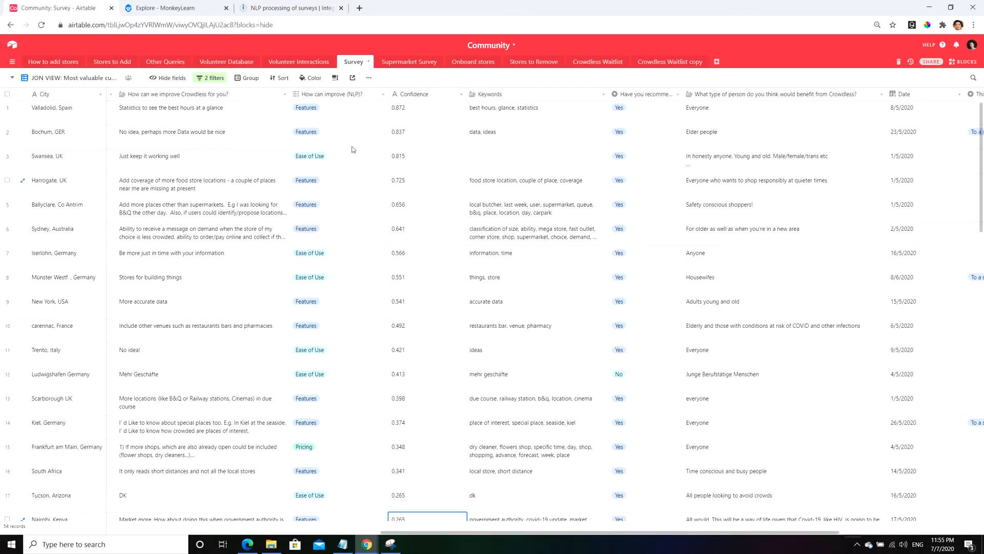
click(343, 120)
click(424, 114)
click(170, 9)
click(310, 14)
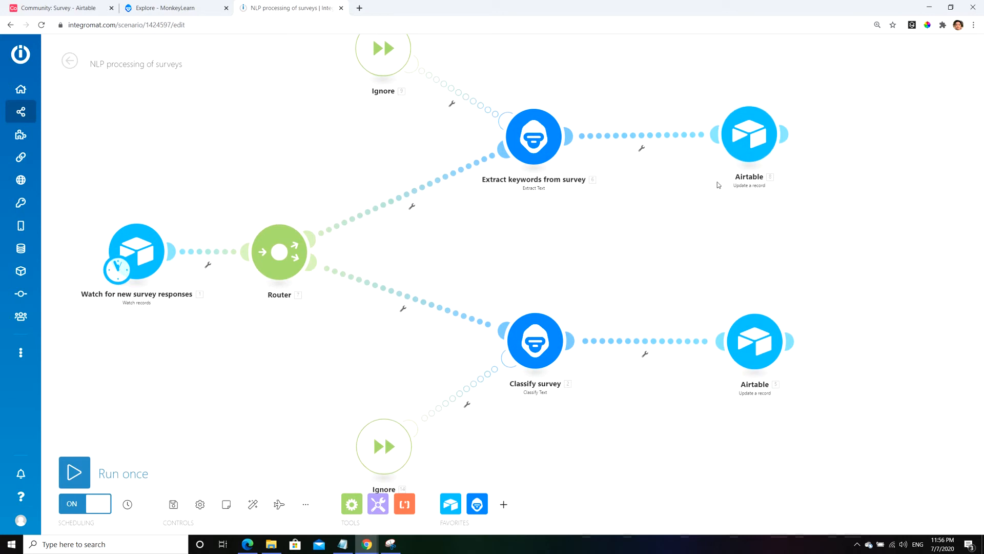
- Search the Airtable modules for "update" to locate Update a record
click(451, 503)
text(update)
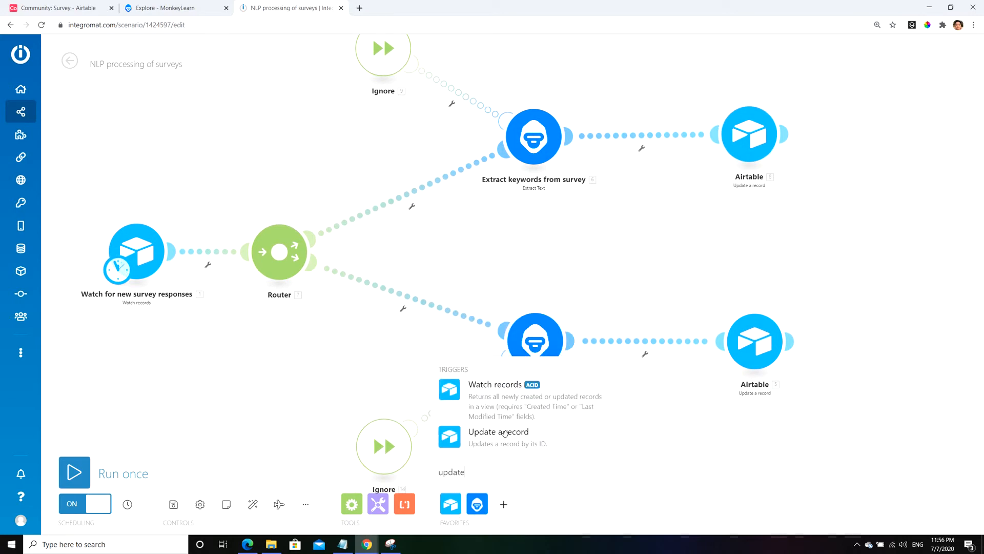
click(656, 245)
- Open the Airtable module following Extract keywords from survey and review its Record Id and Keywords mappings
click(738, 129)
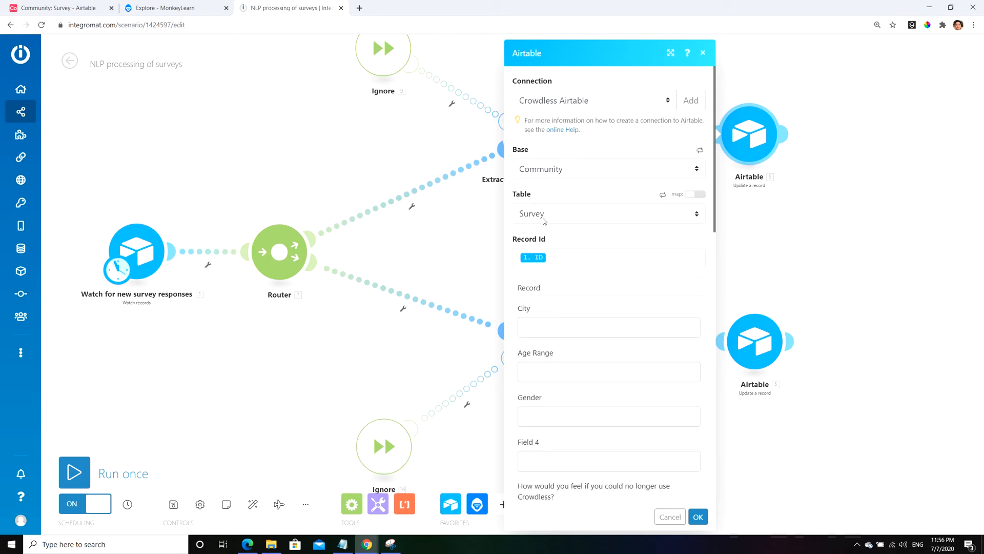
click(572, 256)
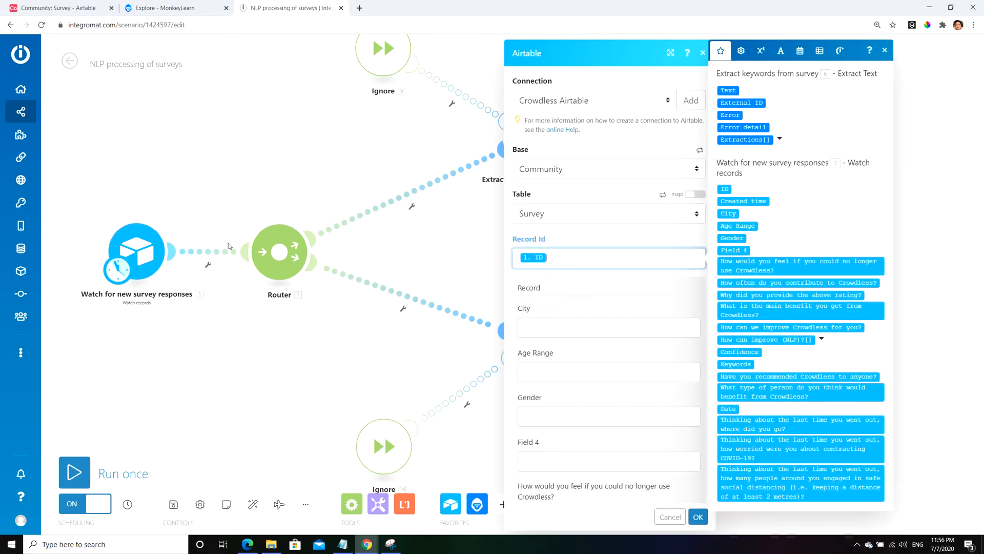
drag(91, 340, 108, 384)
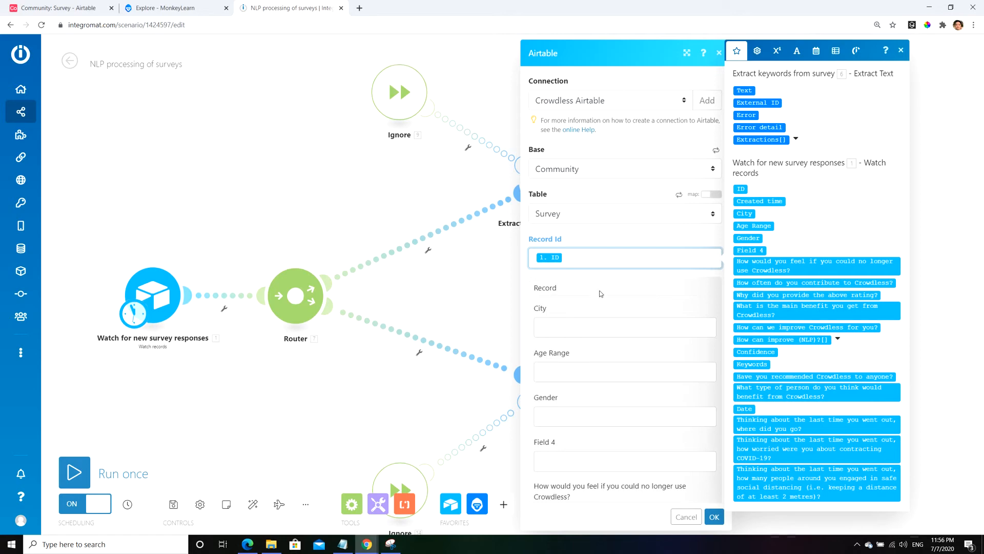
scroll(587, 303, down, 2)
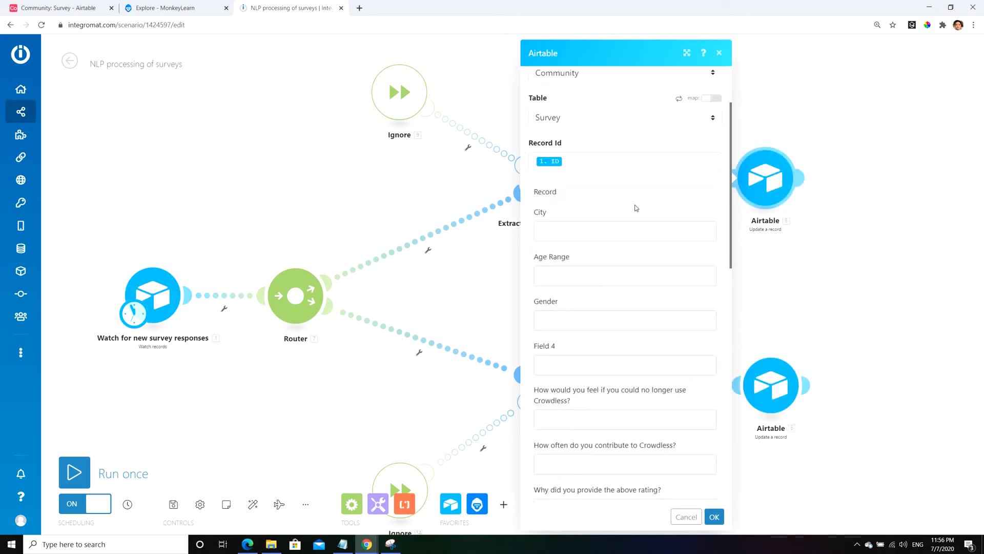
scroll(615, 213, down, 10)
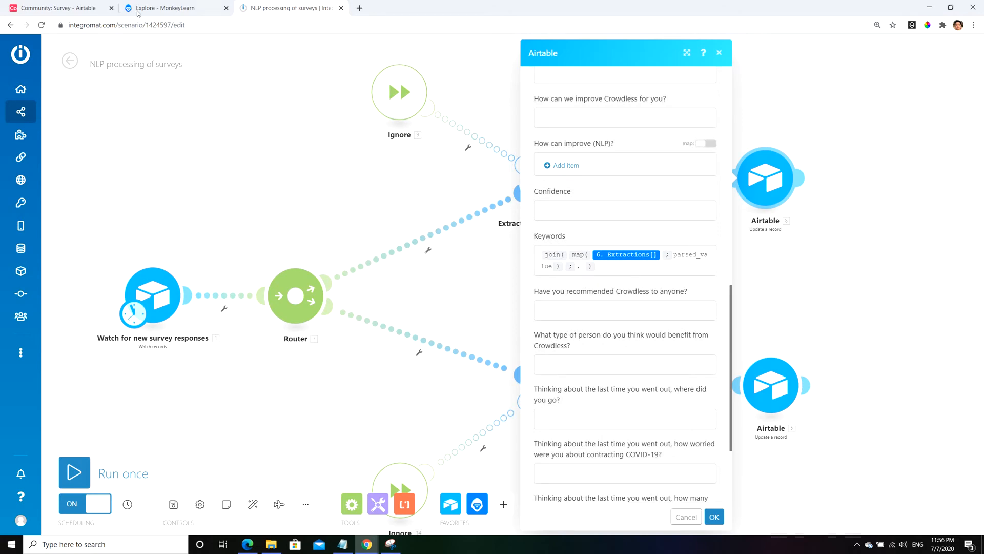
- Compare the module's Keywords mapping with the Keywords column of the Airtable Survey table
click(72, 10)
click(509, 118)
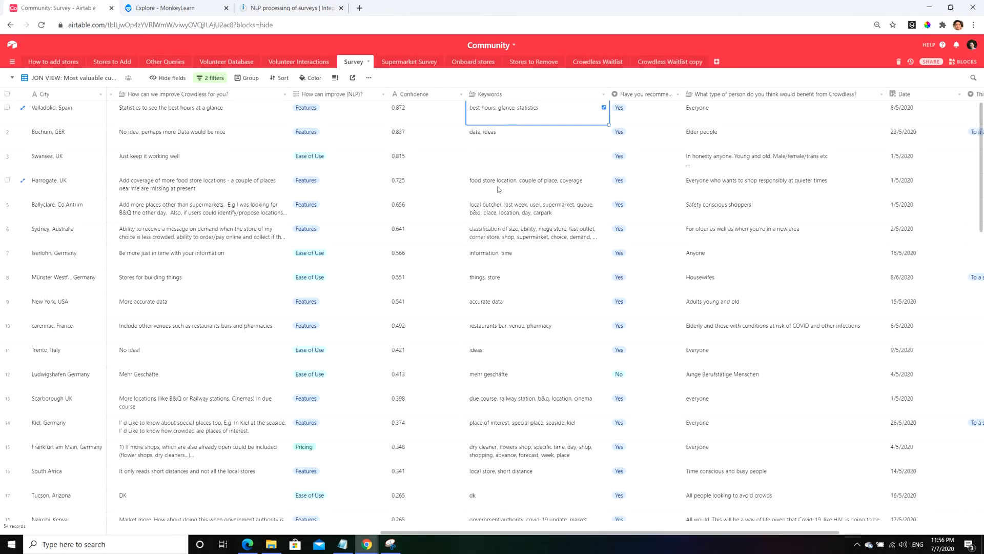
click(290, 7)
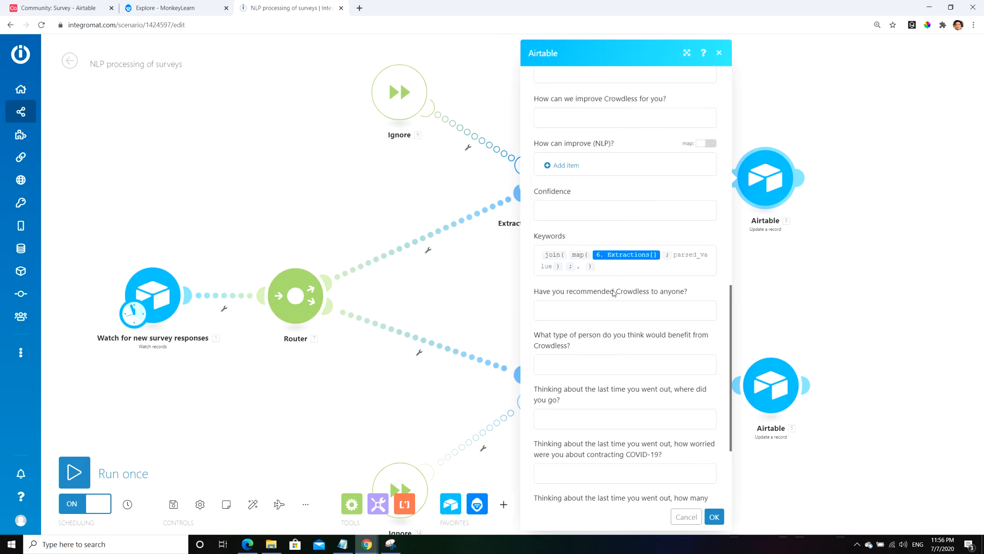
- Insert empty join and map array functions on a new line below the existing expression in the Keywords mapping
click(640, 273)
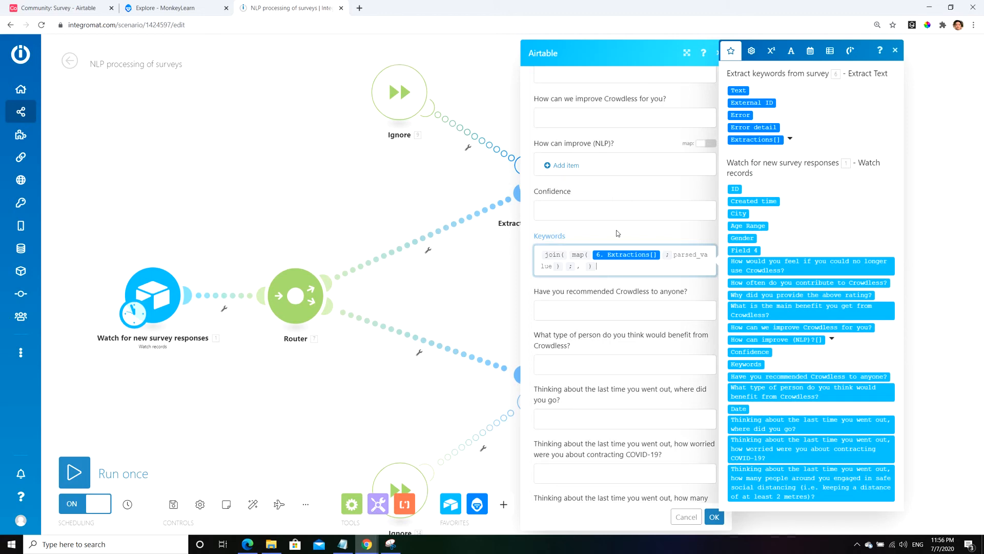
key(Return)
key(Return)
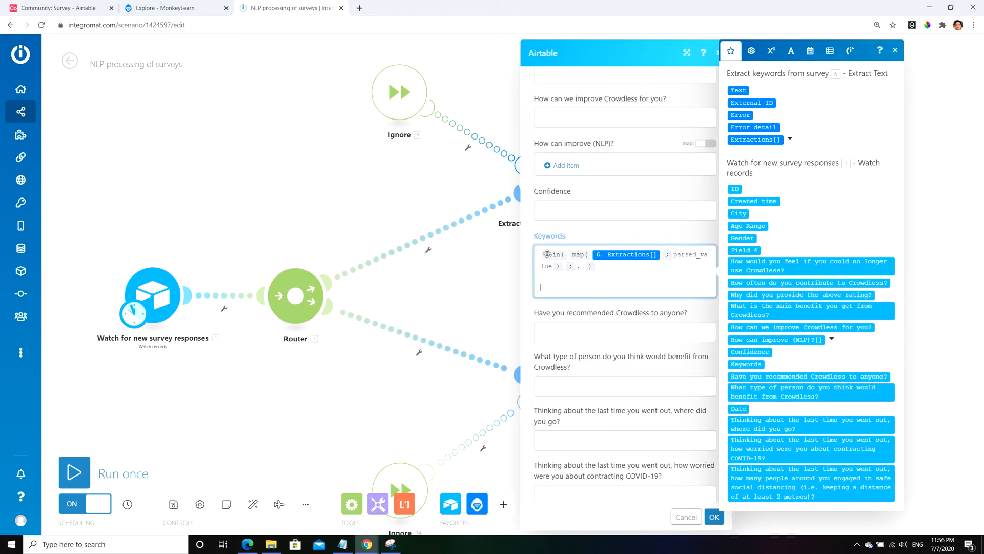
mouse_move(582, 255)
click(830, 51)
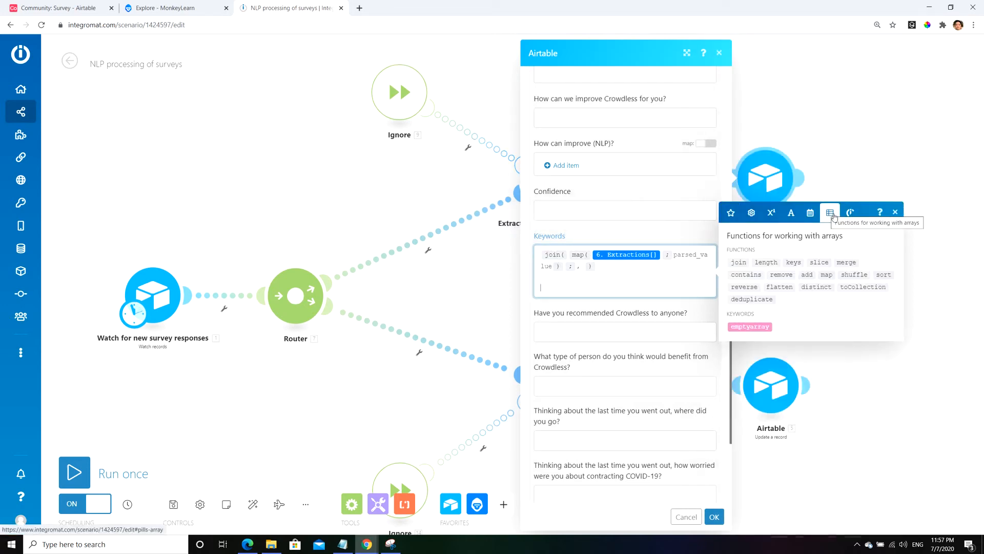
click(738, 262)
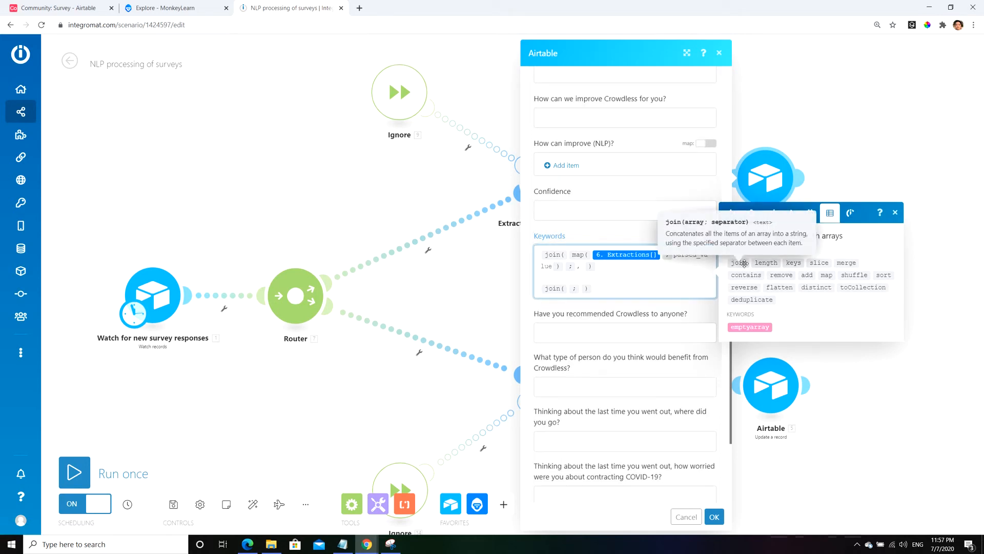
click(826, 276)
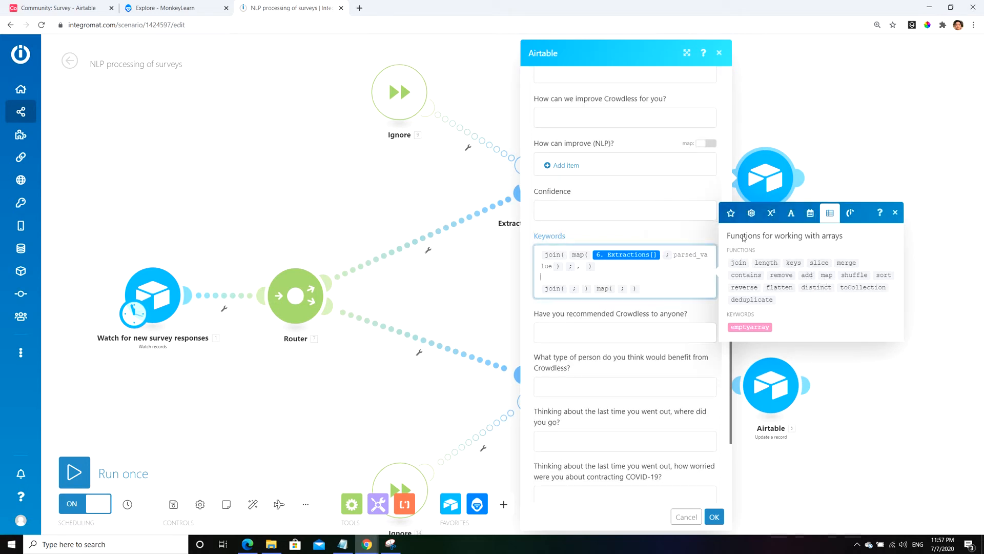
- Examine the subfields of Extractions[], check the Keywords column in Airtable, and read the map function's help in Integromat
click(731, 213)
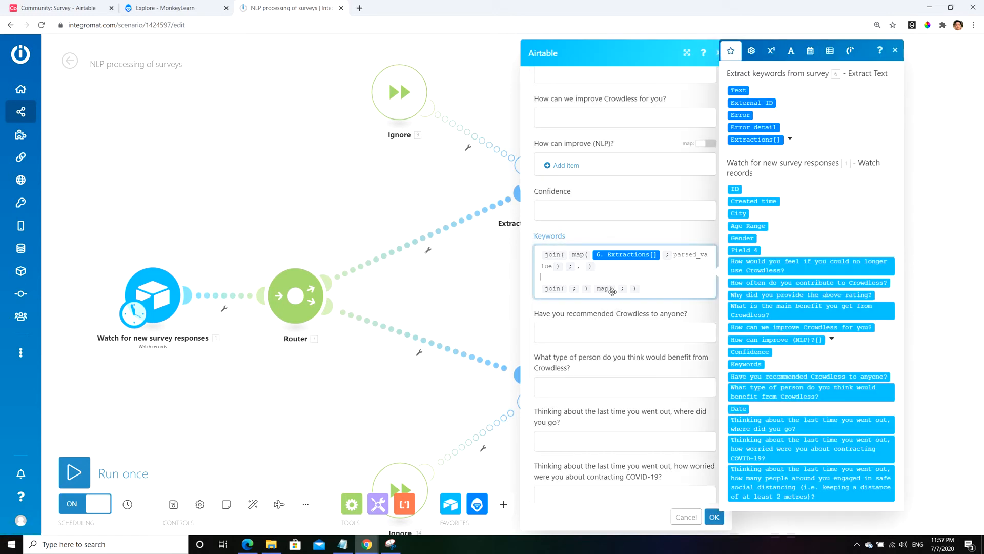
click(790, 140)
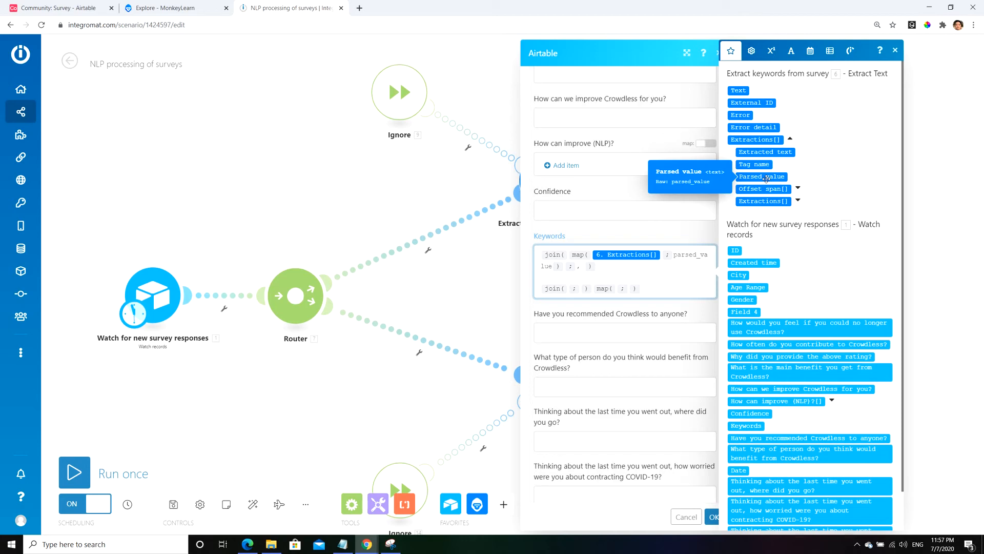
click(169, 8)
click(82, 11)
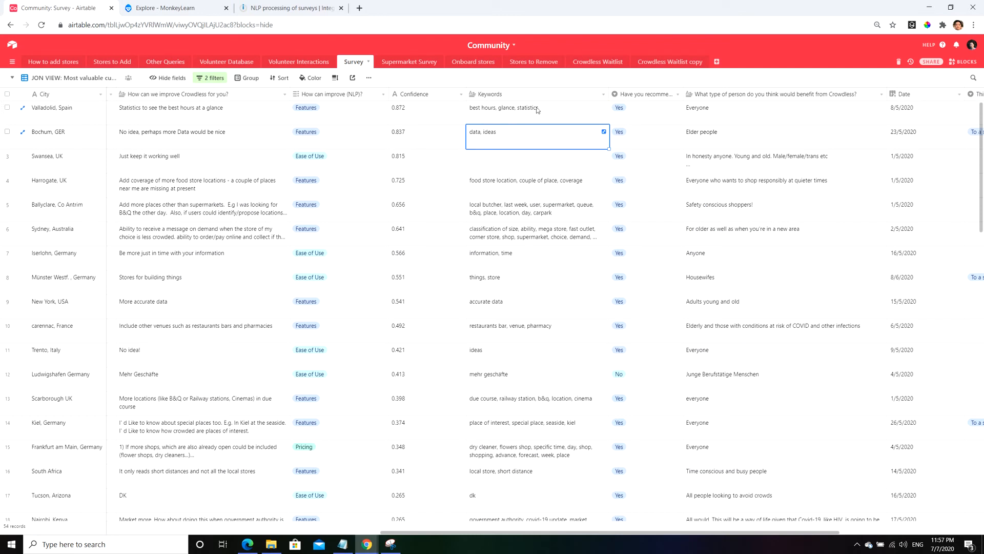
click(290, 12)
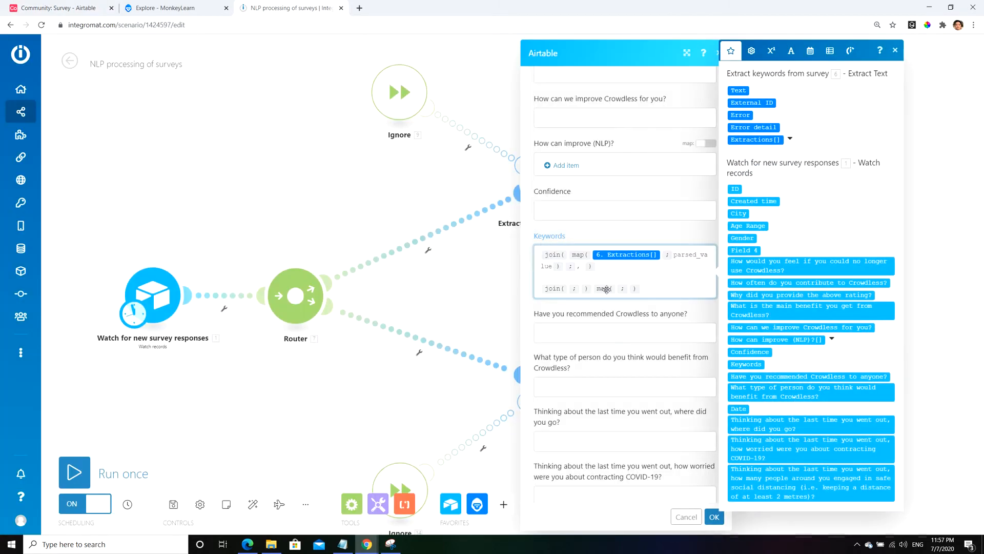
mouse_move(607, 290)
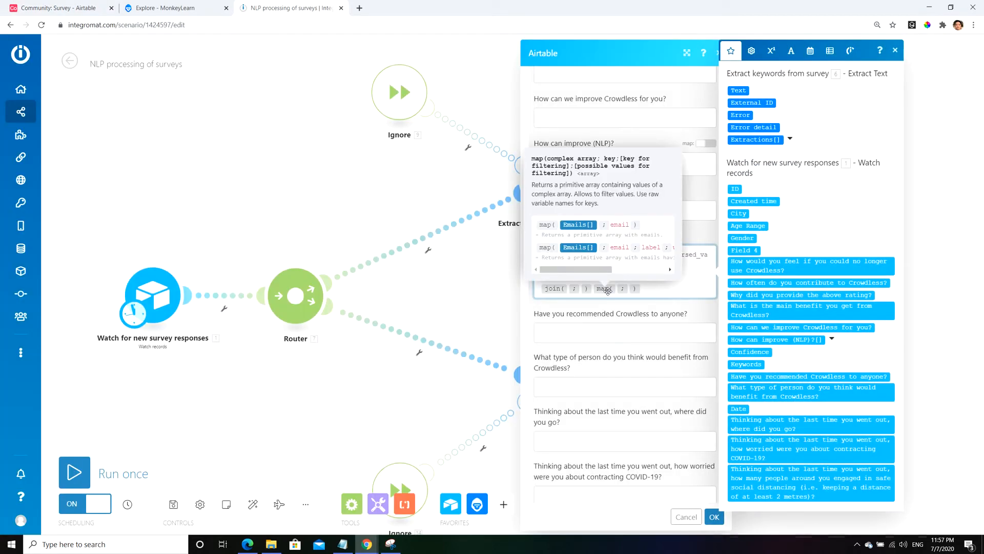
- Separate the map function onto its own line in the Keywords mapping and fill it with Extractions[] and the key parsed_value
click(790, 138)
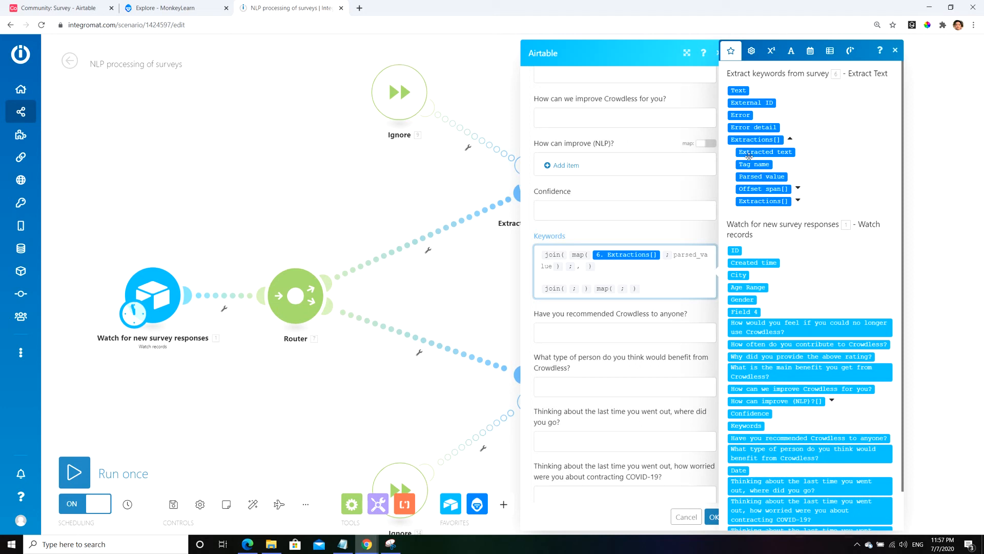
mouse_move(791, 150)
mouse_move(573, 255)
key(Return)
key(Return)
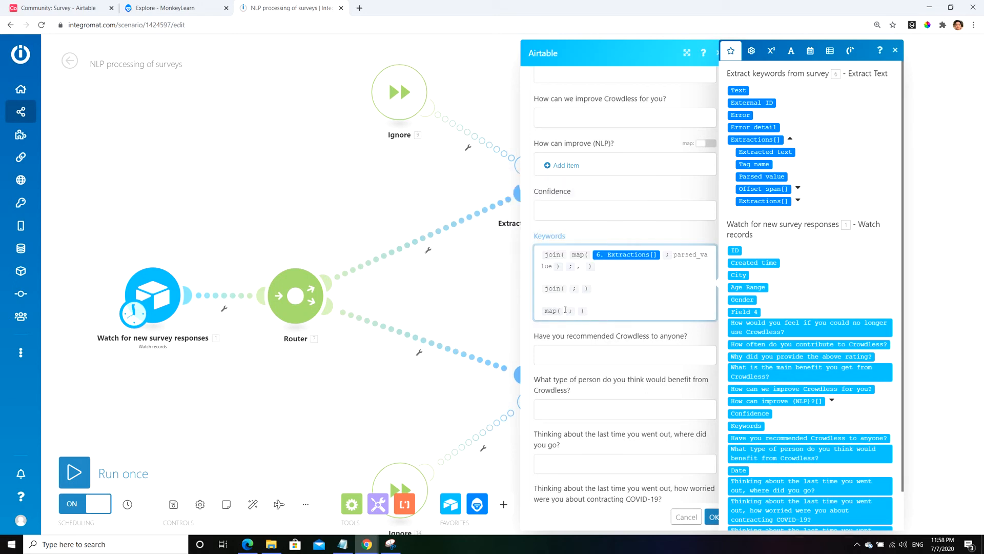
click(762, 141)
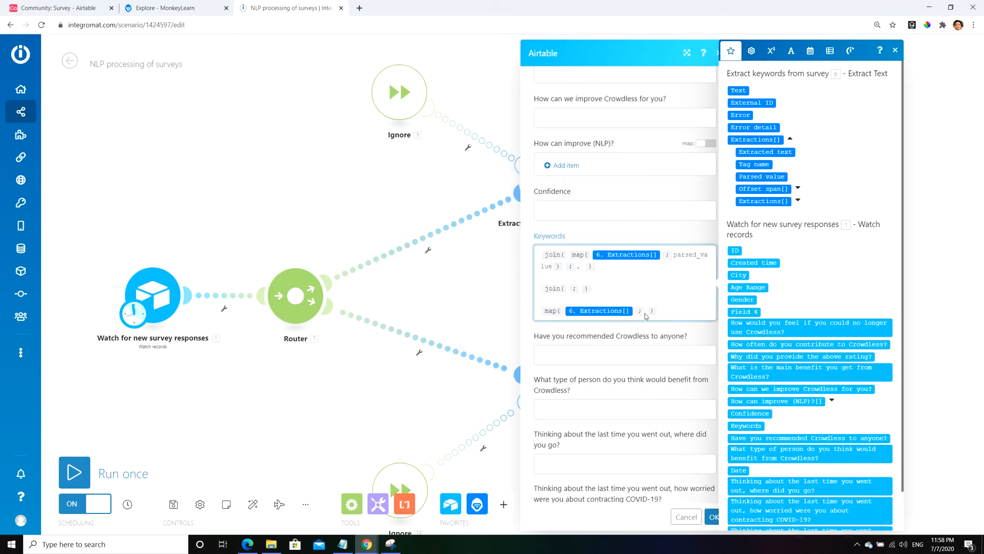
click(646, 312)
text(parsed_value)
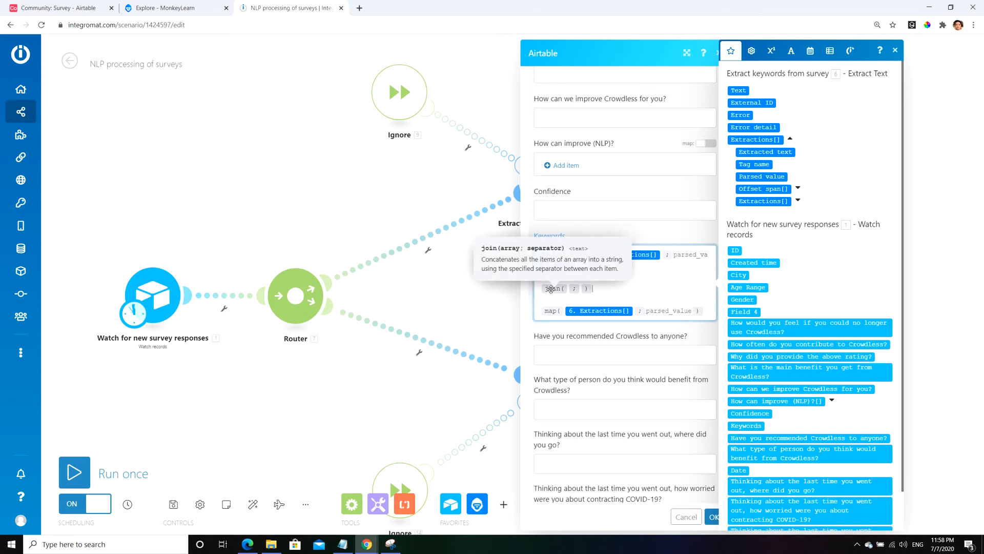
- Nest the map expression inside the empty join, check Airtable's Keywords column, and try a comma and a | as the join separator
drag(551, 310, 573, 288)
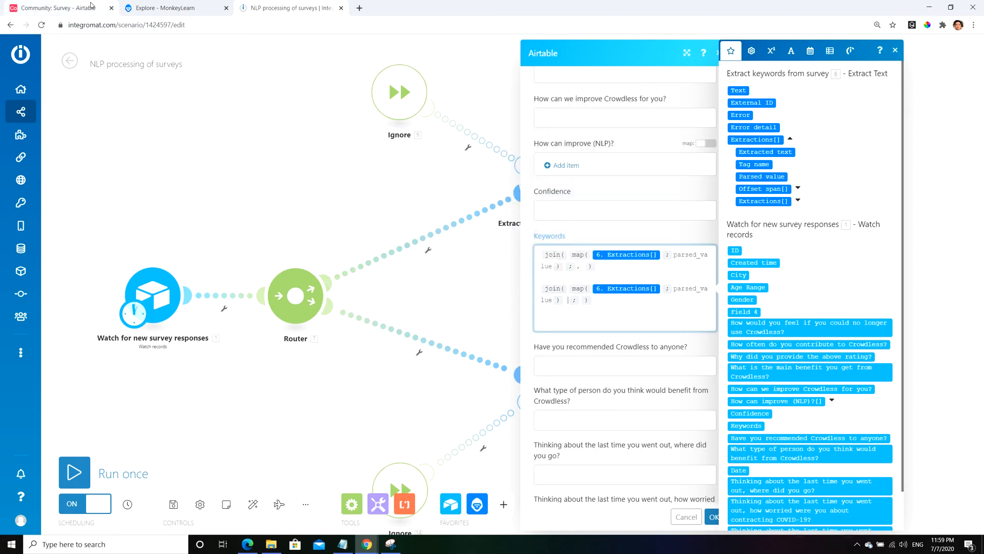
click(65, 8)
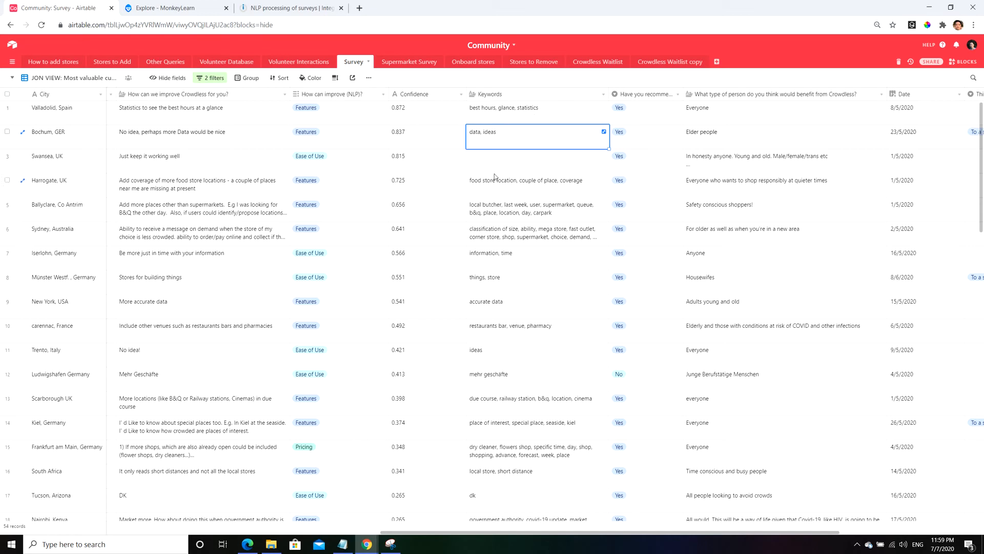
click(265, 11)
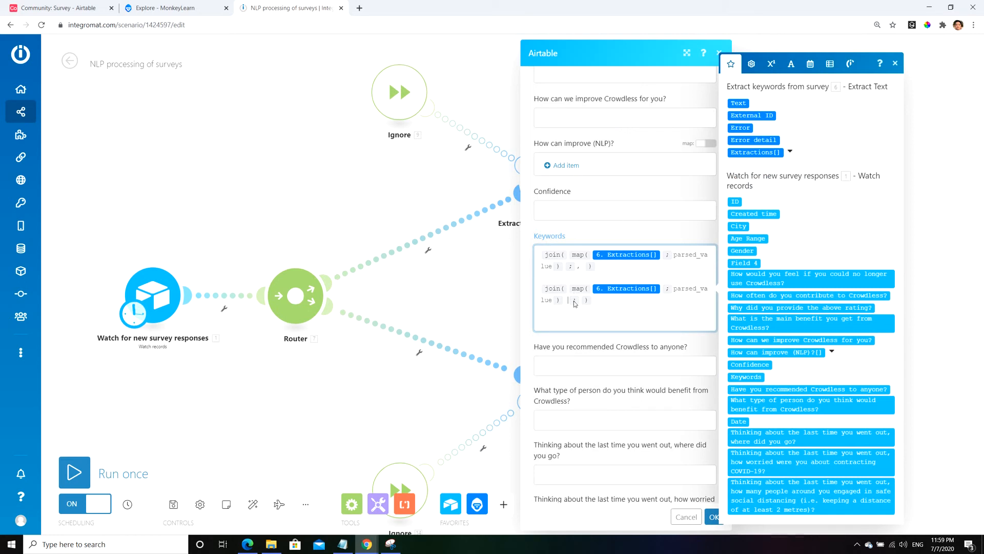
key(BackSpace)
click(77, 8)
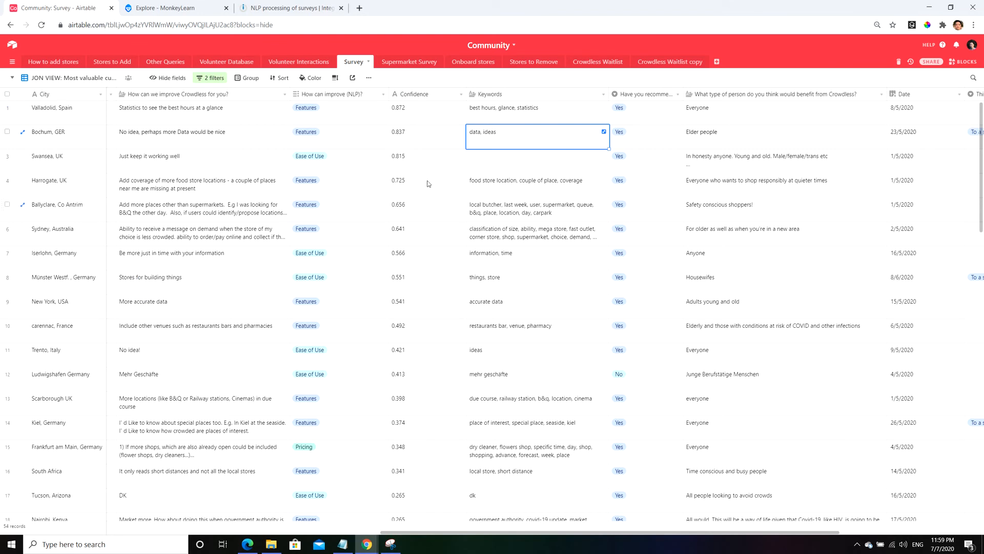
click(277, 11)
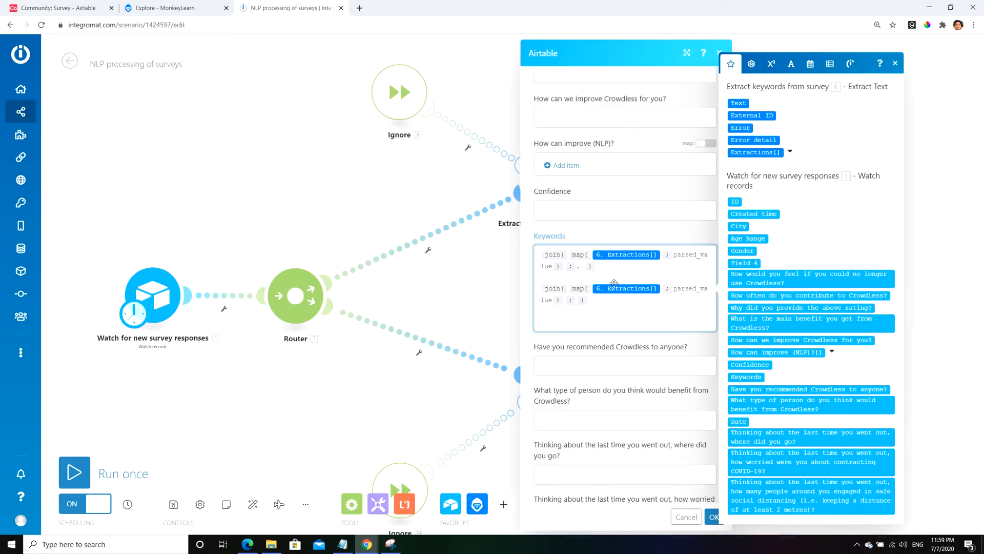
text(,)
mouse_move(576, 288)
key(BackSpace)
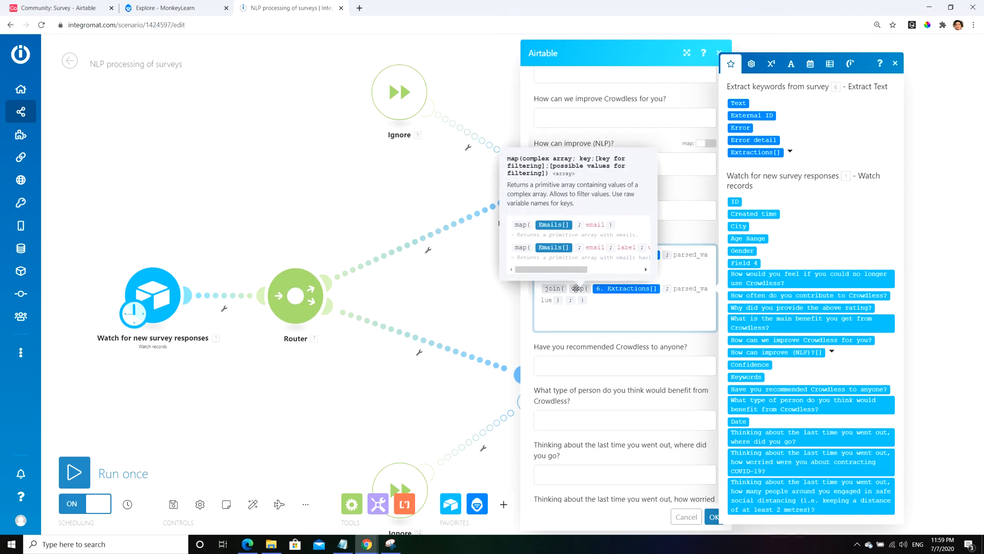
text(|)
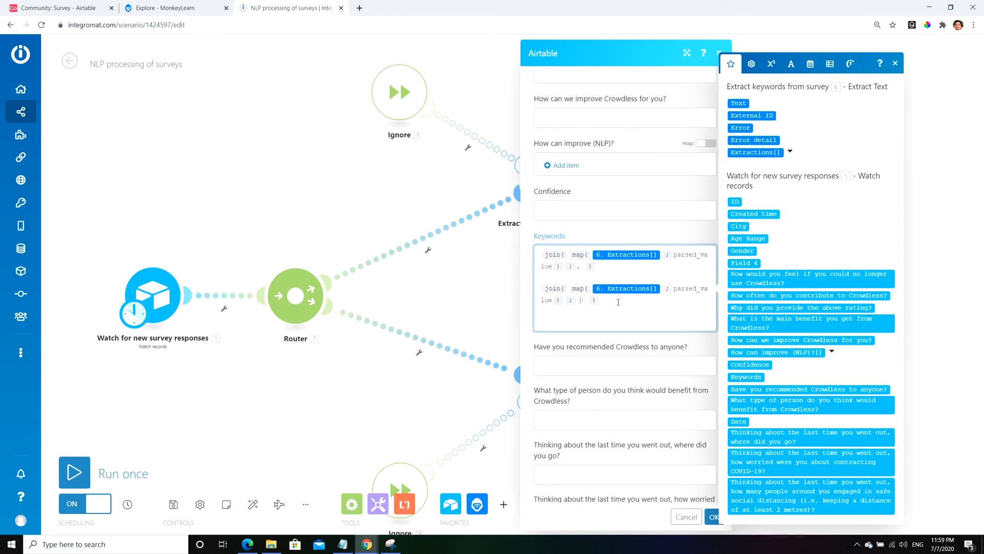
- Delete the second join expression from the Keywords mapping, keeping the original one, and save the module's settings
drag(618, 301, 552, 280)
key(BackSpace)
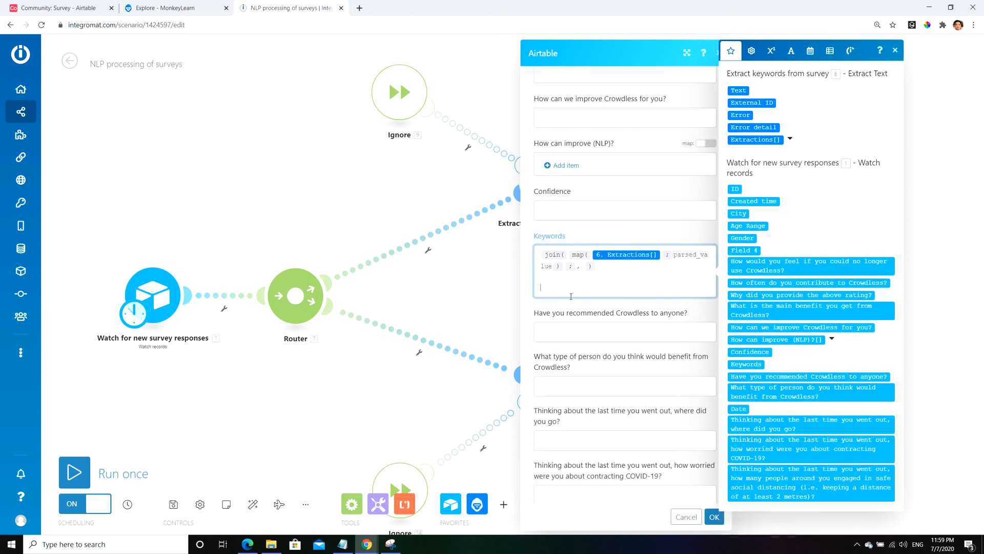
click(714, 517)
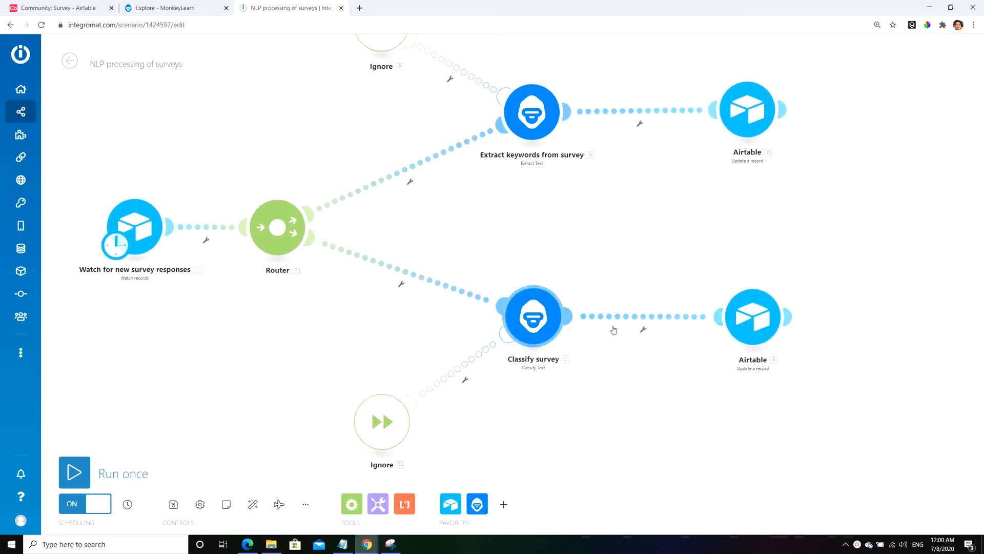
- Open the Airtable module following Classify survey and compare its How can improve (NLP)? and Confidence mappings with the Survey table's columns
click(750, 323)
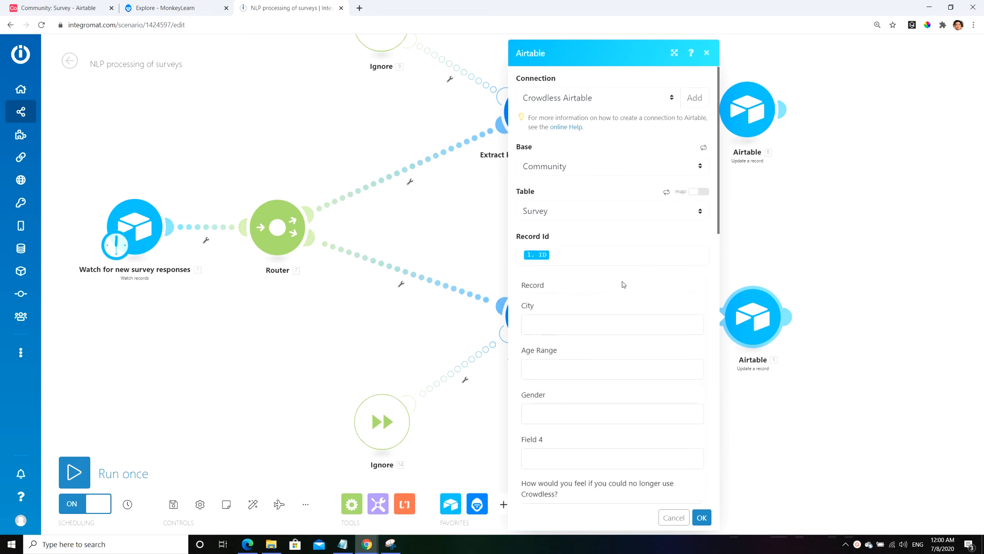
scroll(624, 282, down, 10)
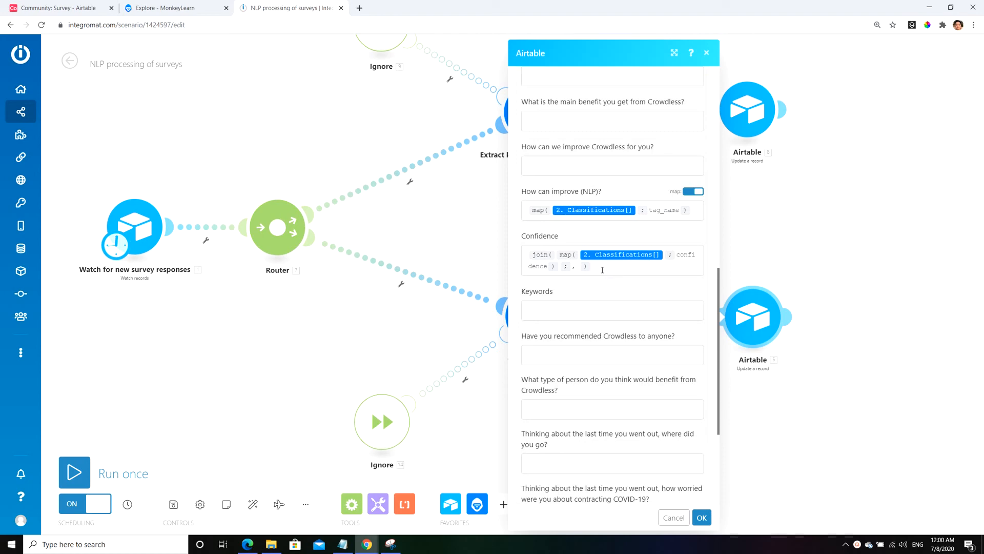
click(152, 9)
click(279, 8)
click(57, 12)
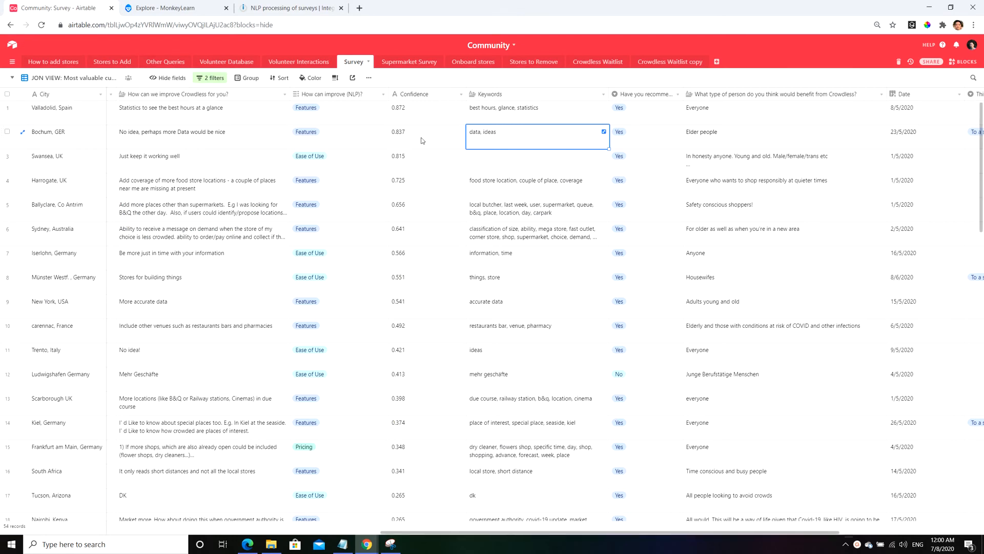
click(424, 108)
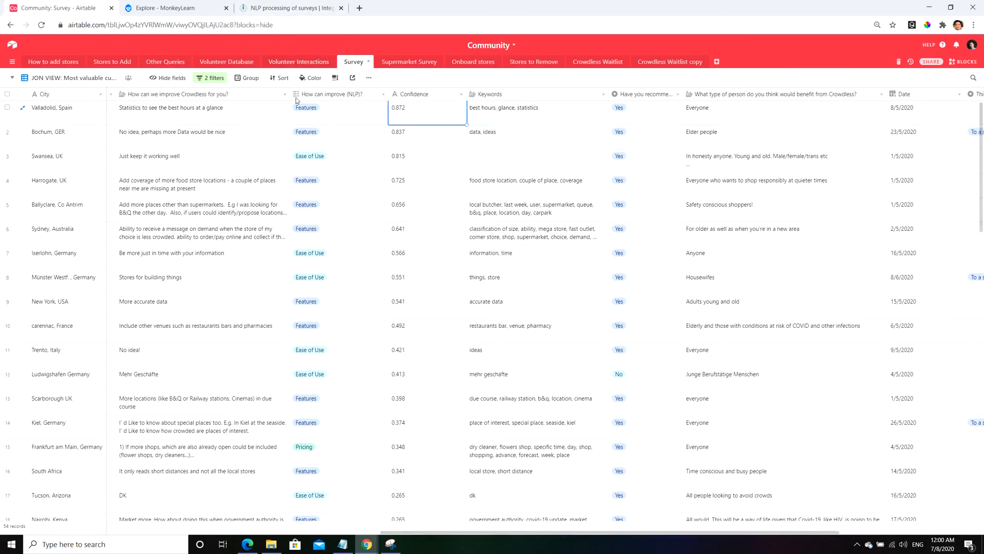
click(307, 10)
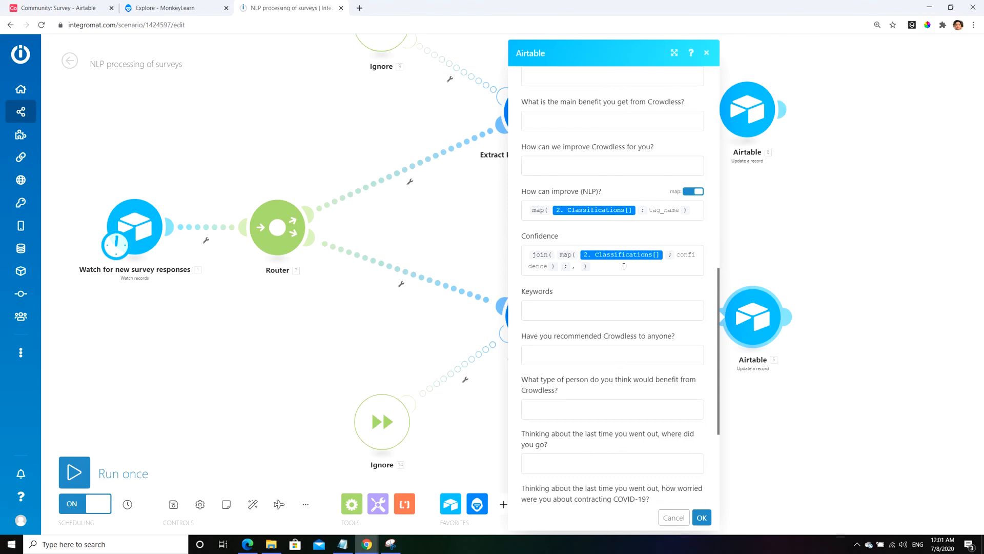
click(616, 261)
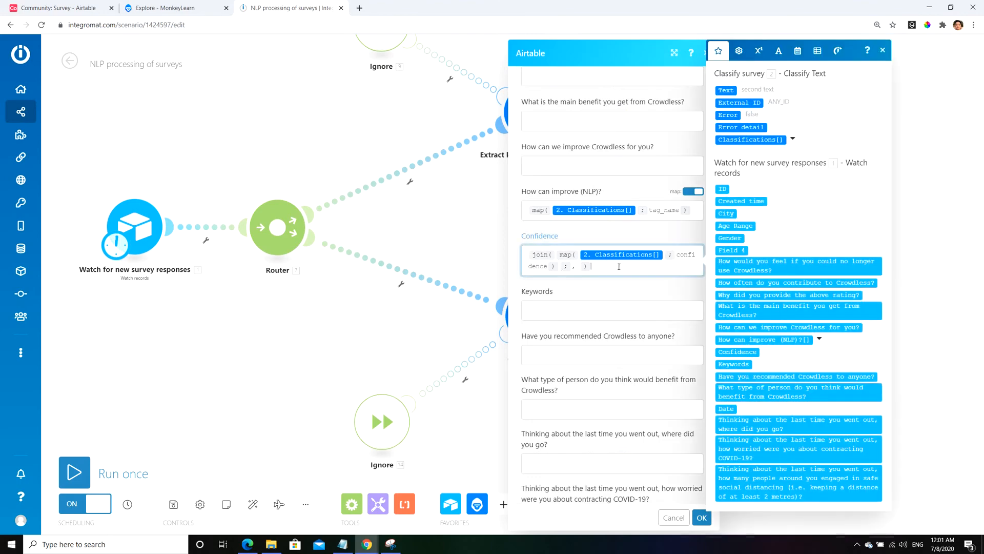
click(672, 210)
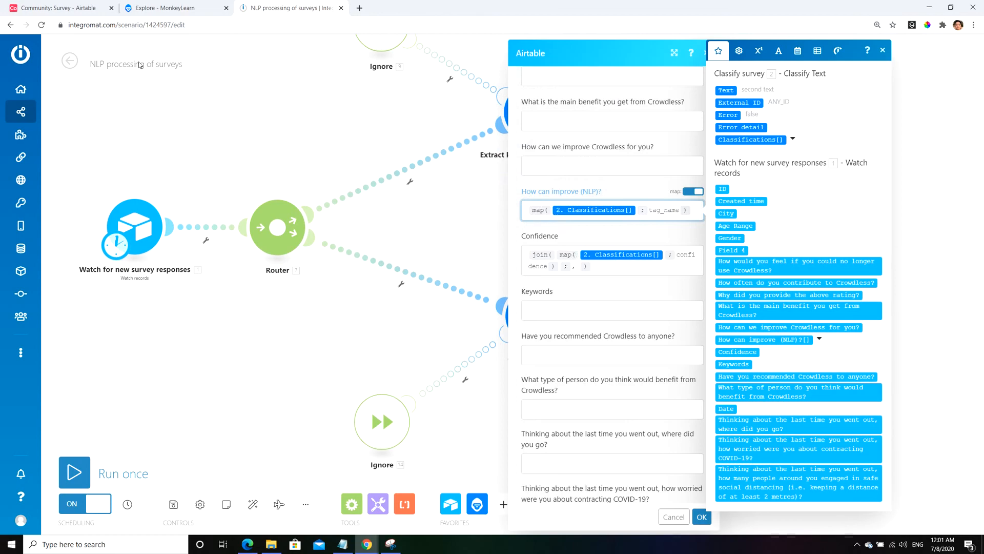
- Locate a record with multiple tags in the How can improve (NLP)? column of the Airtable Survey table and select its tag cell
click(49, 9)
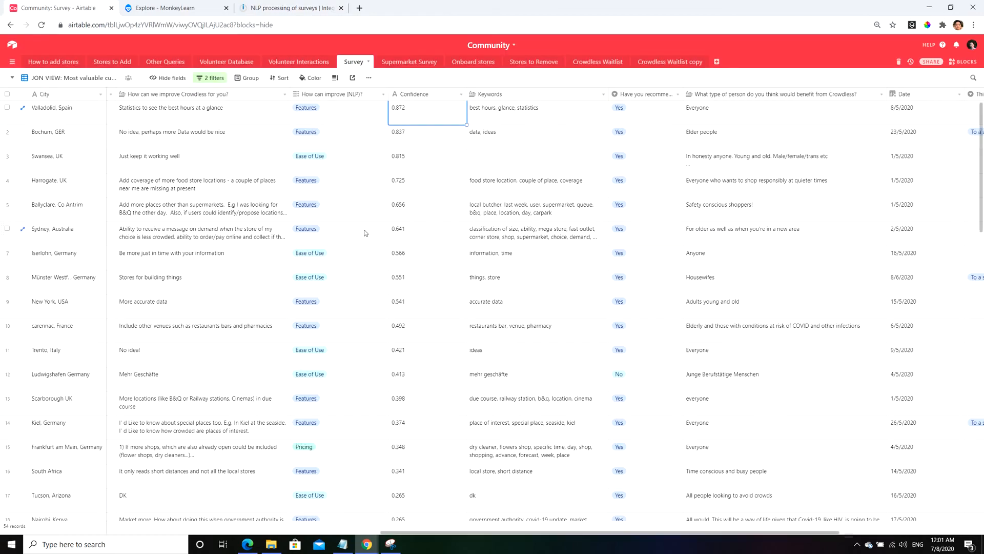
scroll(359, 156, down, 2)
scroll(383, 268, down, 15)
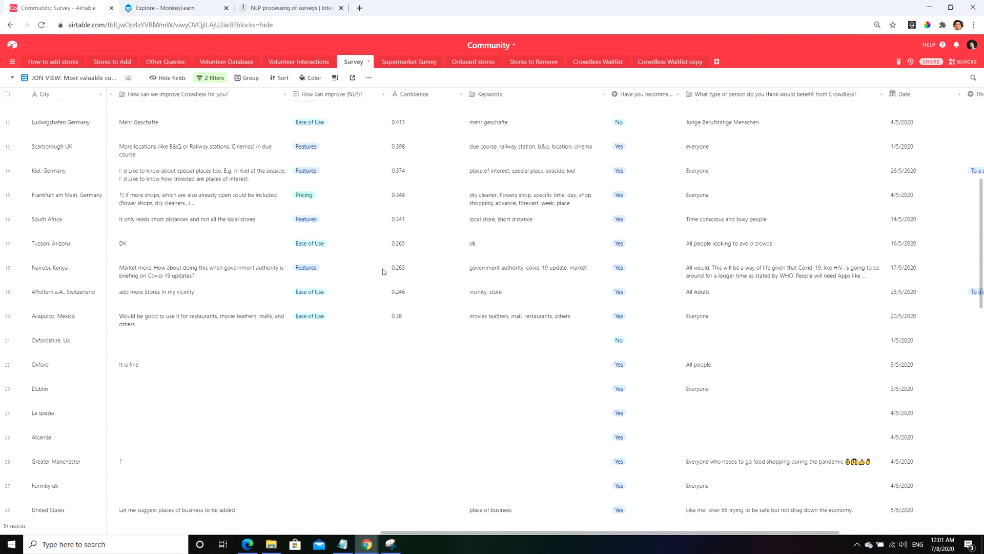
scroll(382, 271, down, 1)
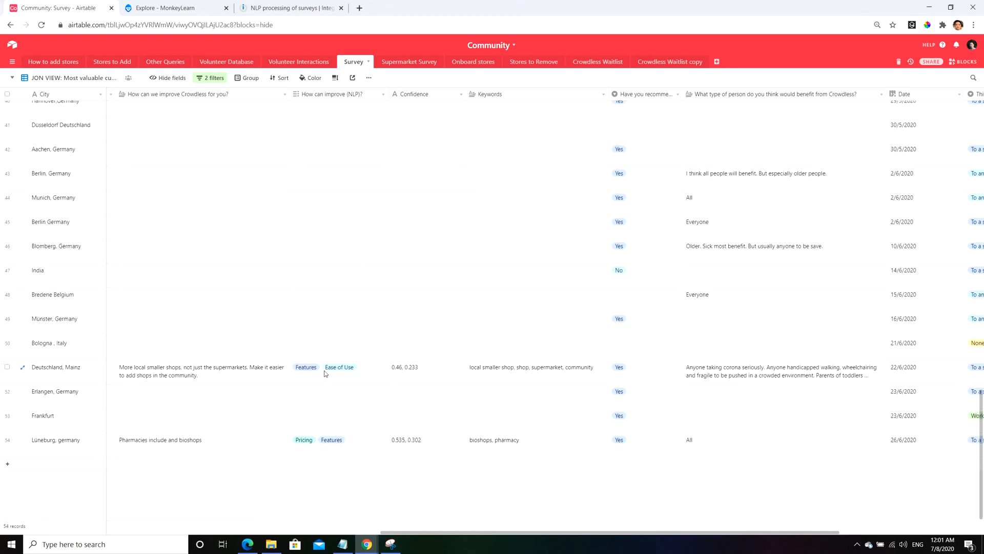
click(338, 372)
click(334, 349)
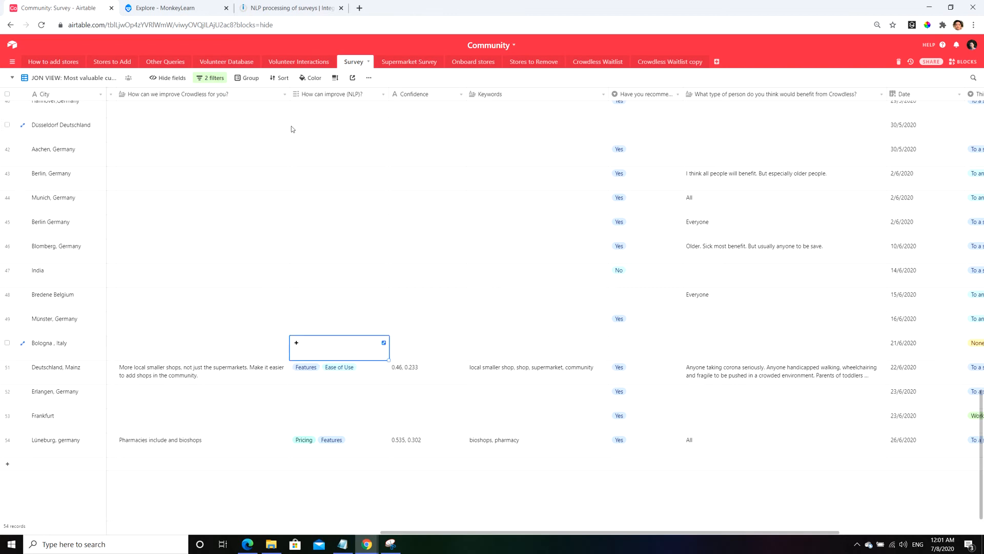
click(341, 376)
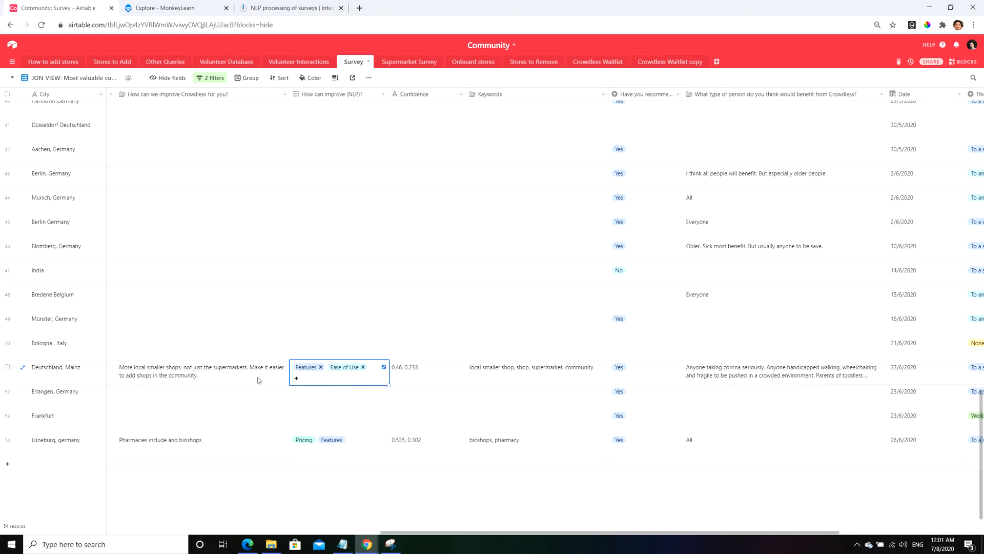
- Compare the Deutschland, Mainz record's answer about improving Crowdless with its tags in the How can improve (NLP)? column
click(259, 380)
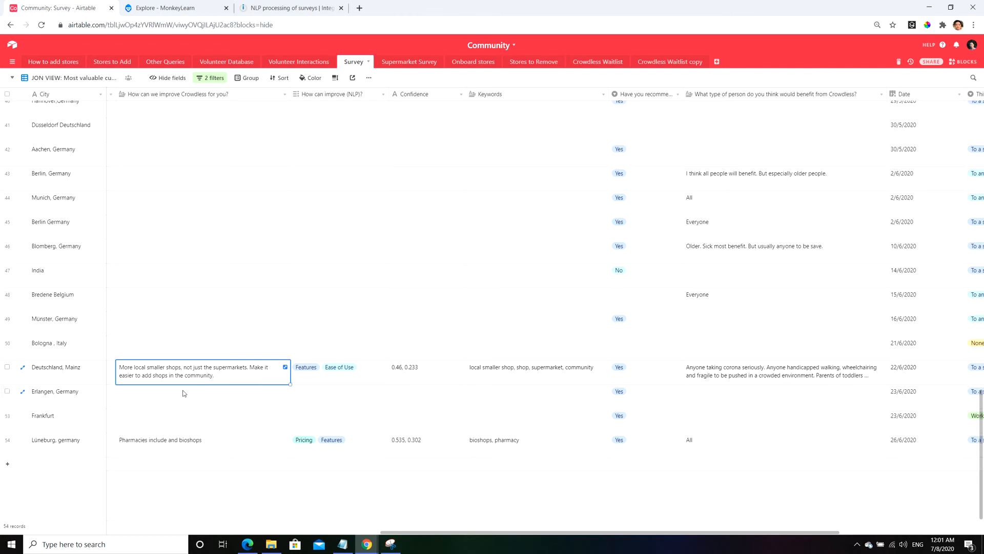
click(201, 342)
click(350, 340)
click(358, 378)
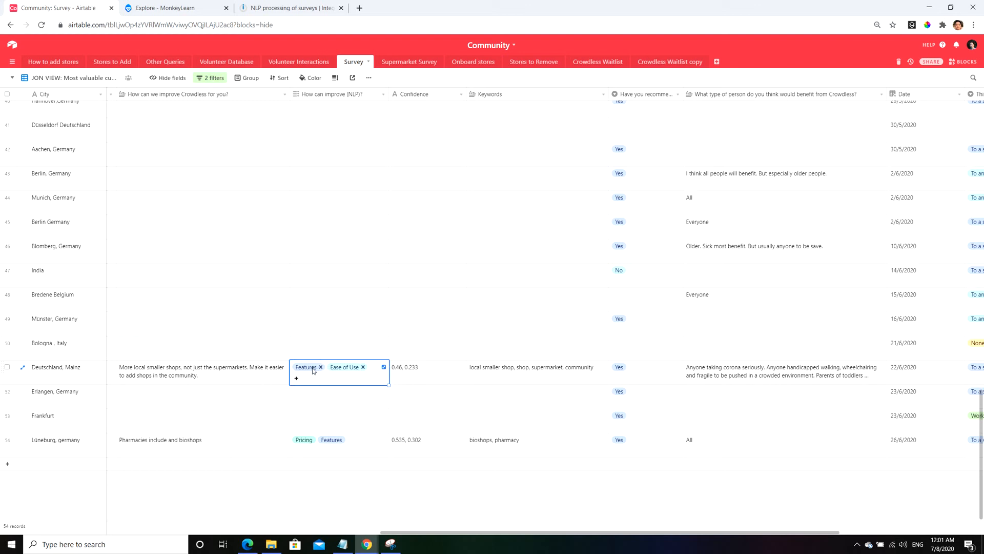
click(205, 371)
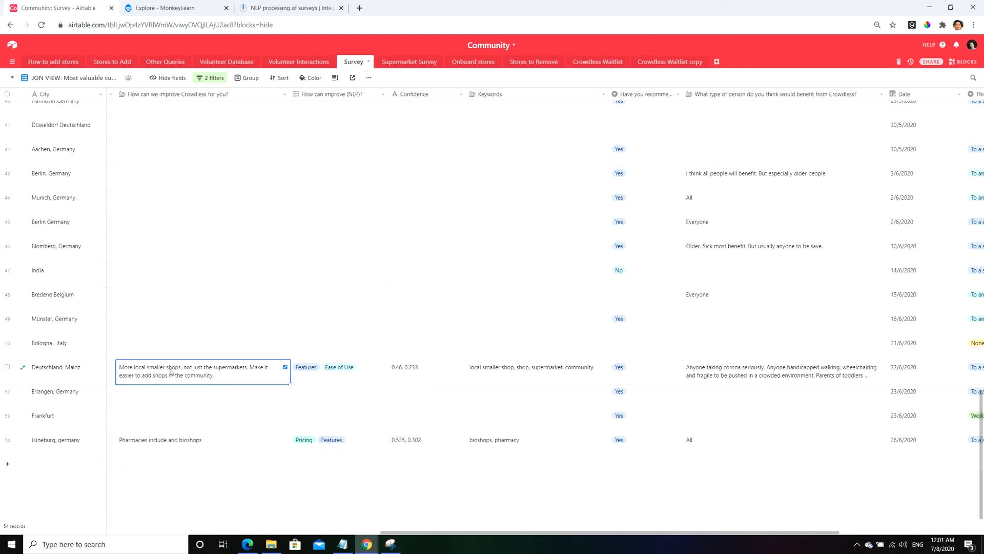
key(Up)
click(346, 370)
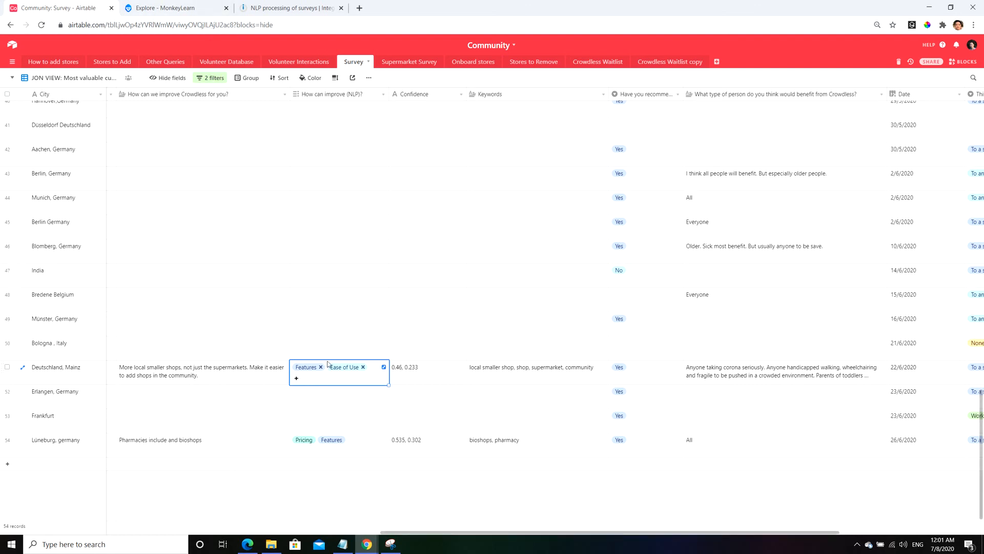
- Compare Integromat's How can improve (NLP)? and Confidence mappings with the multi-select tags of the Deutschland, Mainz record in Airtable
click(285, 10)
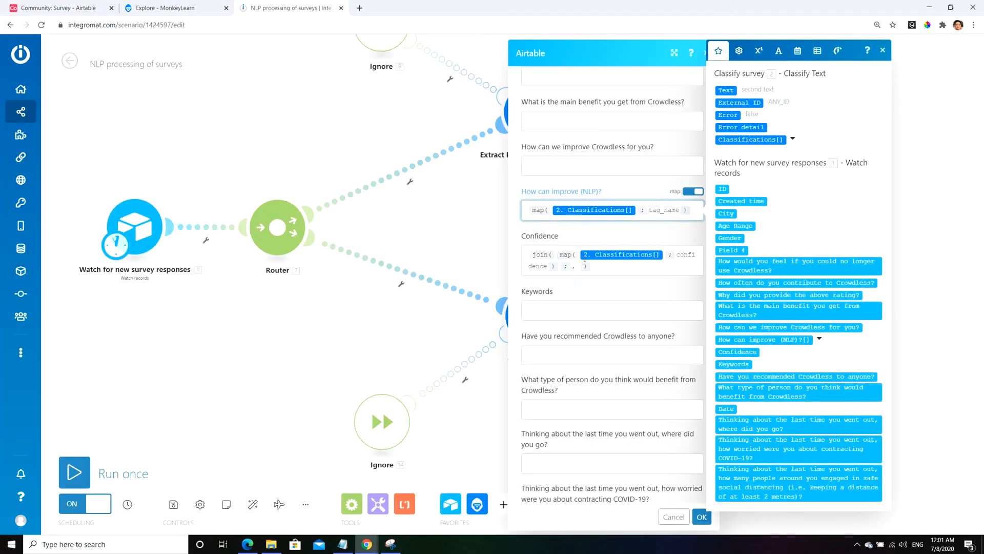
click(59, 8)
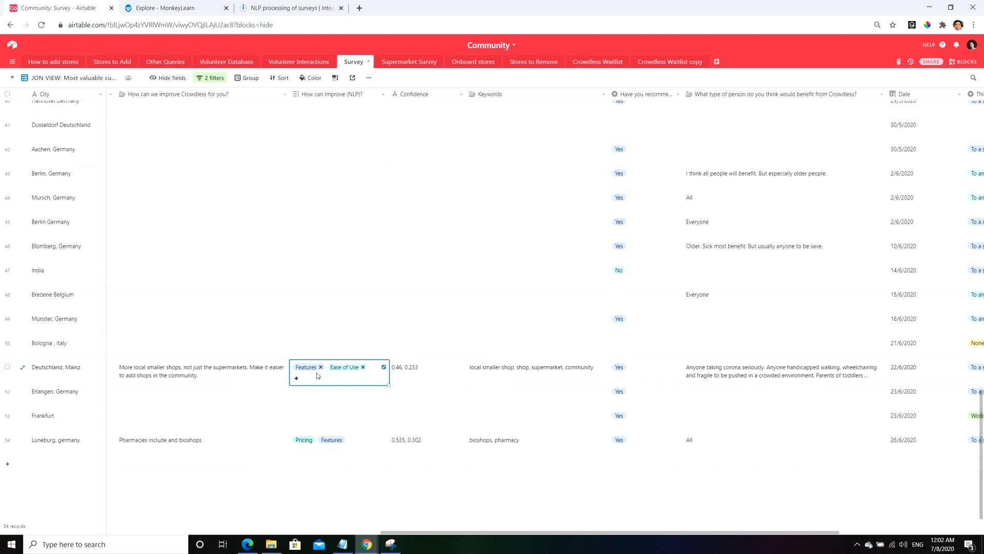
click(340, 349)
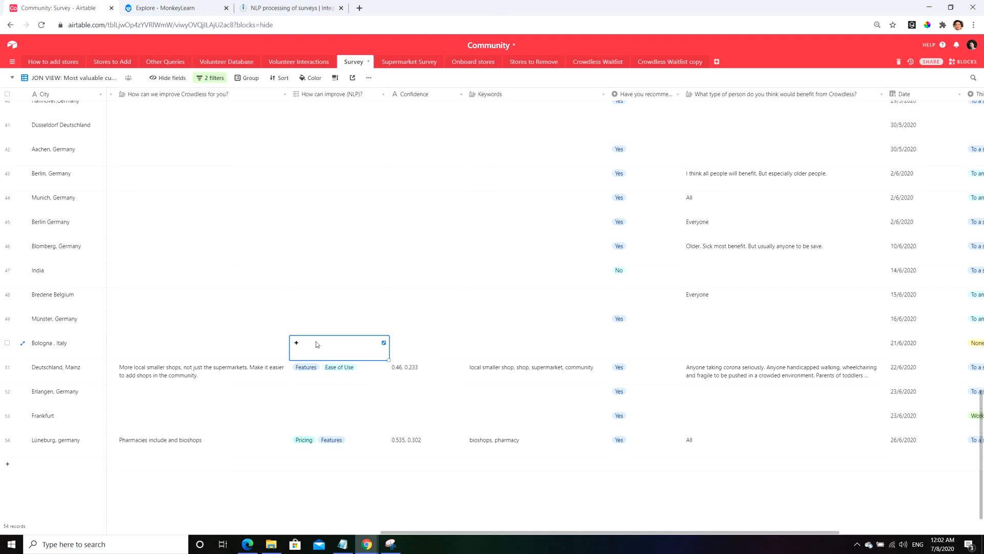
click(350, 378)
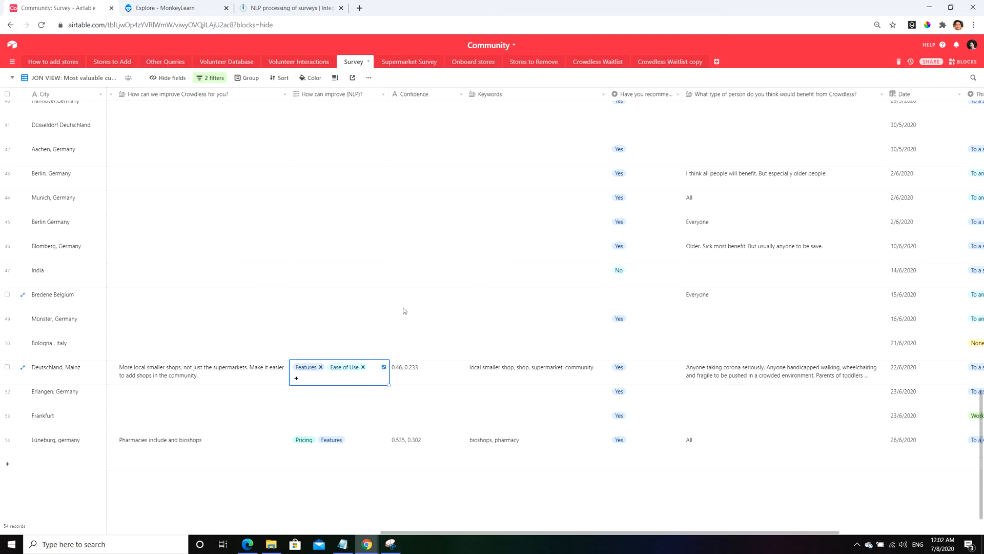
click(281, 5)
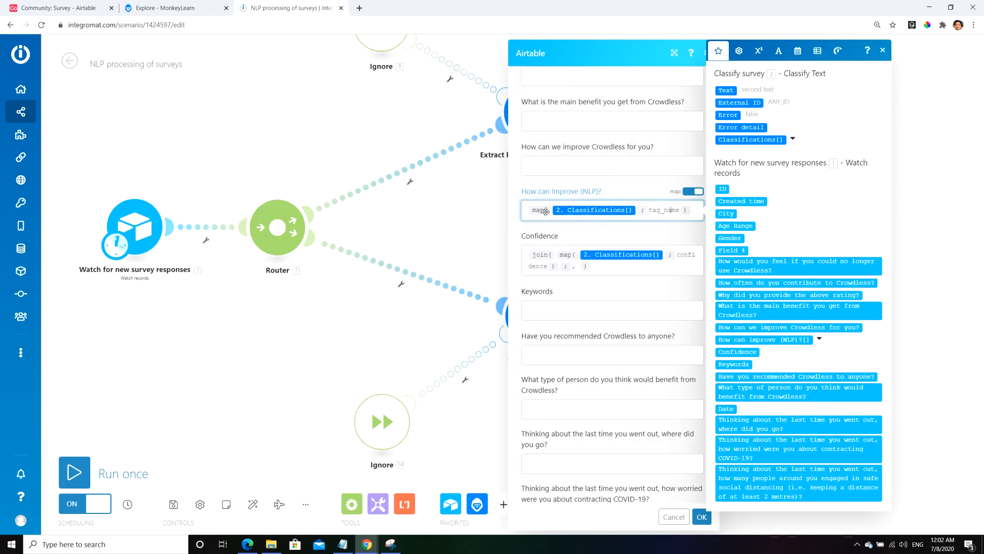
mouse_move(546, 211)
click(80, 7)
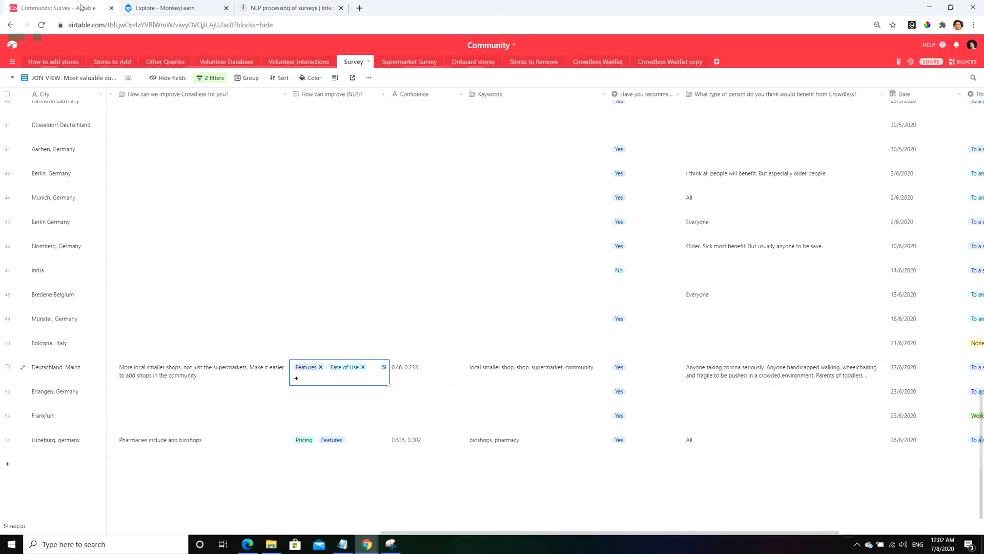
- Switch to the Integromat scenario and accept the Airtable module's field mappings
click(285, 8)
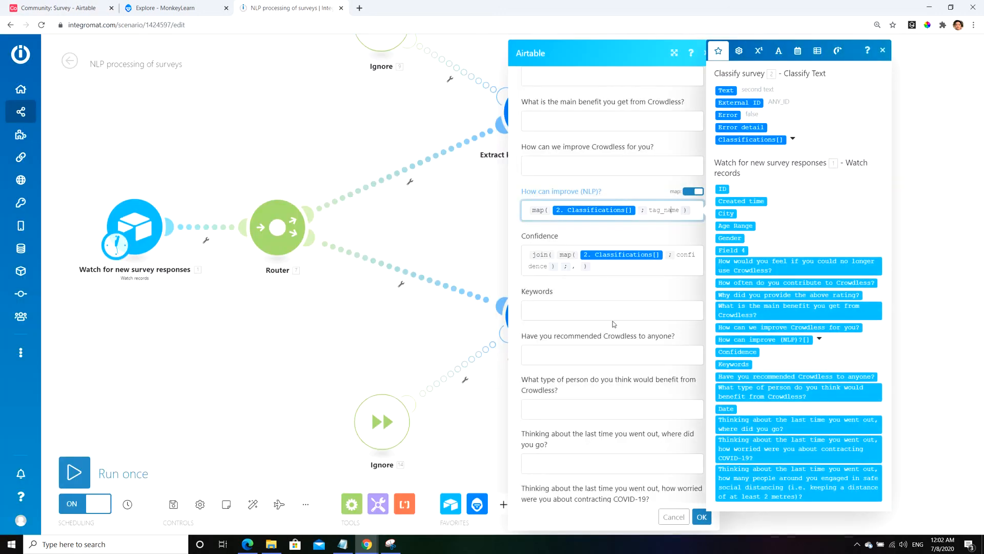
click(700, 516)
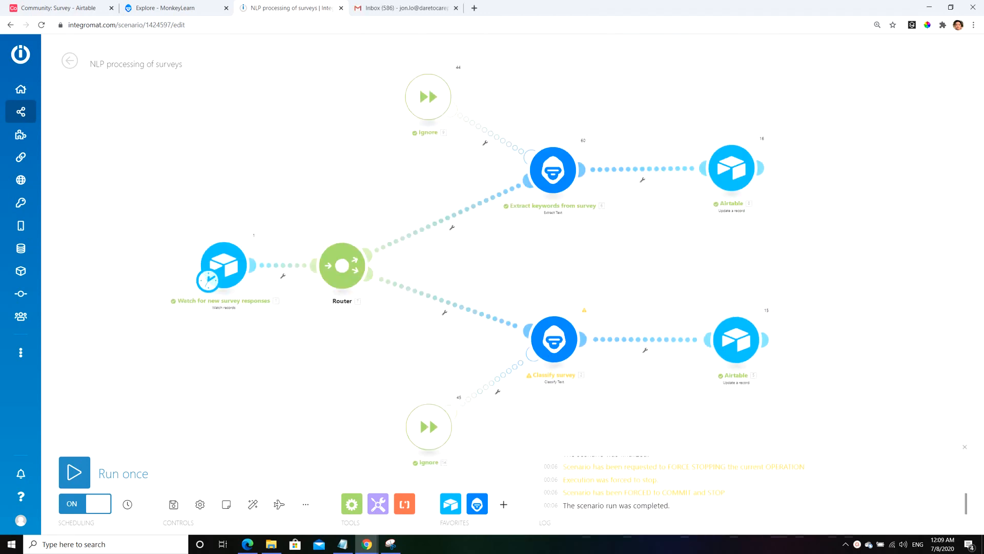
- In the Airtable Survey table, clear the How can improve (NLP)?, Confidence and Keywords cells of all records
click(57, 8)
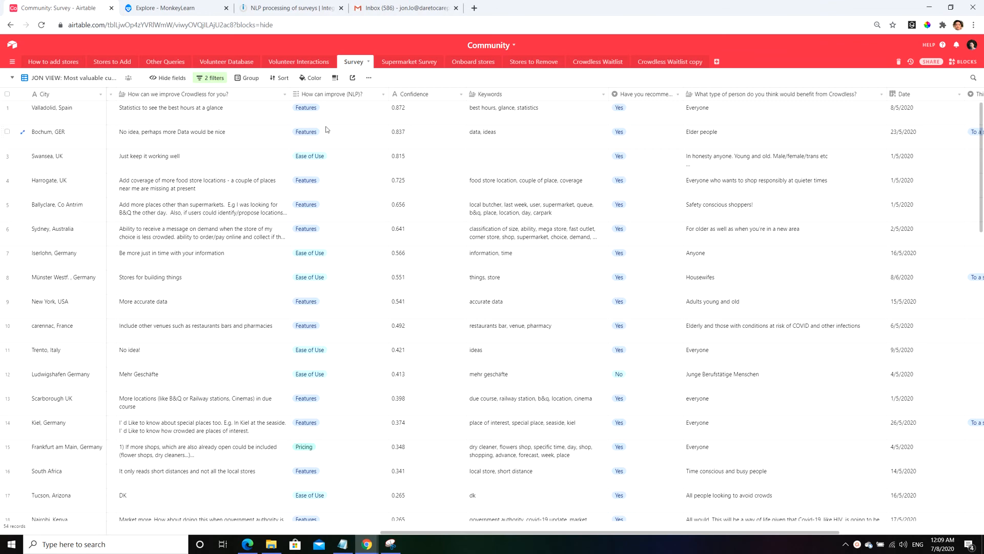
click(334, 95)
scroll(509, 336, down, 4)
scroll(507, 349, down, 15)
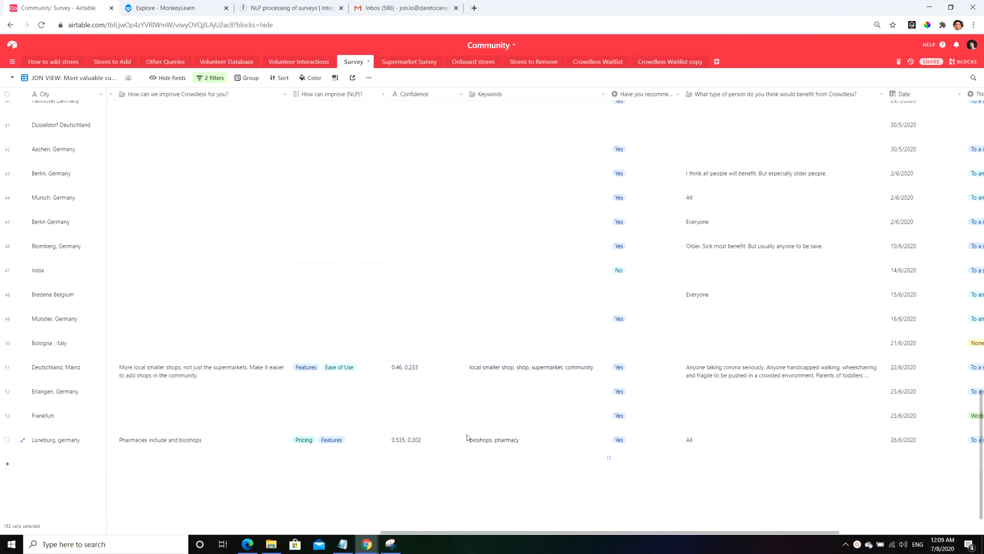
key(Delete)
click(568, 306)
scroll(369, 336, up, 15)
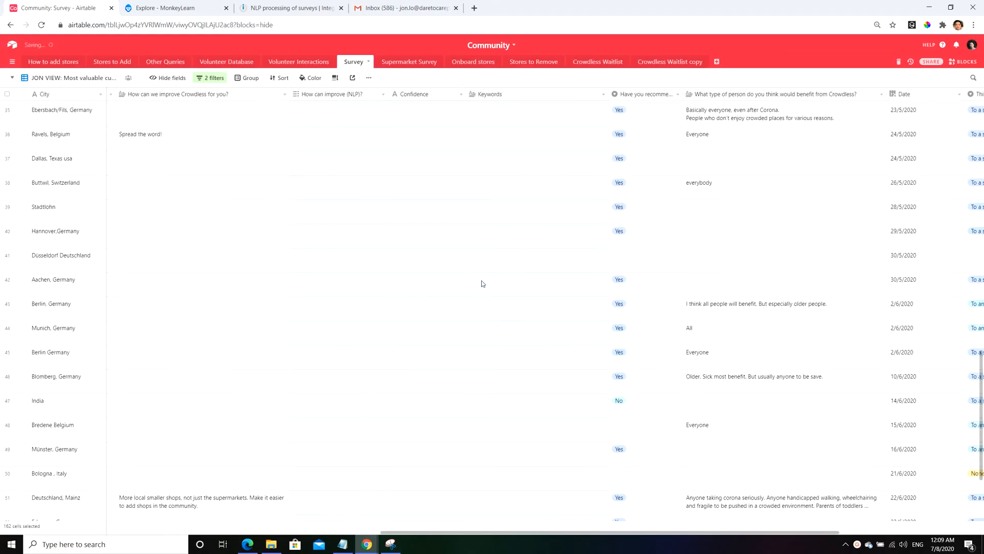
click(424, 148)
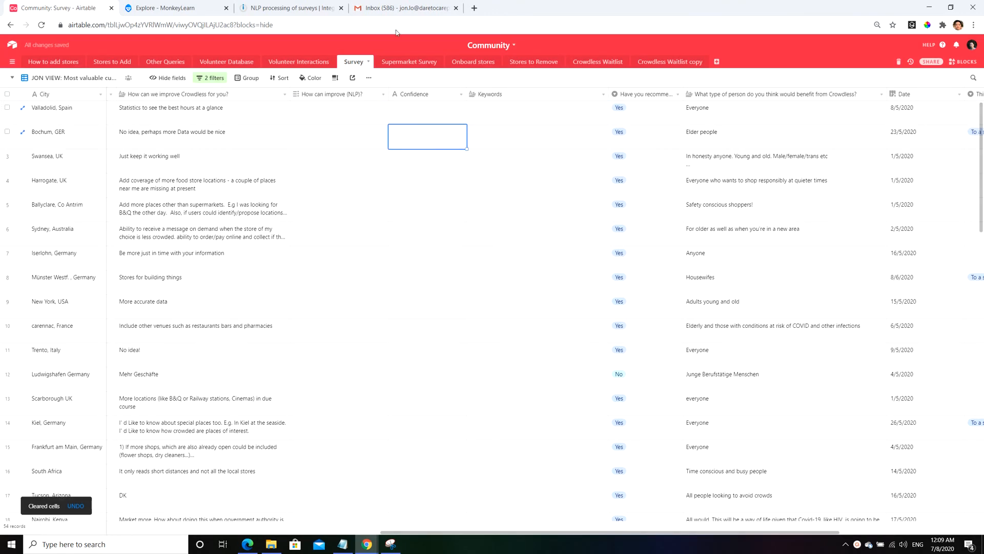
- In Integromat, set the Watch for new survey responses trigger to start from All records and run the scenario once
click(251, 10)
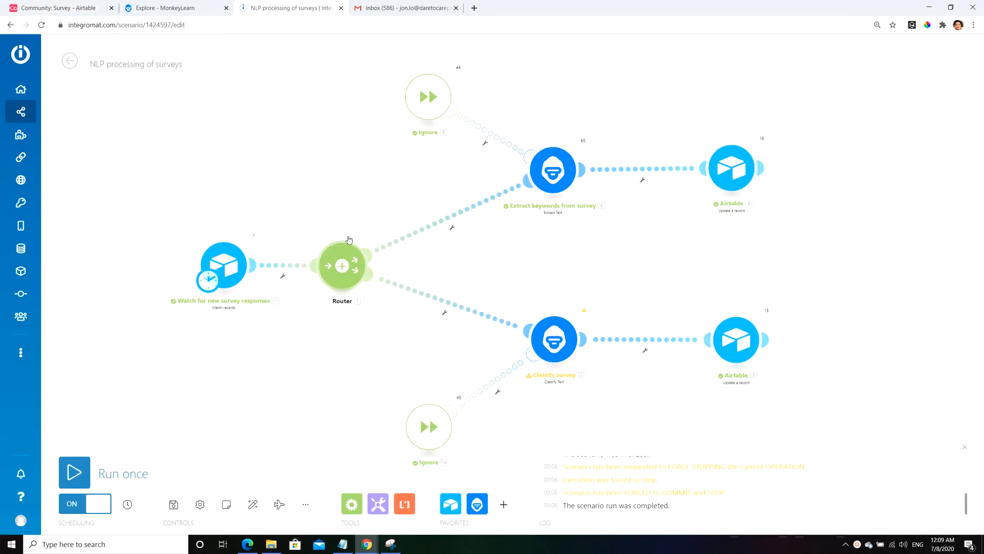
right_click(225, 259)
click(280, 292)
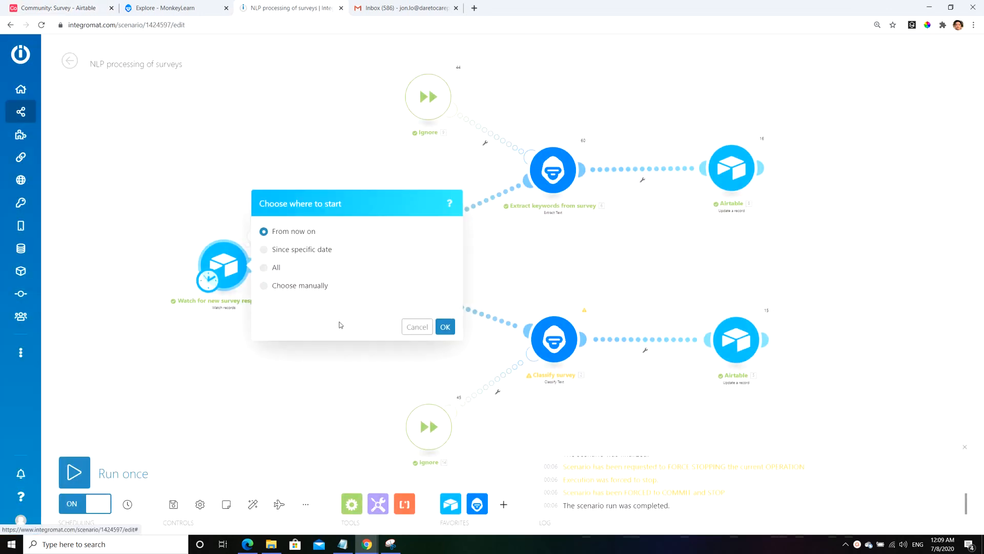
click(276, 267)
click(445, 327)
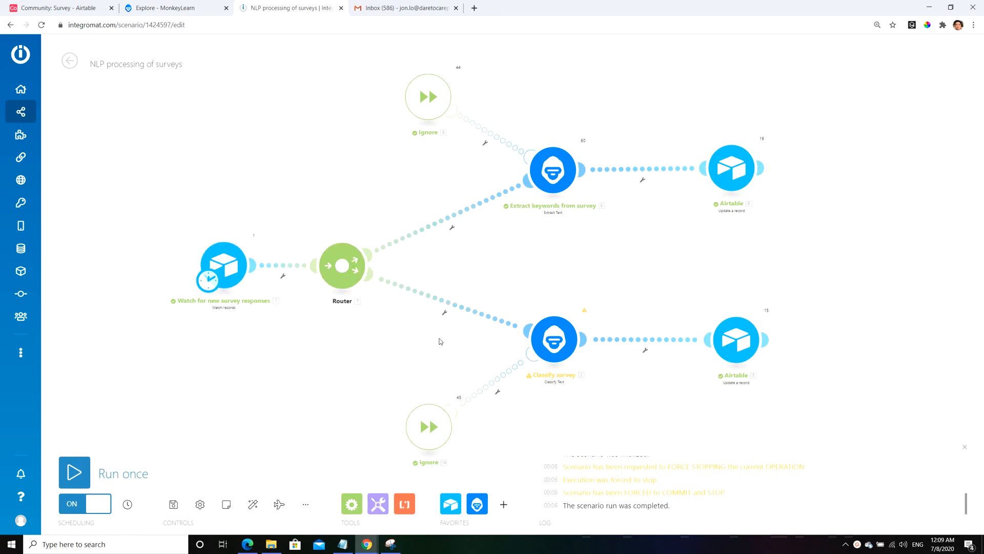
click(129, 469)
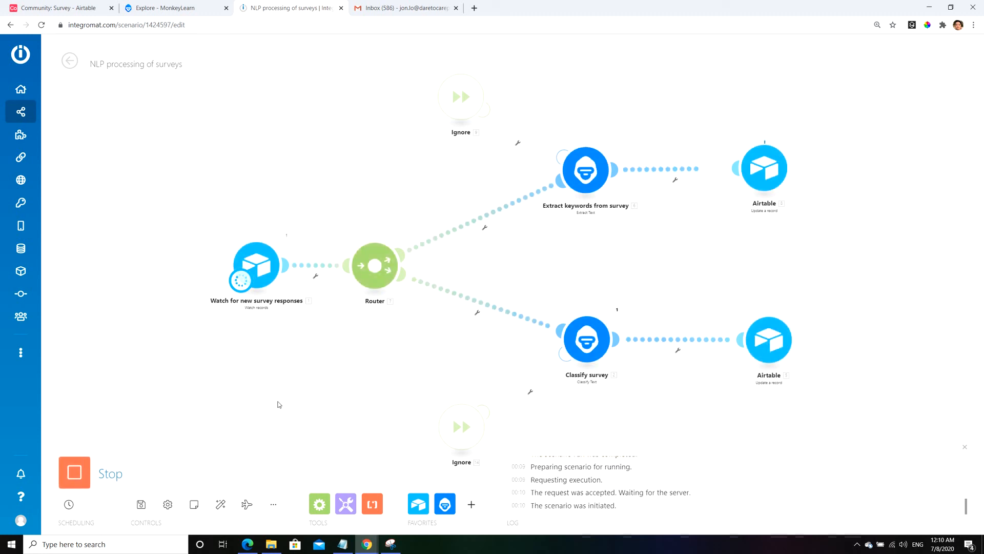
drag(729, 250, 685, 254)
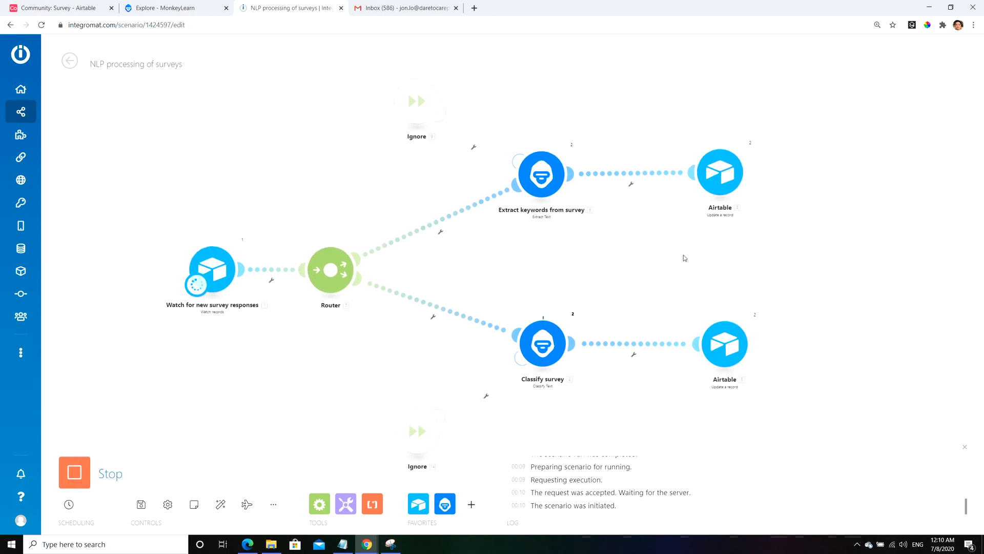
- Switch to the Airtable Survey table and check the How can improve (NLP)?, Confidence and Keywords columns for incoming results
click(80, 10)
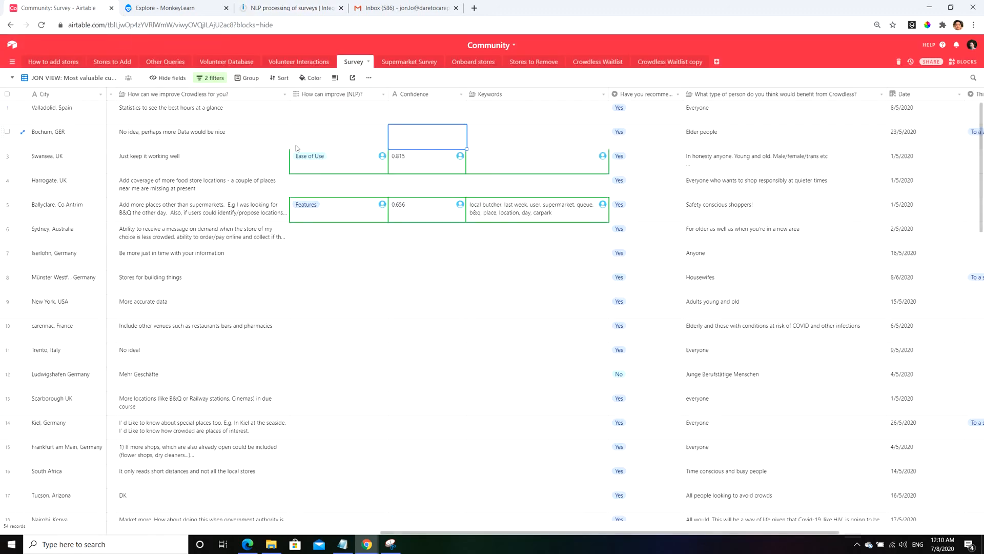
click(428, 279)
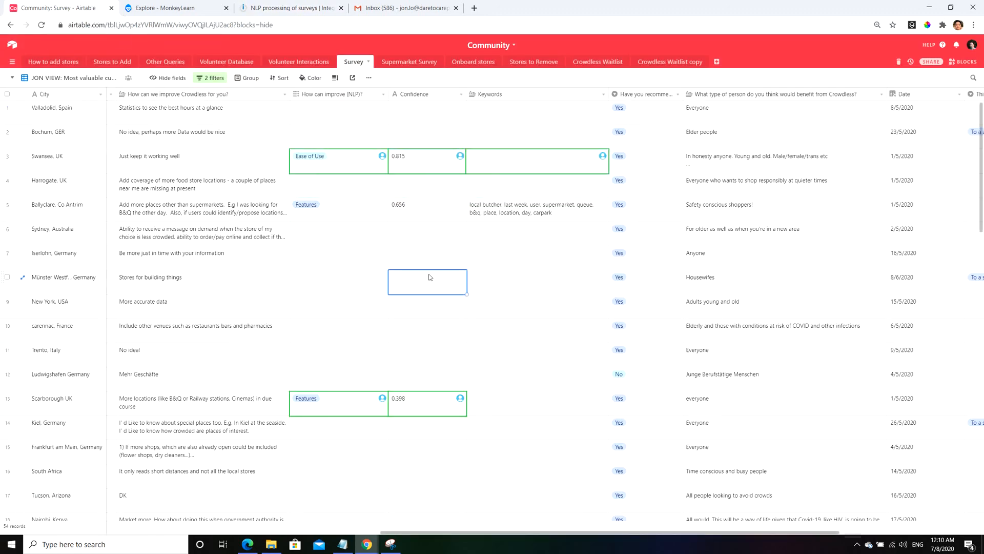
click(564, 301)
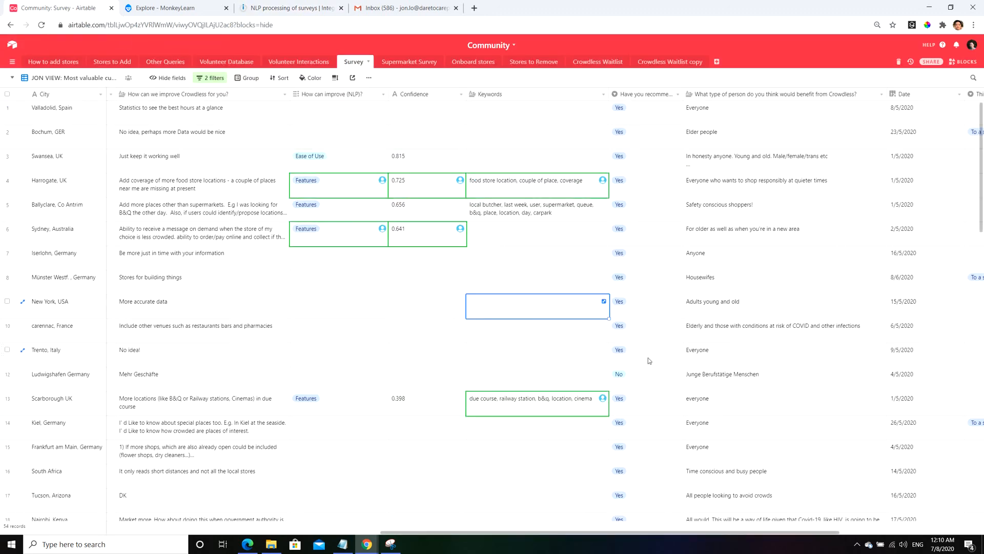